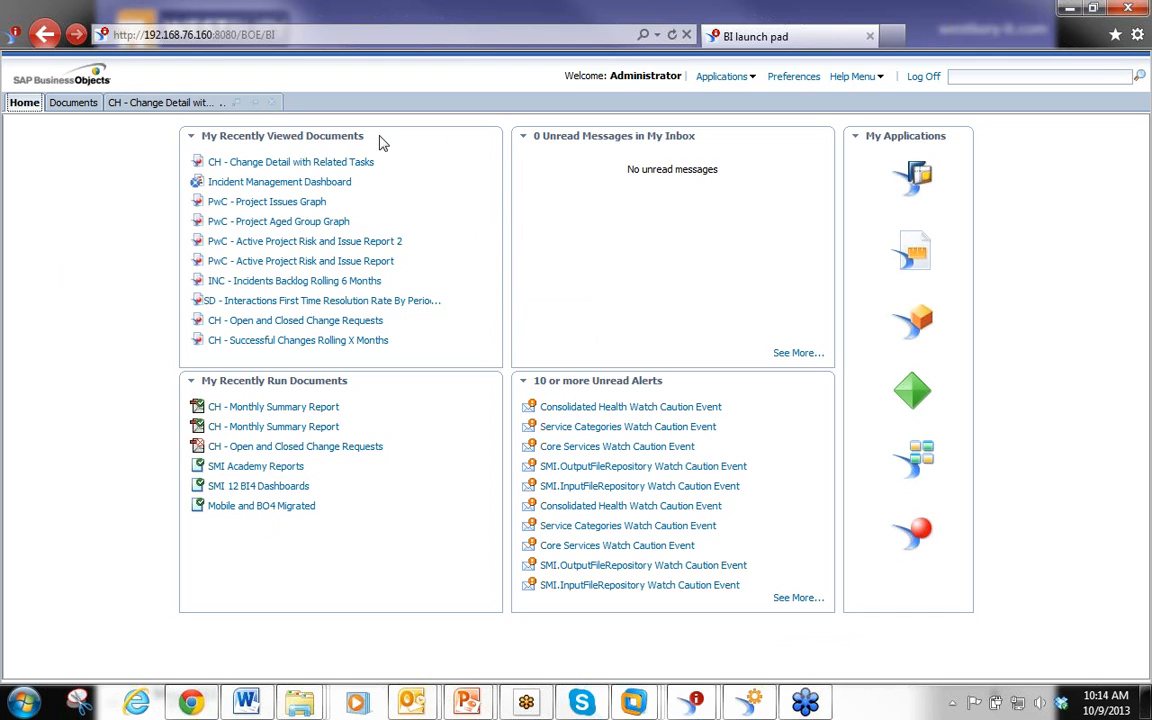
# Open the Documents area and expand Public Folders down to SMI 12 Startup Reports > HP Service Manager Startup Reports
pyautogui.click(72, 104)
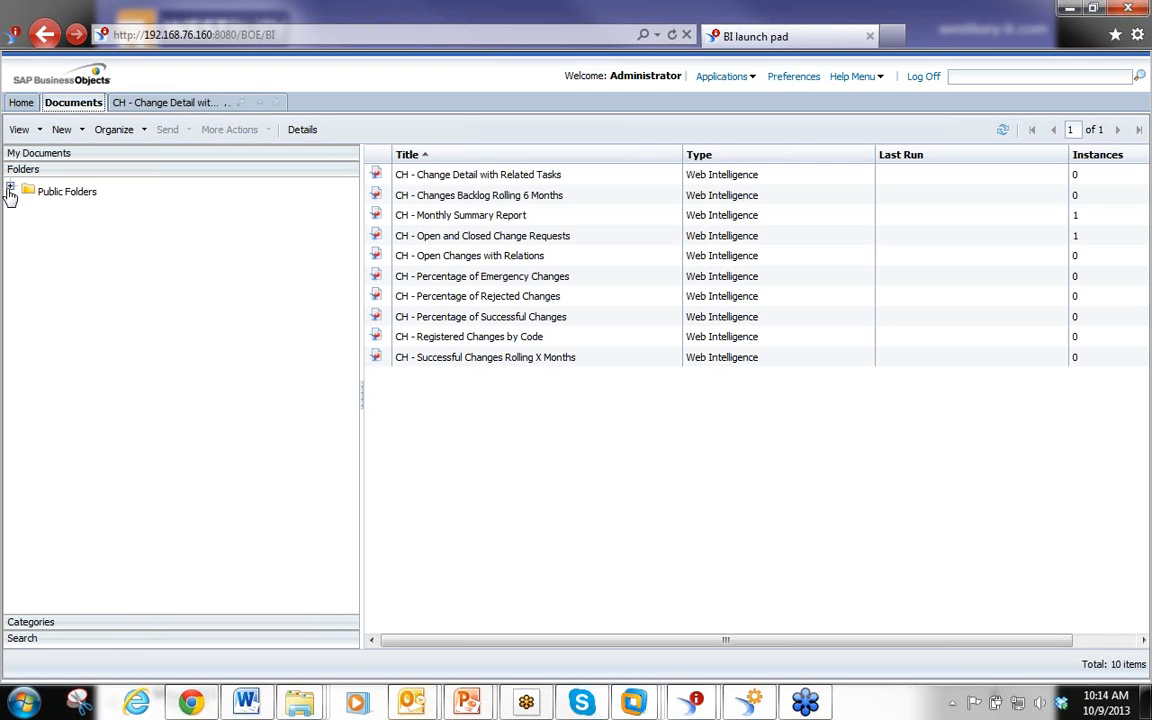
pyautogui.click(10, 188)
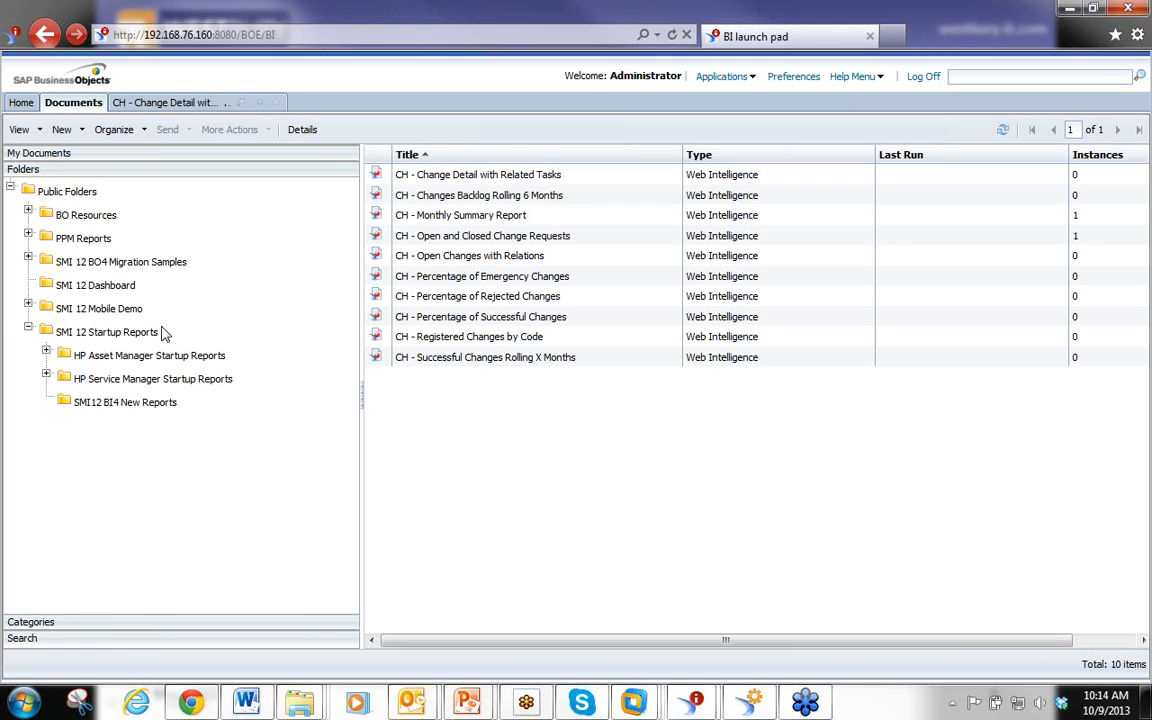
pyautogui.click(212, 385)
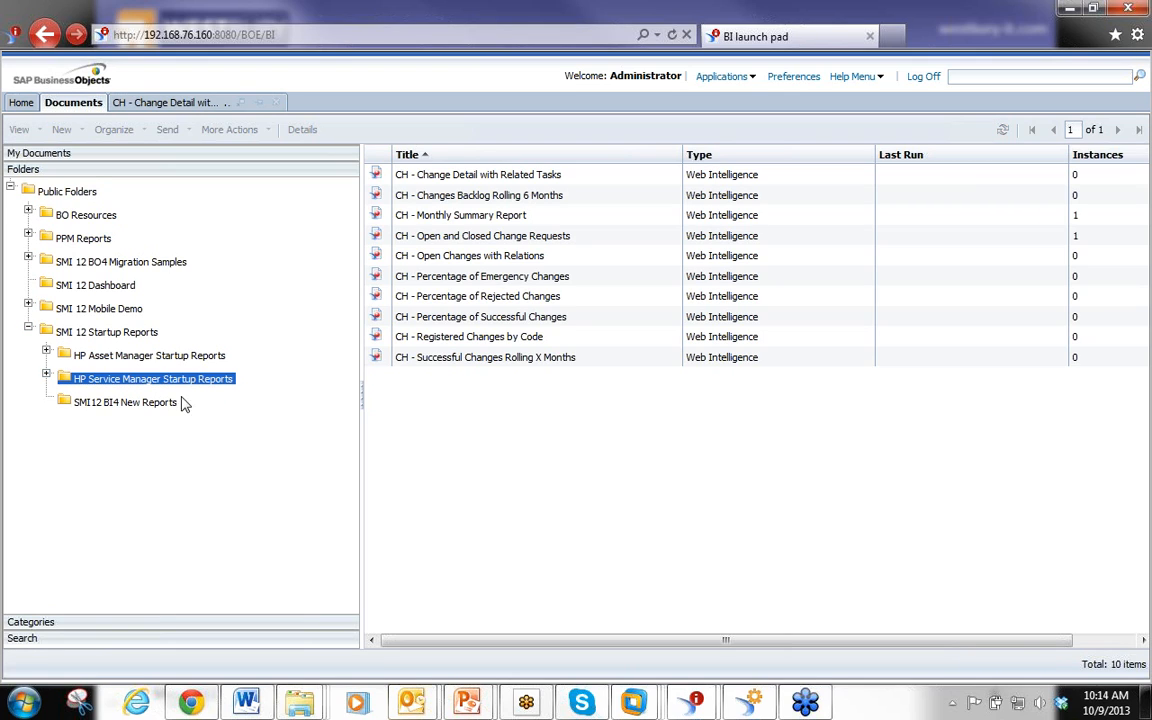
pyautogui.click(46, 374)
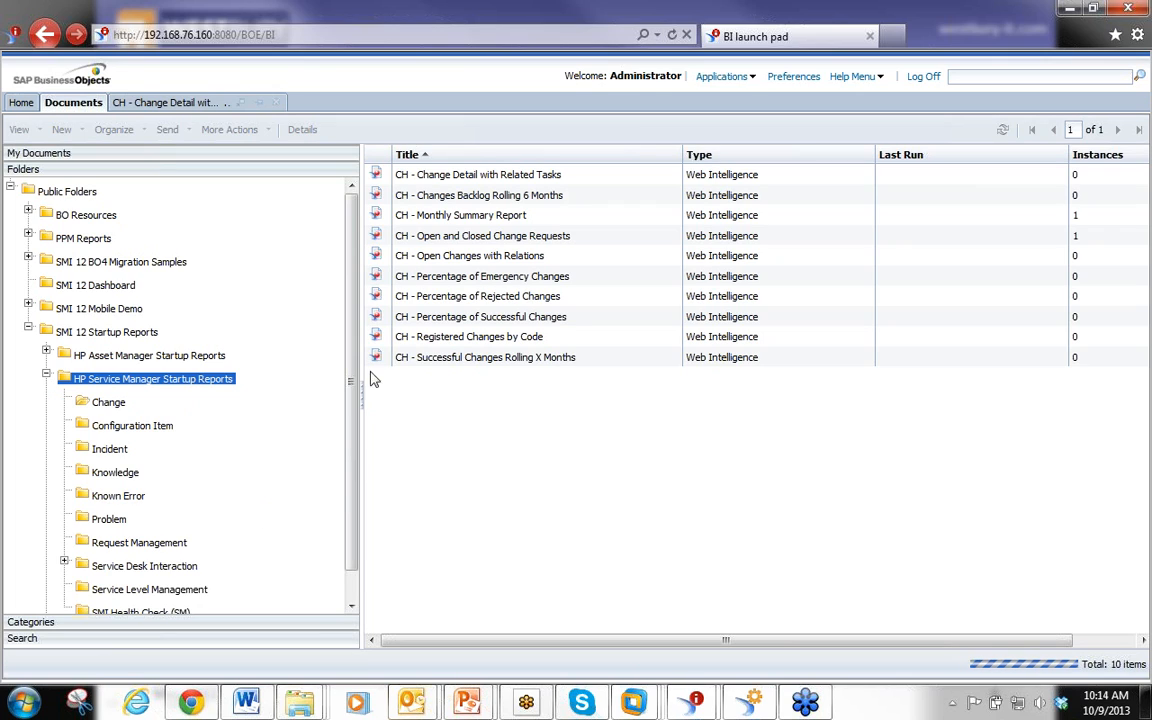
pyautogui.moveTo(355, 365); pyautogui.dragTo(362, 275)
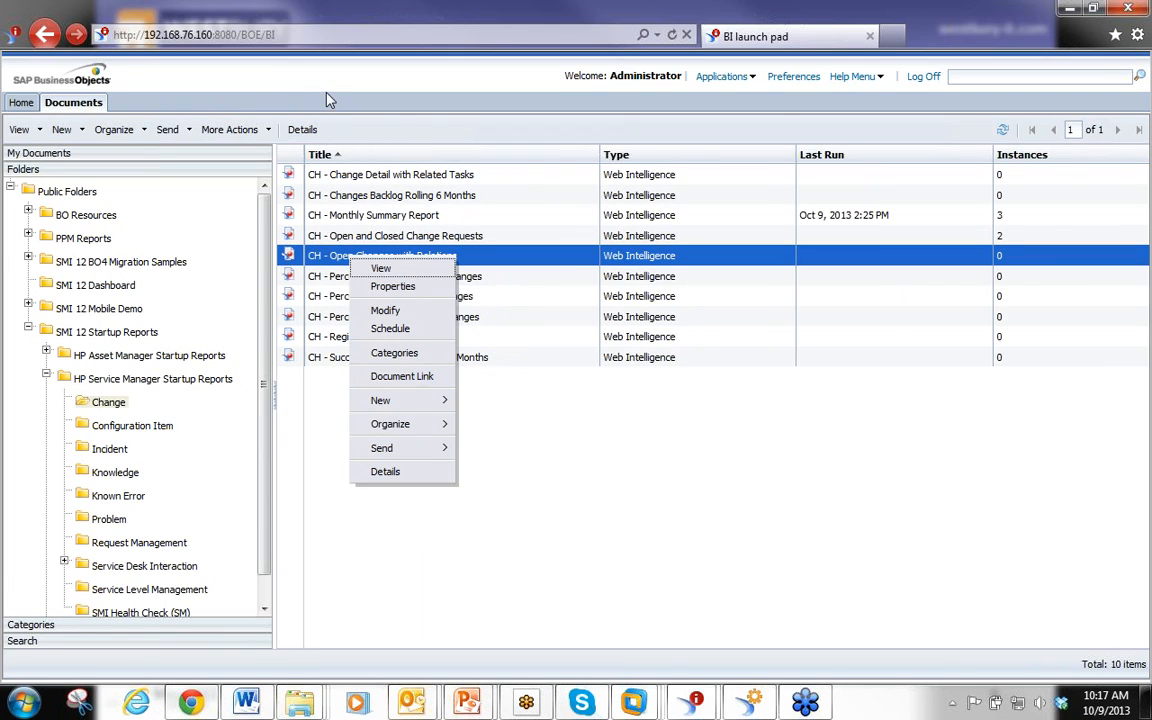
# Open the Schedule dialog for the report CH - Open Changes with Relations in the Change folder
pyautogui.click(271, 131)
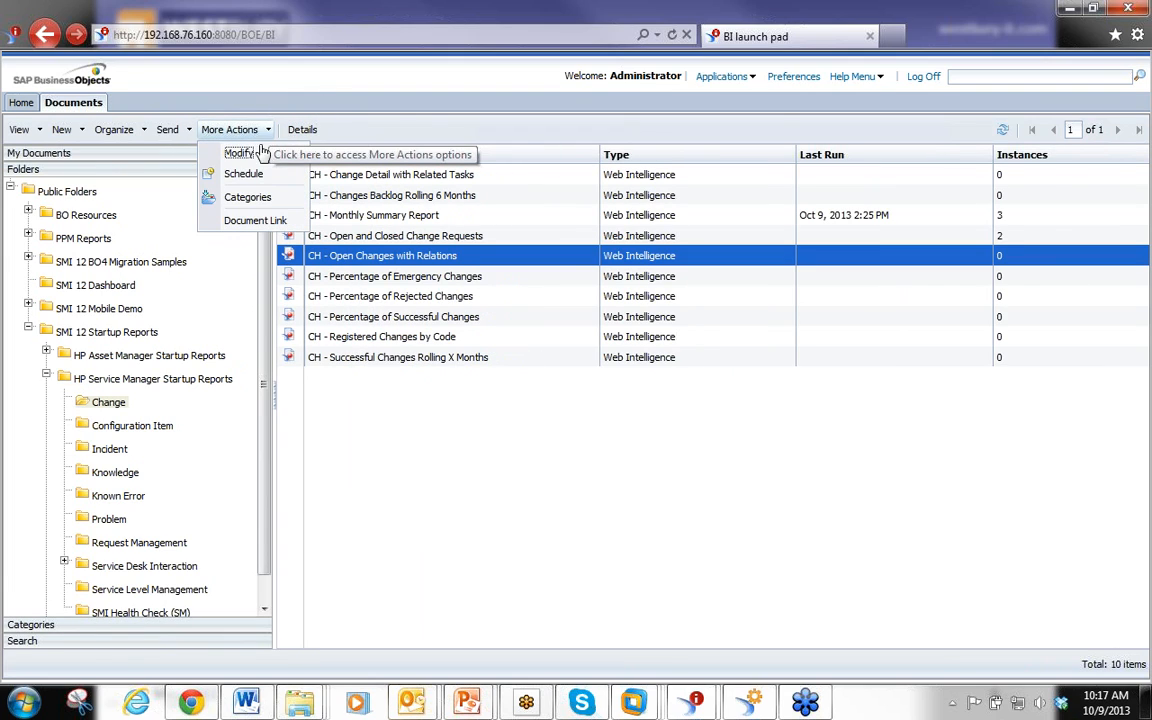
pyautogui.rightClick(337, 259)
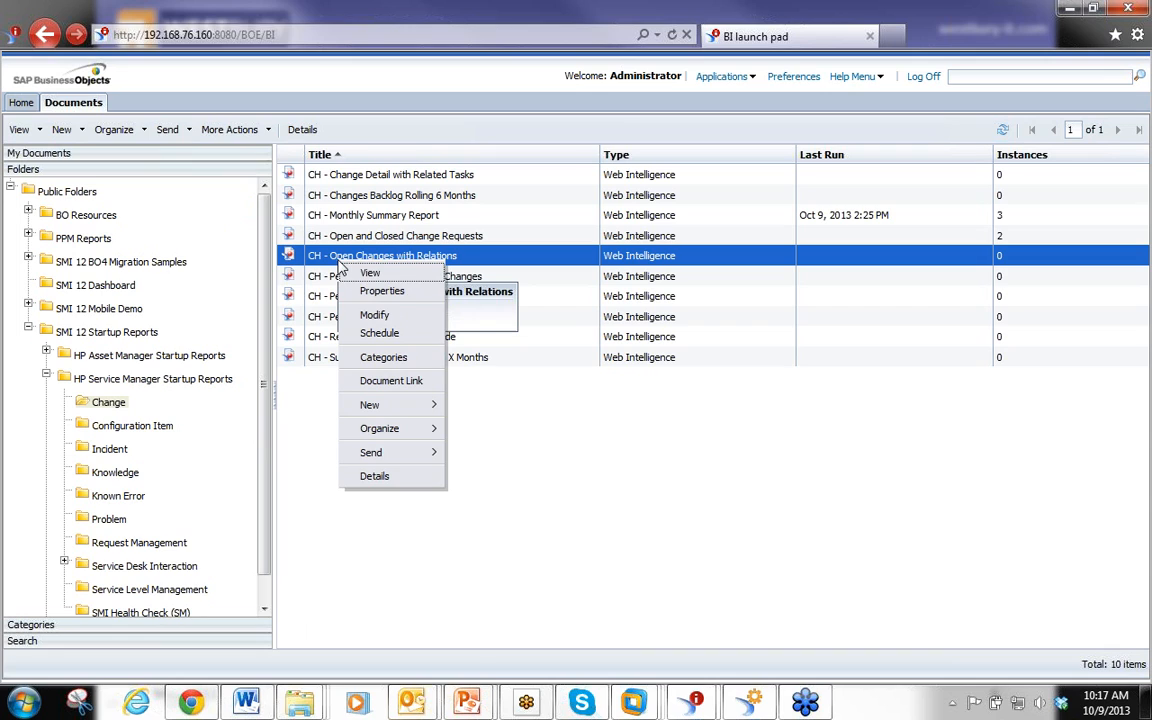
pyautogui.click(384, 339)
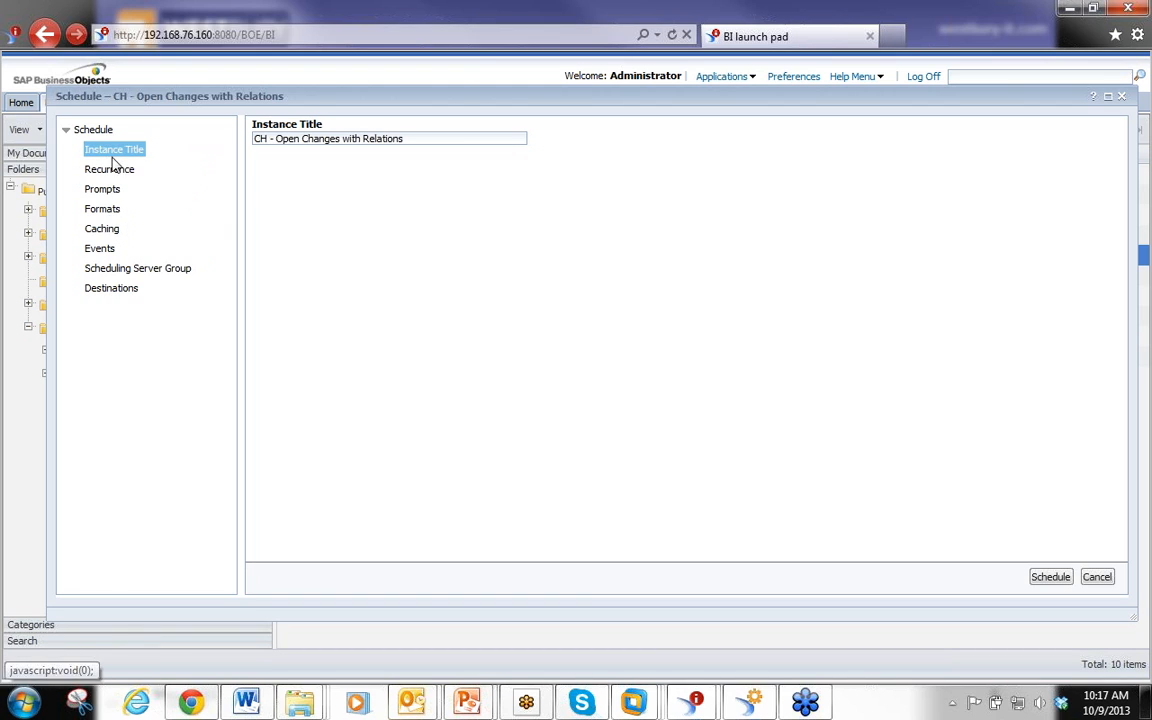
# Rename the instance title to Change CAB - Open Changes with Relations
pyautogui.click(443, 136)
pyautogui.press('BackSpace')
pyautogui.write('hange CAB')
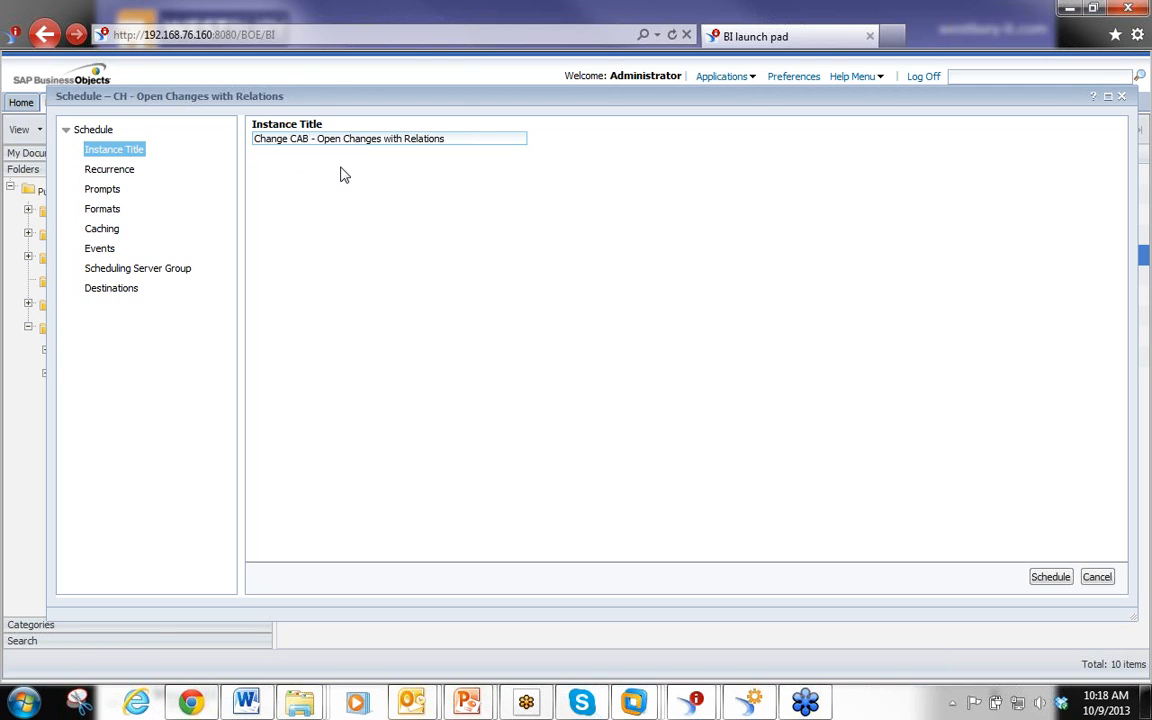
# Set the recurrence to run Once, starting 10/11/2013 at 09 PM
pyautogui.click(118, 172)
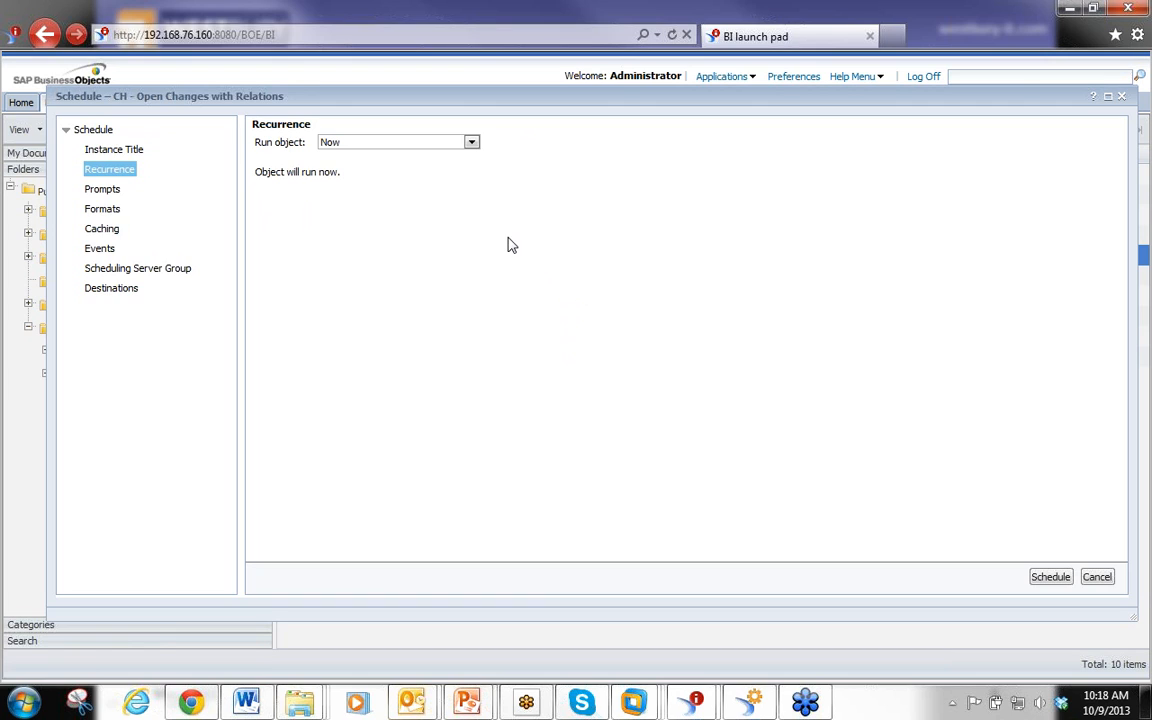
pyautogui.click(471, 143)
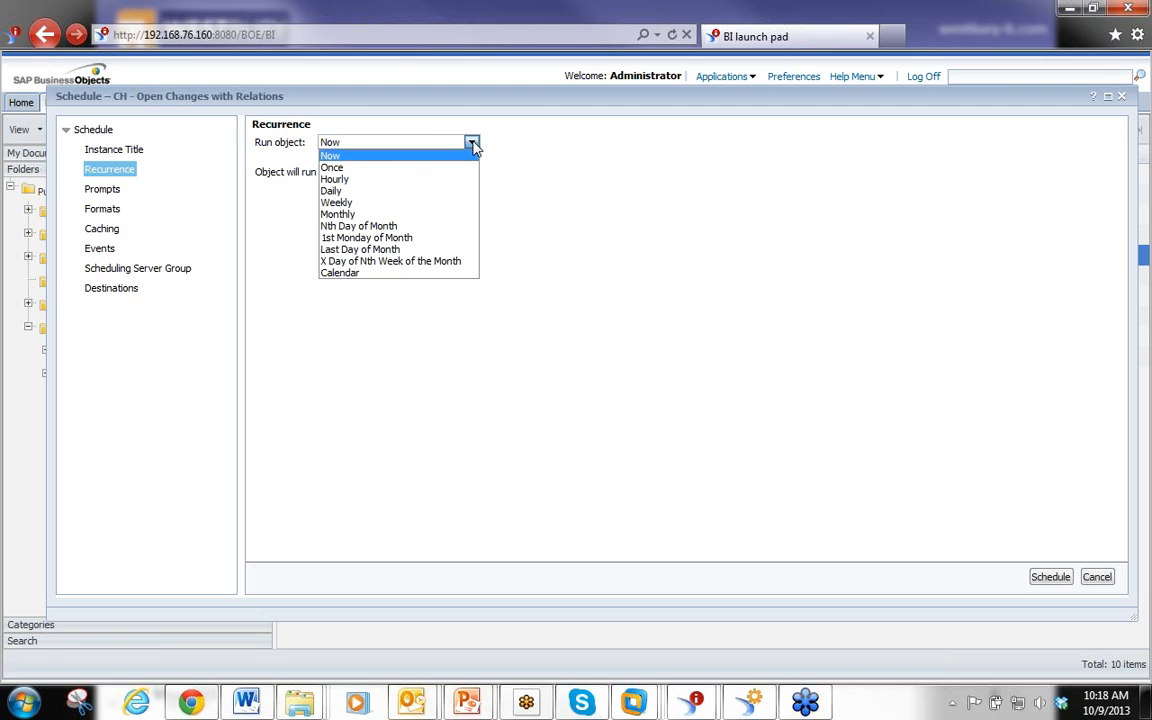
pyautogui.click(357, 157)
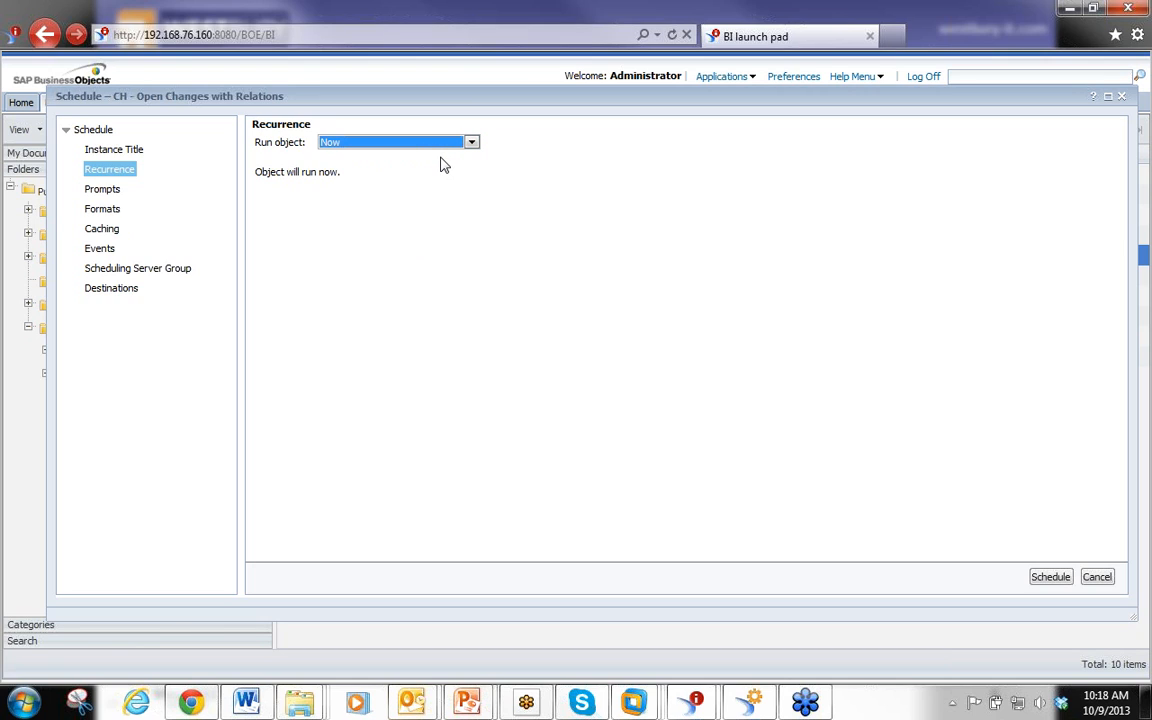
pyautogui.click(471, 143)
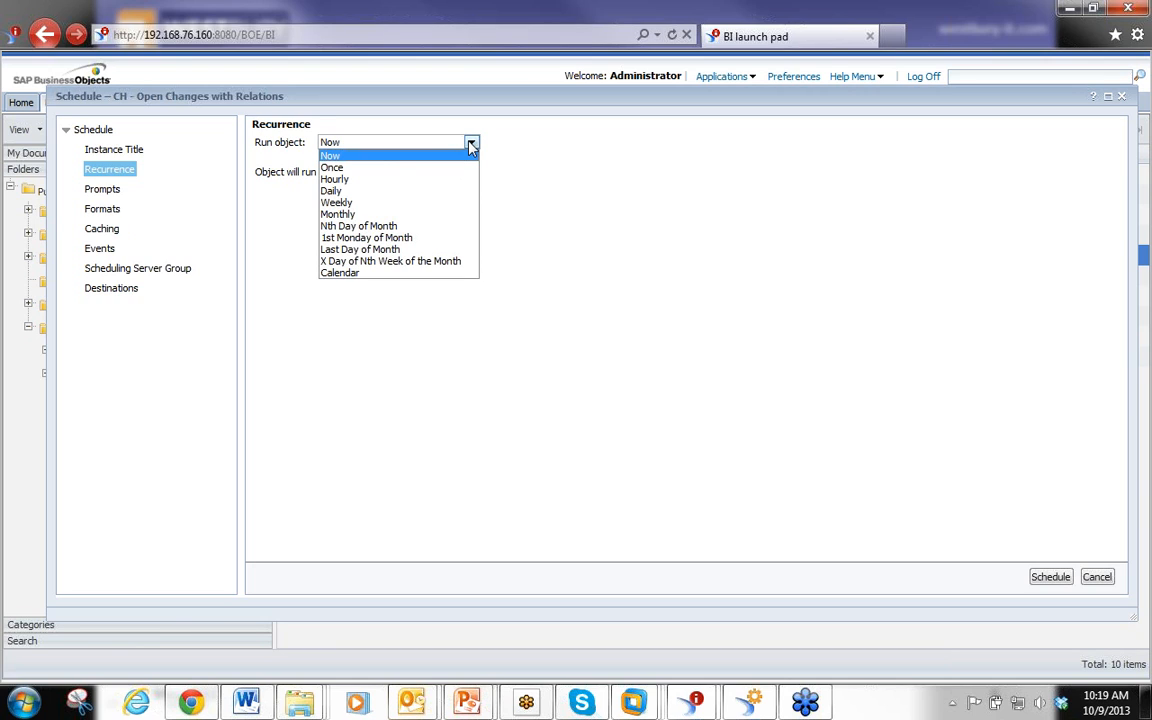
pyautogui.click(425, 167)
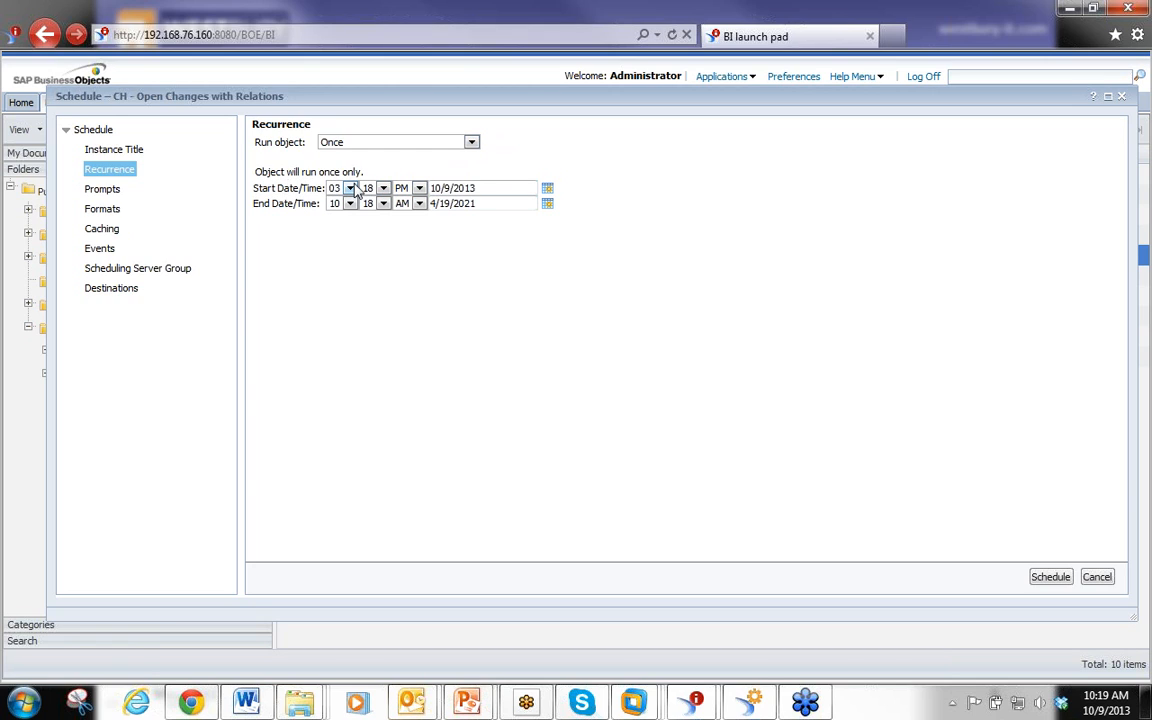
pyautogui.click(547, 189)
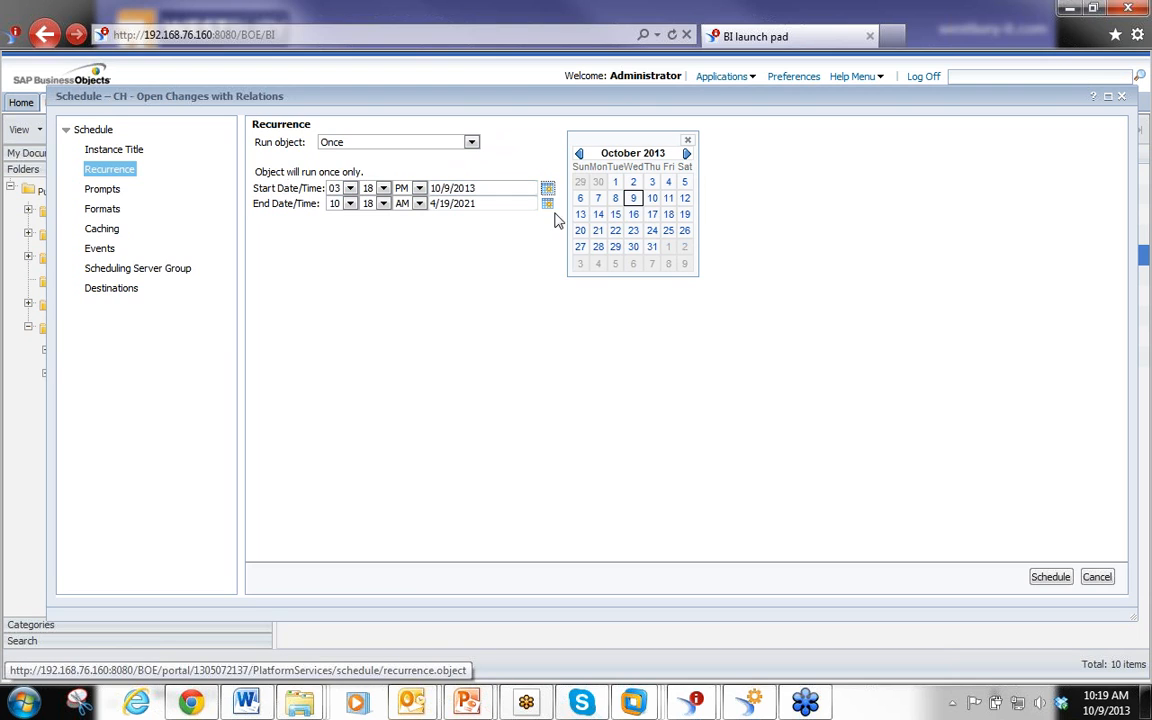
pyautogui.click(668, 197)
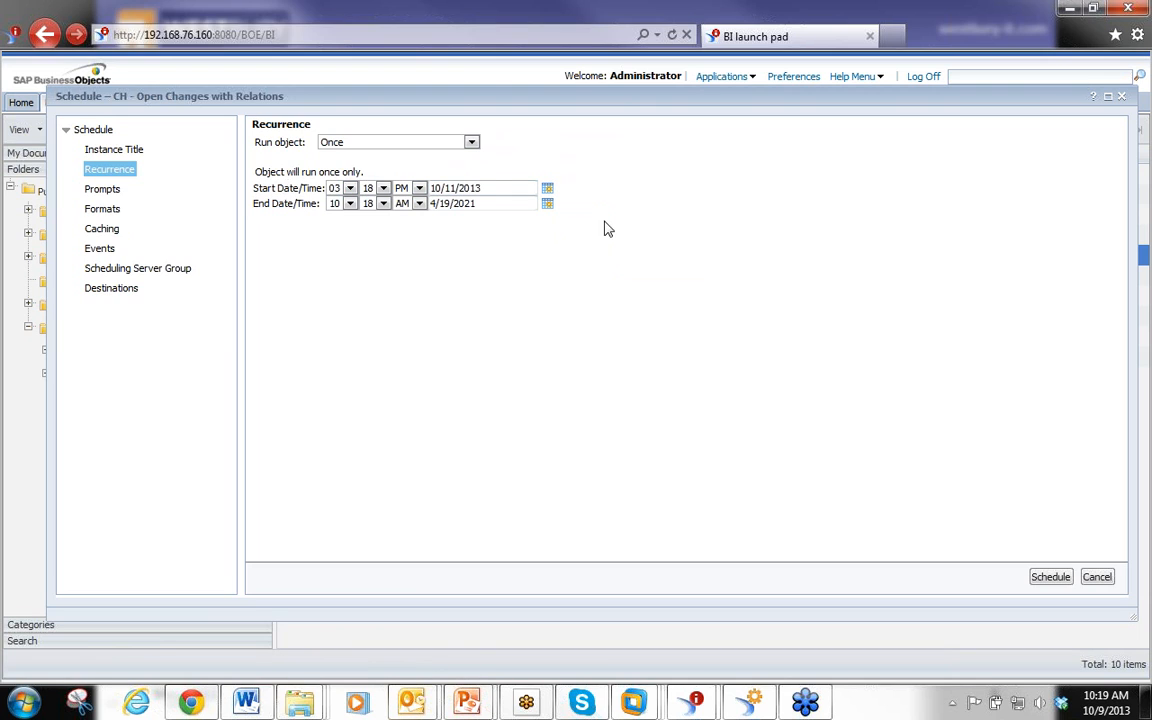
pyautogui.click(349, 188)
pyautogui.click(336, 295)
# Switch the recurrence to Hourly every 3 hours and 20 minutes, with the start time at 09:20 PM
pyautogui.click(471, 143)
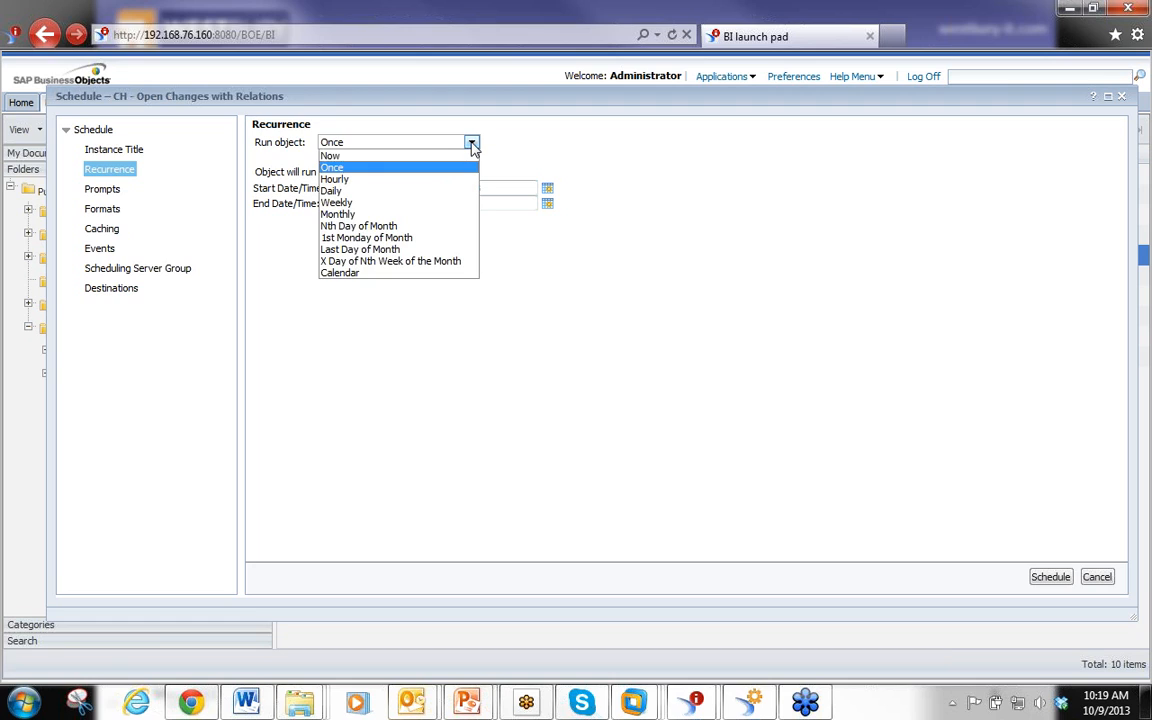
pyautogui.click(424, 181)
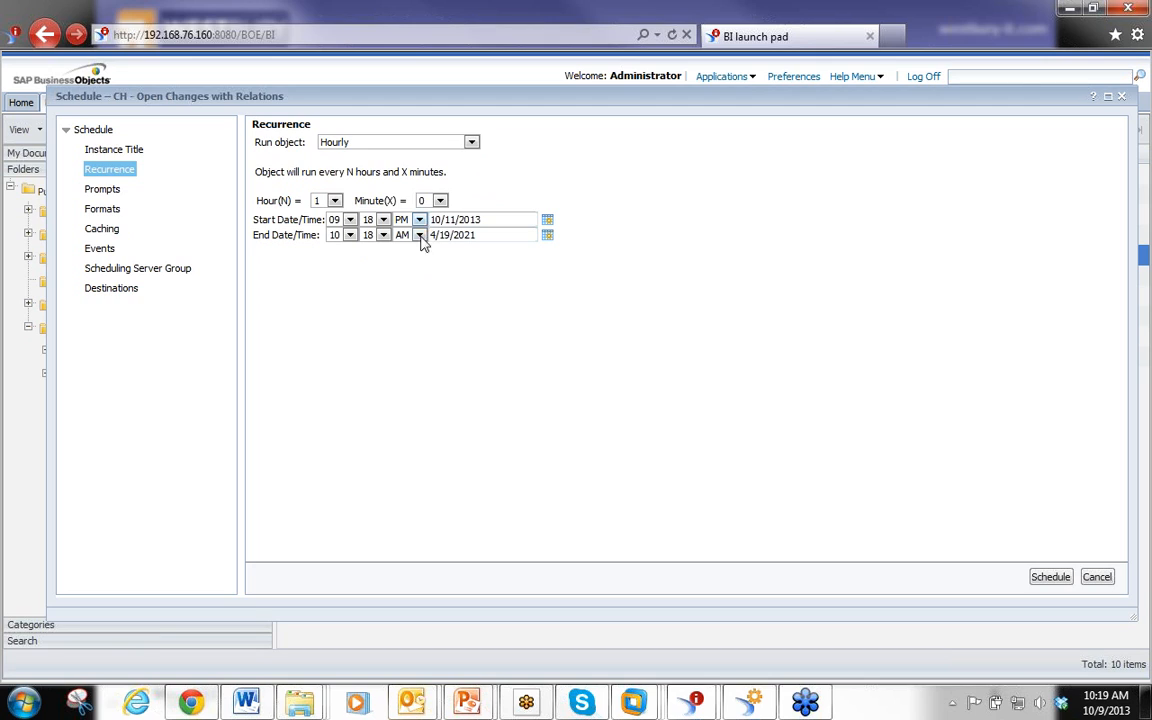
pyautogui.click(336, 201)
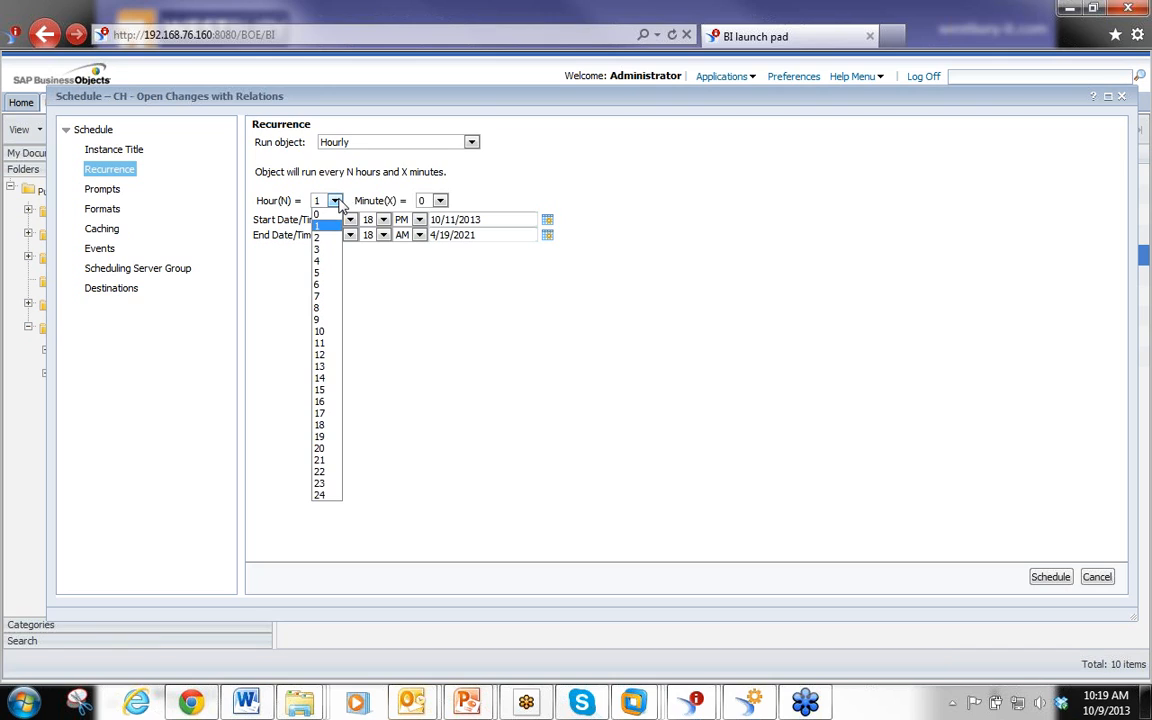
pyautogui.click(324, 249)
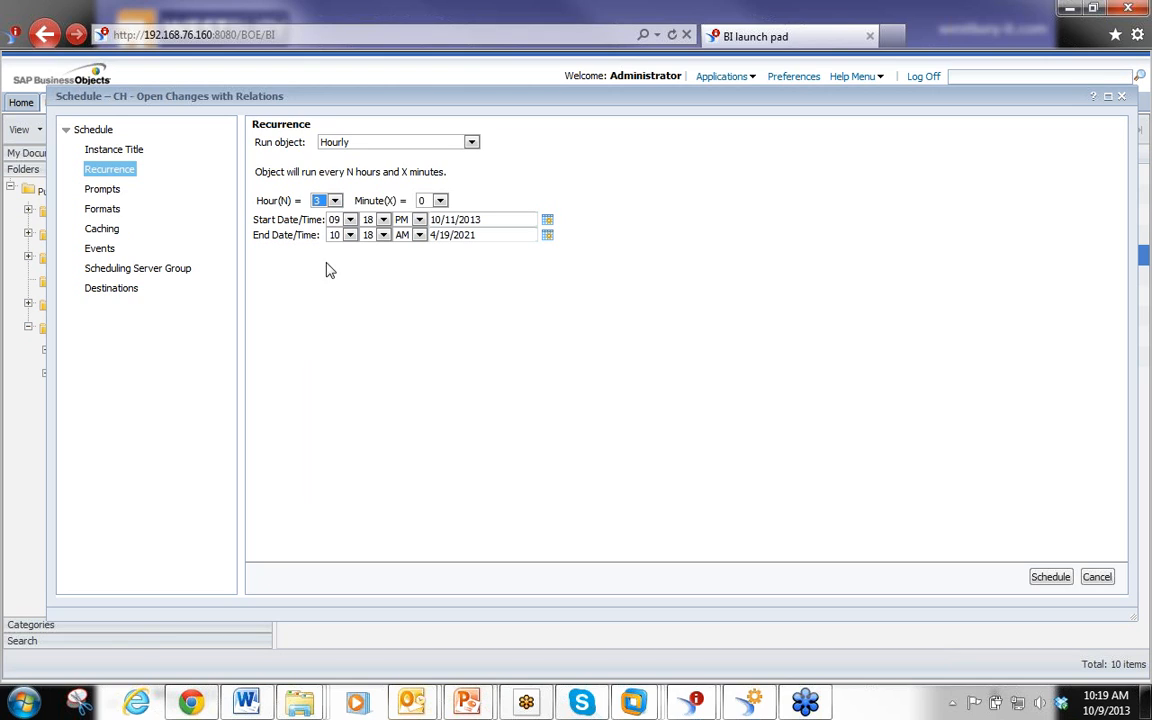
pyautogui.click(441, 201)
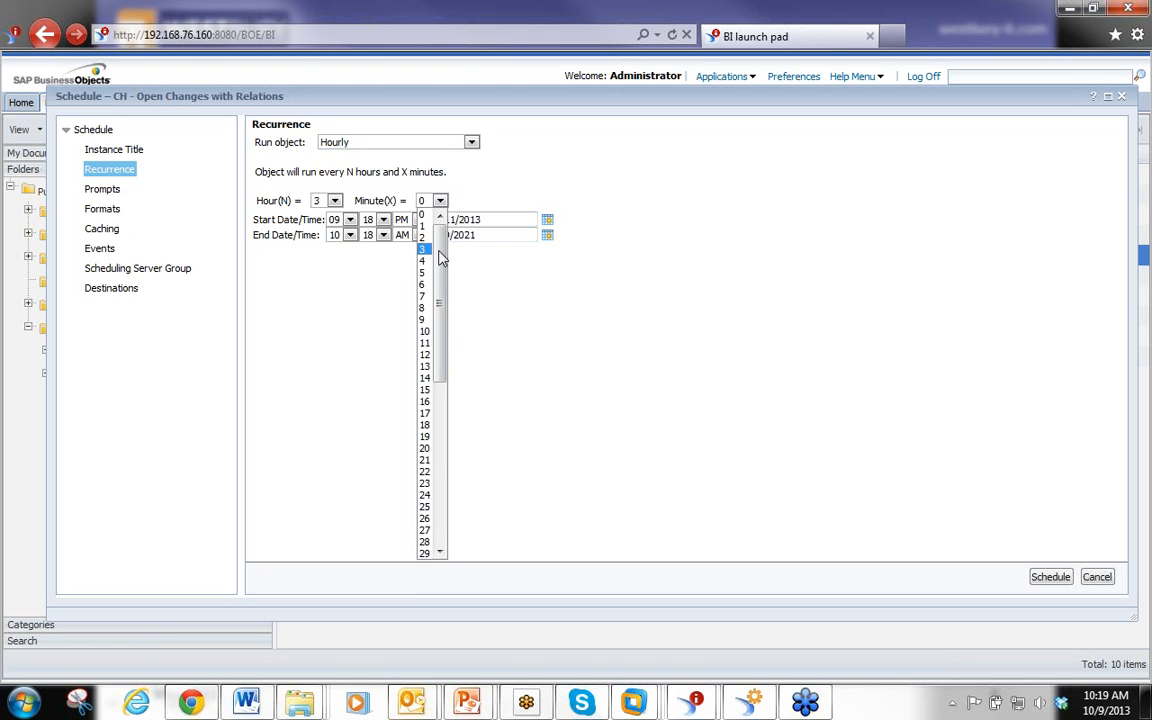
pyautogui.click(441, 449)
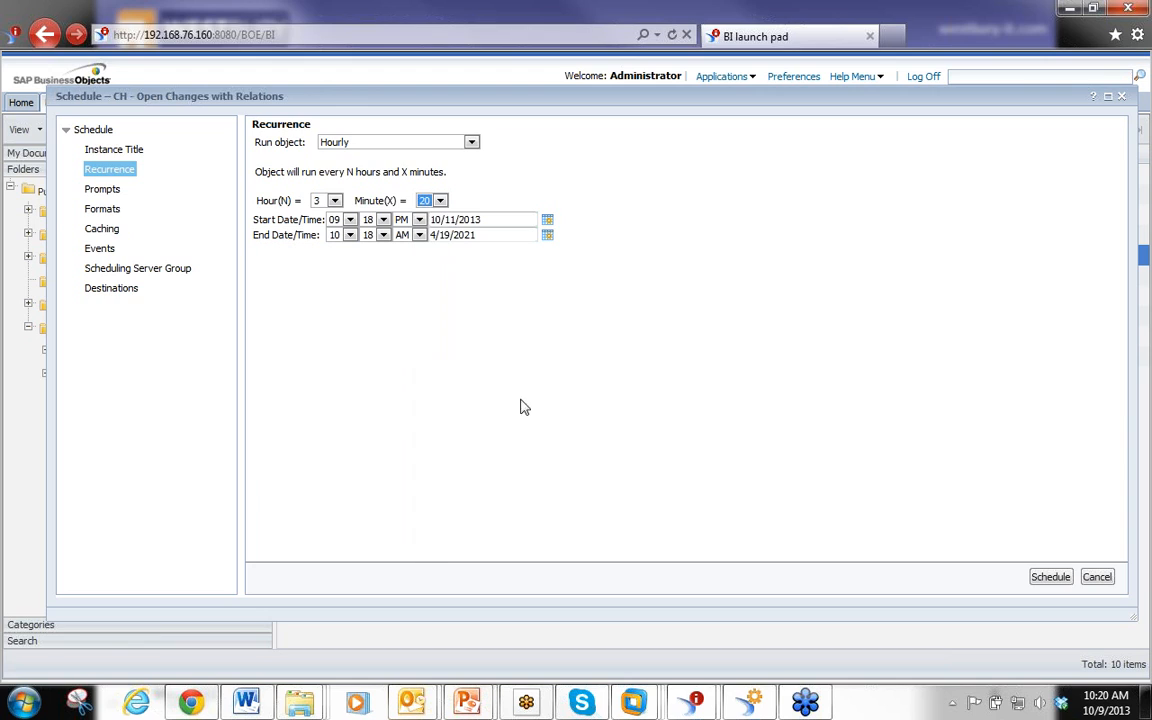
pyautogui.click(383, 219)
pyautogui.click(369, 257)
# Switch the recurrence to Daily and set Days(N) to 2
pyautogui.click(471, 142)
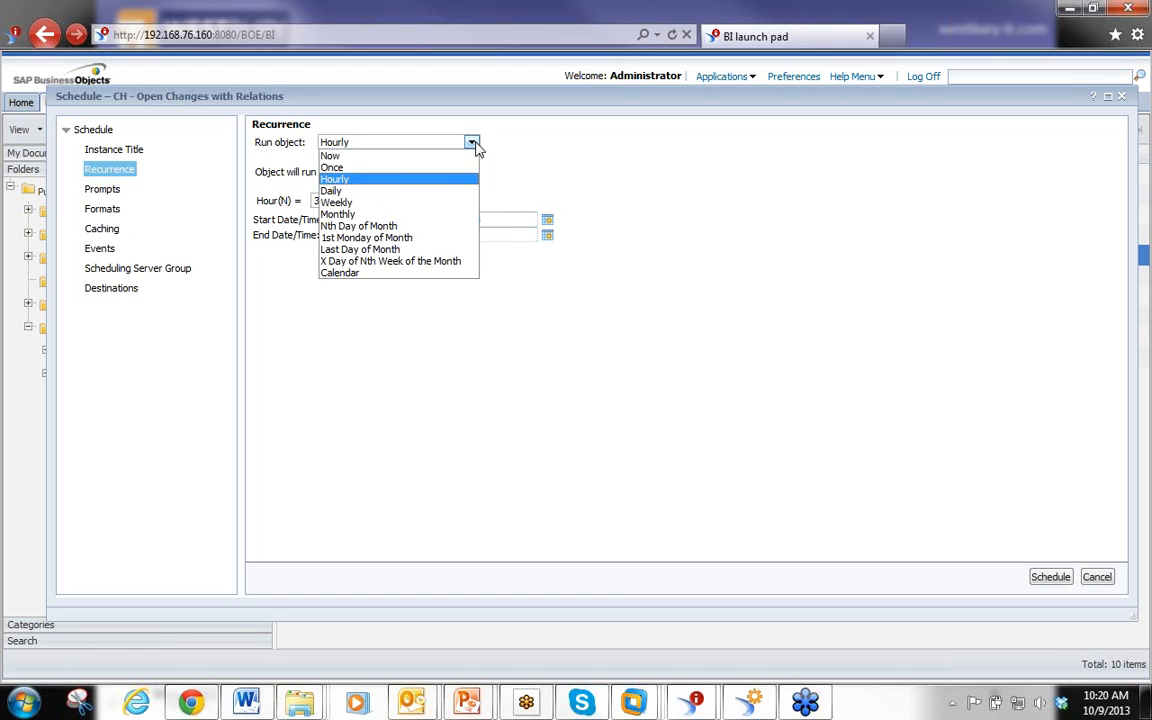
pyautogui.click(340, 192)
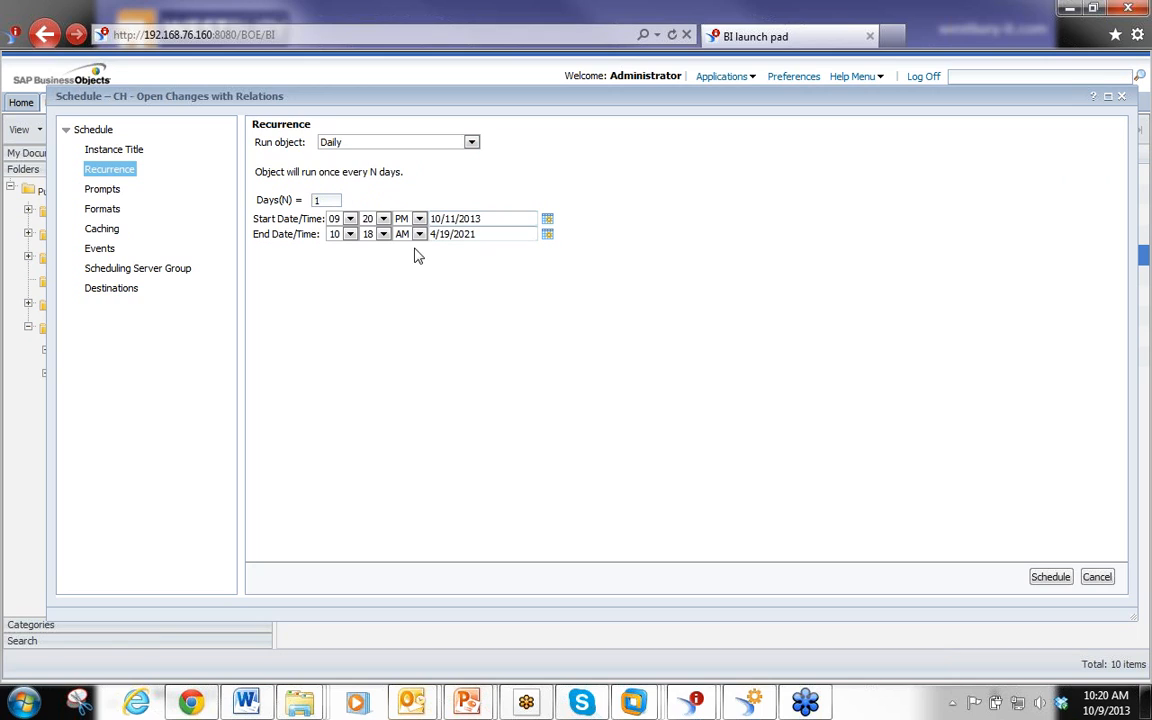
pyautogui.doubleClick(326, 200)
pyautogui.click(340, 200)
pyautogui.moveTo(335, 199); pyautogui.dragTo(280, 181)
pyautogui.write('2')
# Switch the recurrence to Weekly on Monday, Wednesday and Thursday
pyautogui.click(472, 143)
pyautogui.click(375, 197)
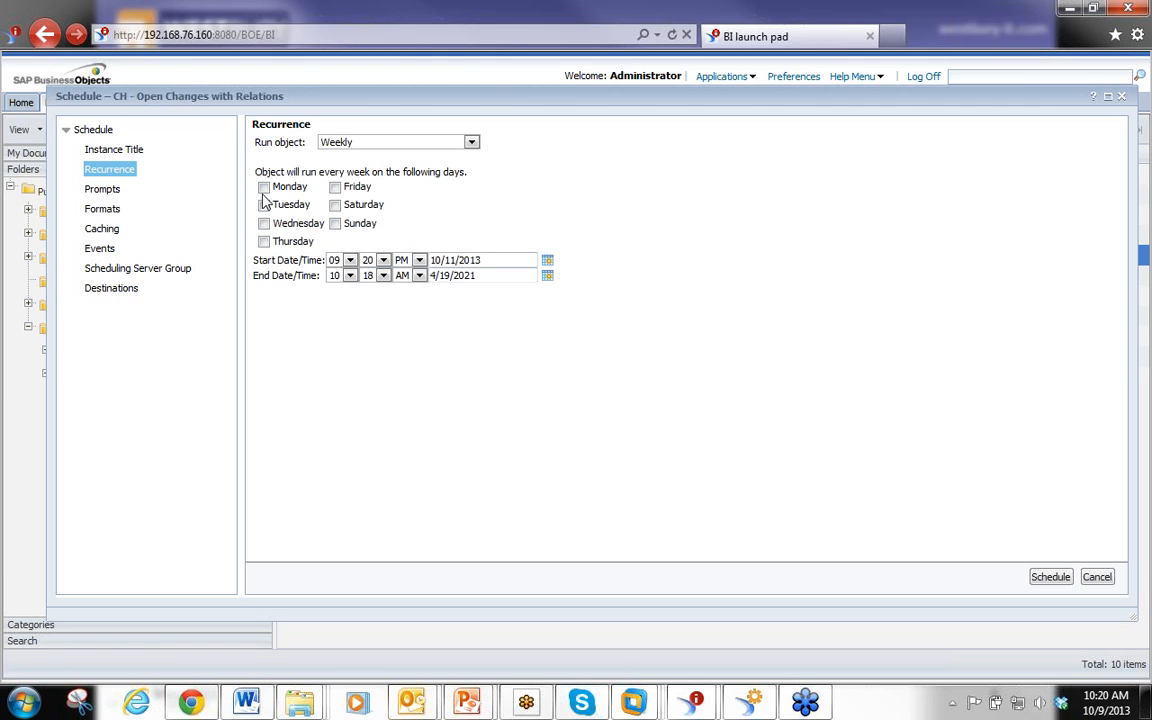
pyautogui.click(263, 187)
pyautogui.click(263, 223)
pyautogui.click(263, 241)
# Set the start time to 10:00 AM
pyautogui.click(349, 260)
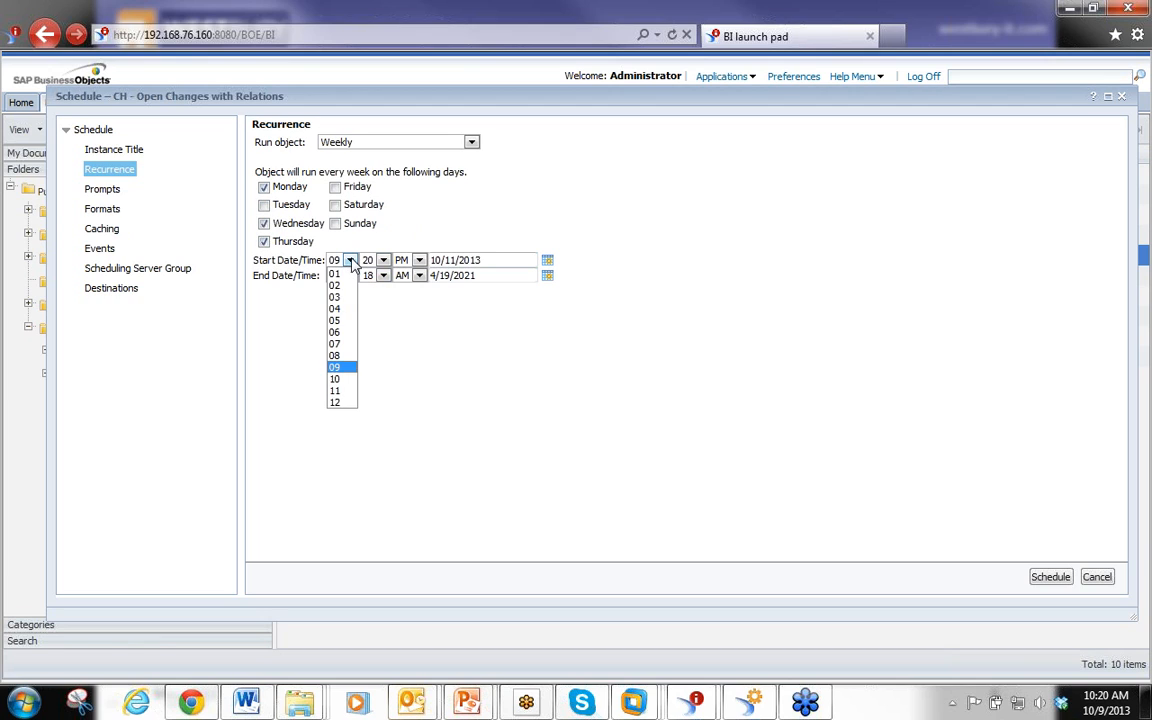
pyautogui.click(346, 378)
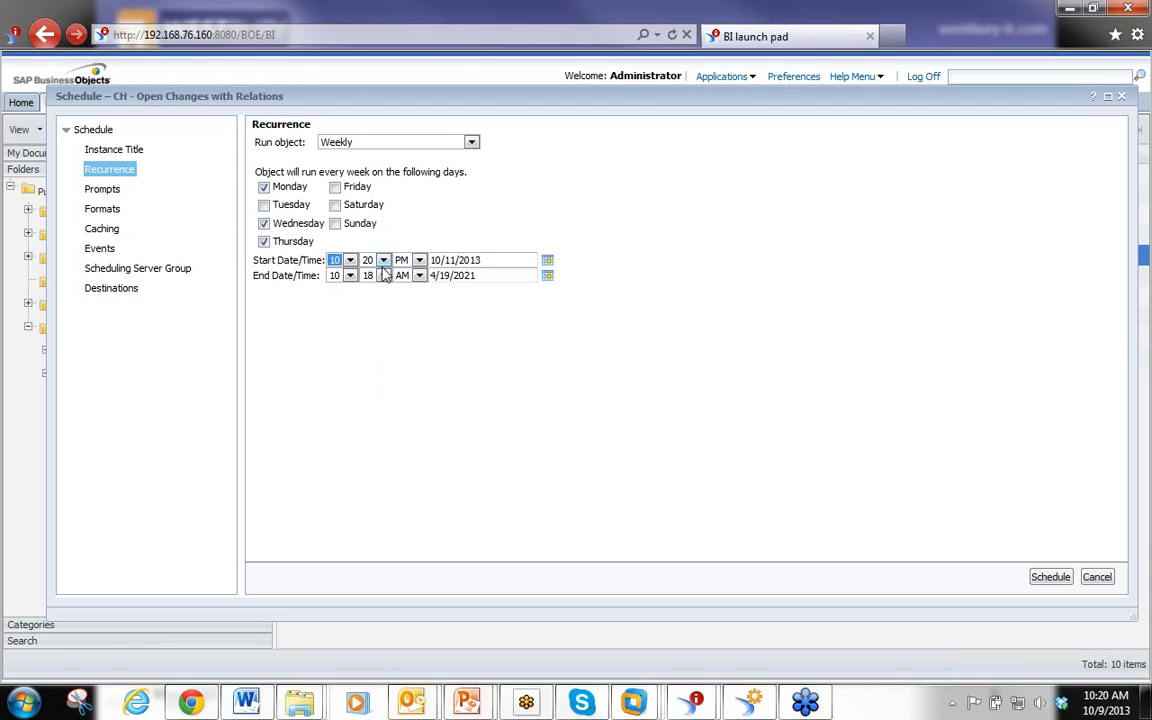
pyautogui.click(383, 260)
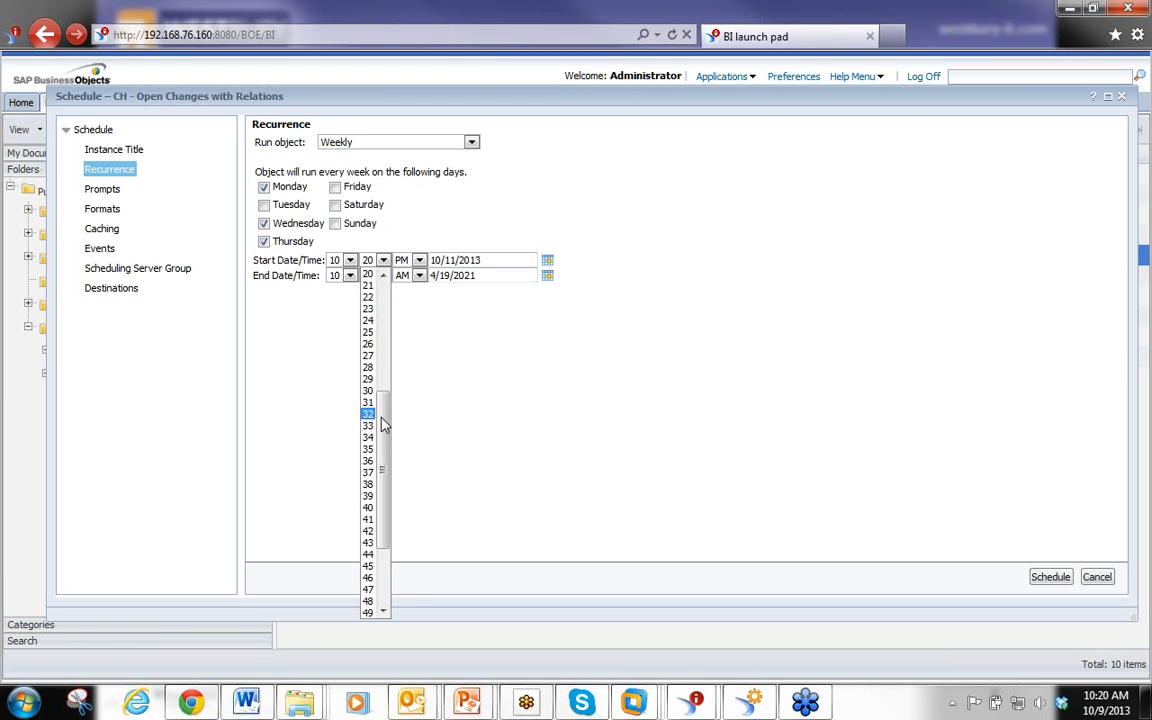
pyautogui.scroll(7, 375, 390)
pyautogui.click(367, 273)
pyautogui.click(419, 260)
pyautogui.click(402, 289)
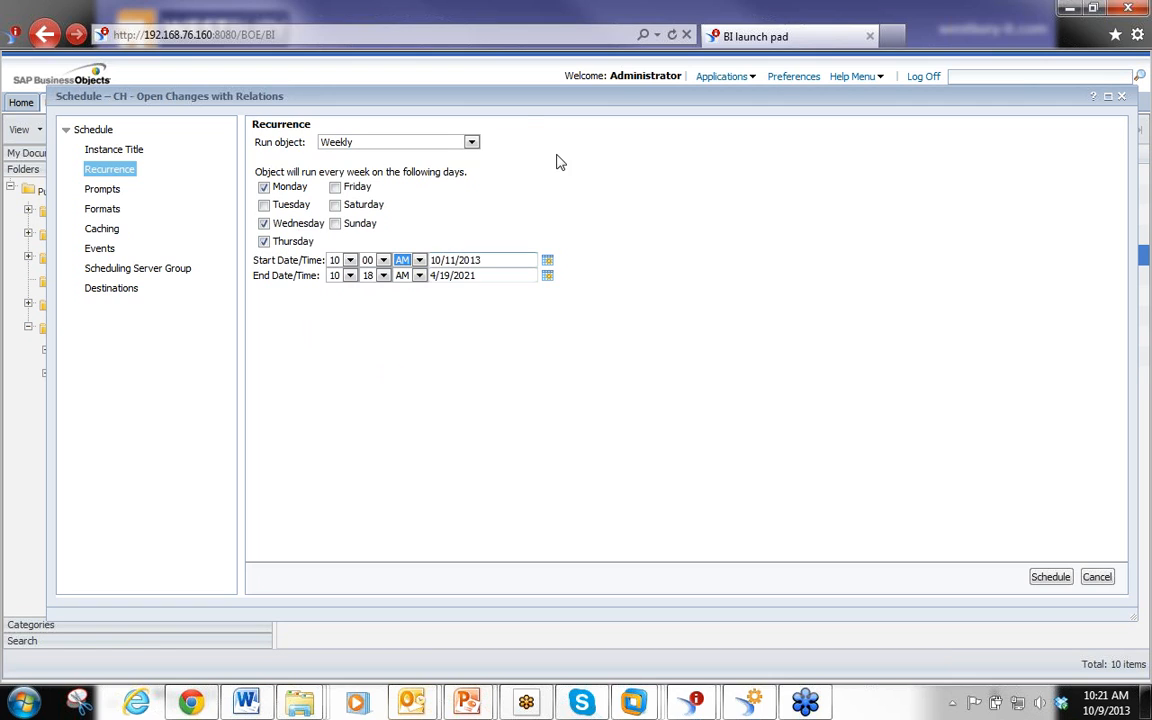
# Switch the recurrence to Monthly and view the month interval choices
pyautogui.click(471, 142)
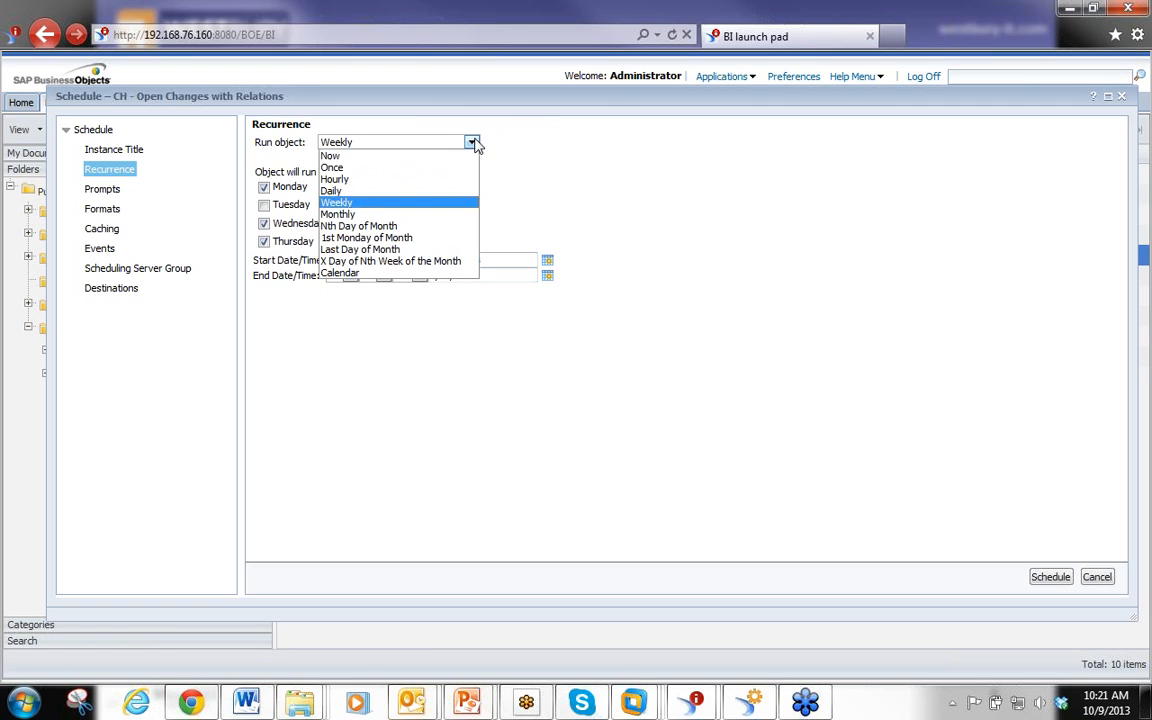
pyautogui.click(378, 215)
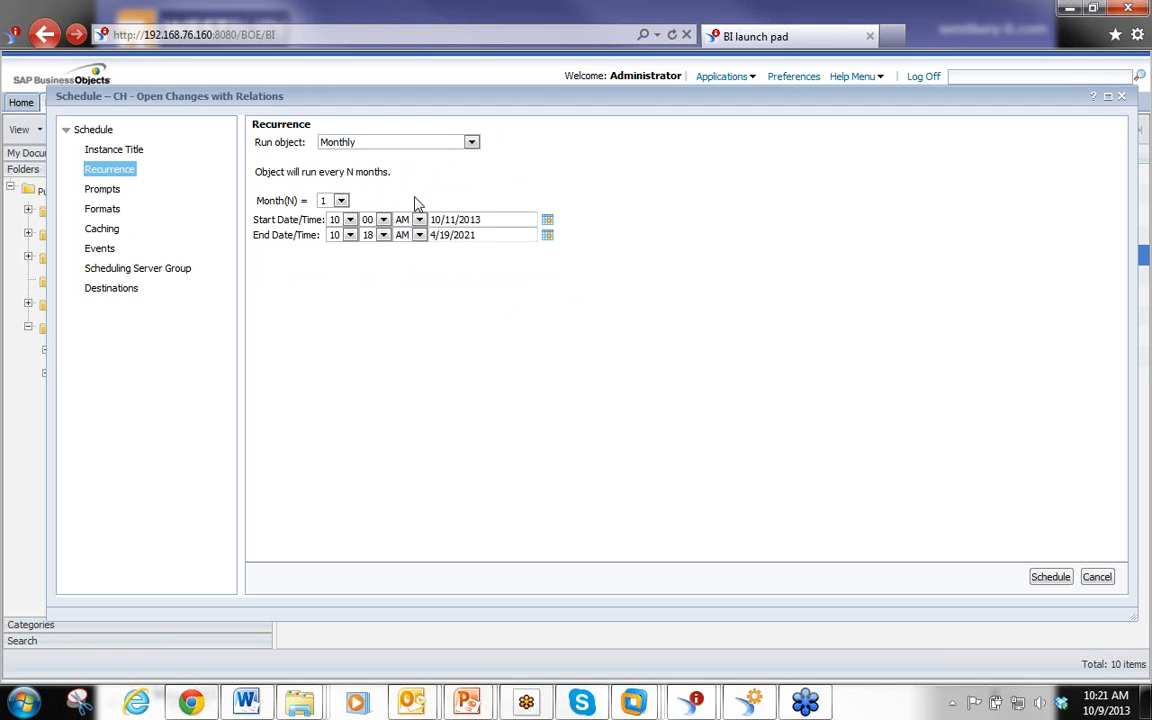
pyautogui.click(341, 200)
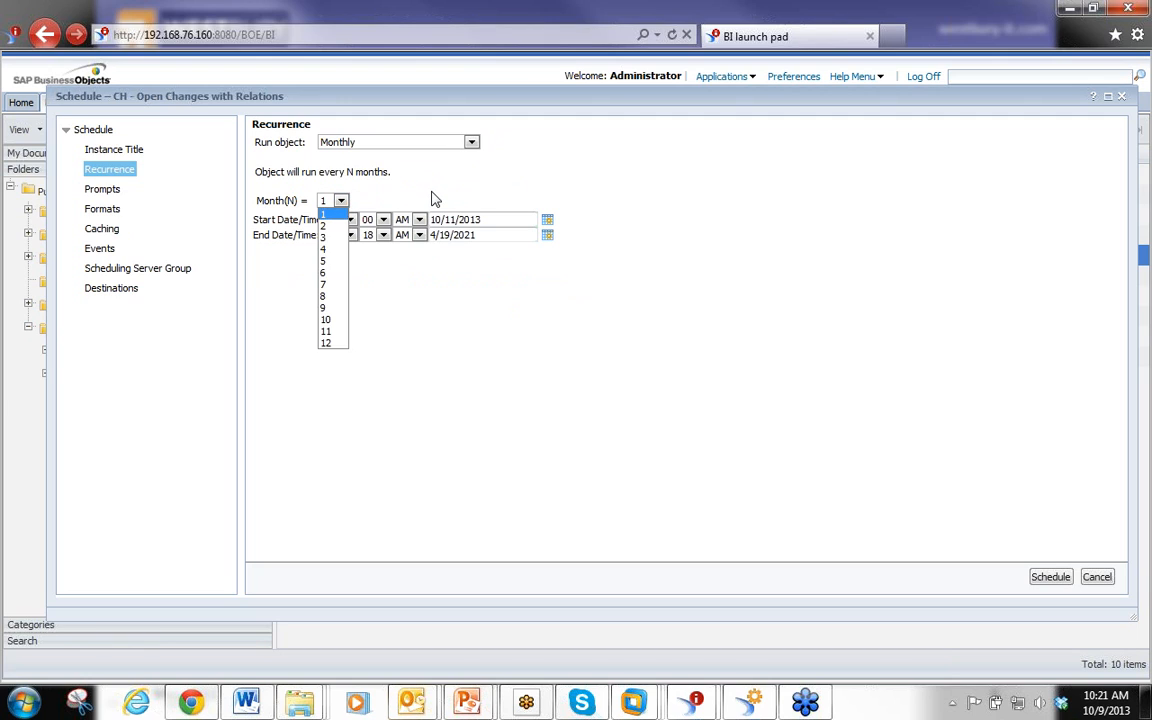
pyautogui.click(421, 192)
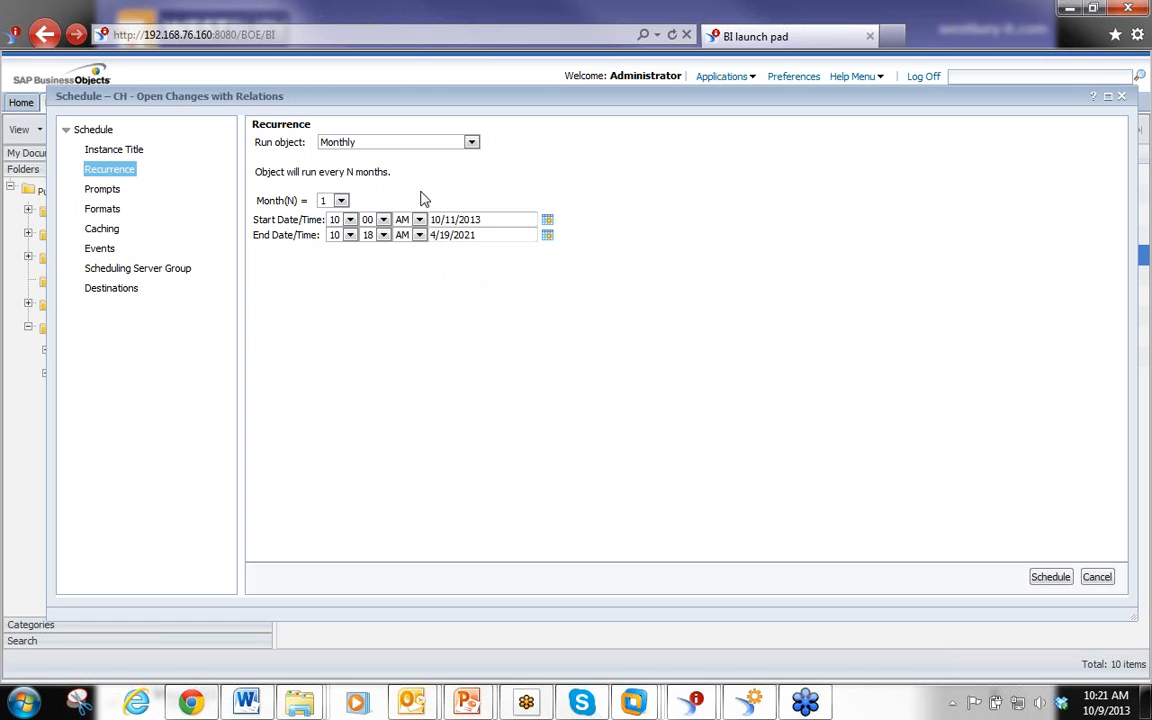
# Switch the recurrence to Nth Day of Month and pick a Day(N) value
pyautogui.click(471, 143)
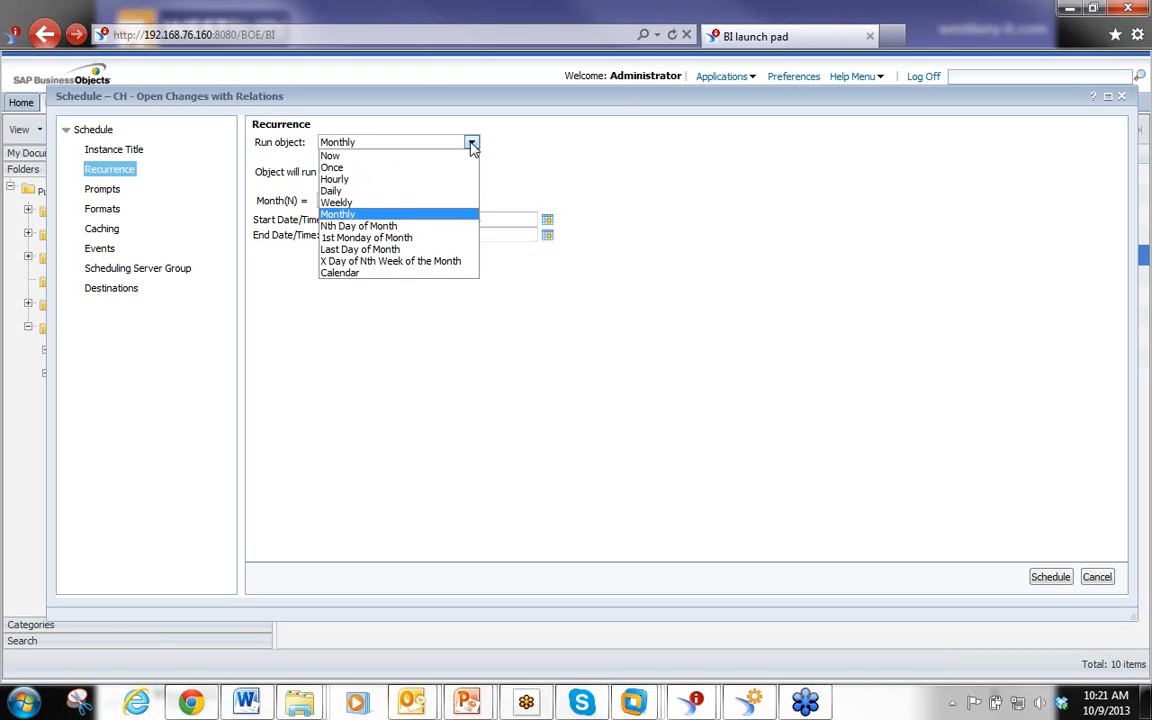
pyautogui.click(400, 226)
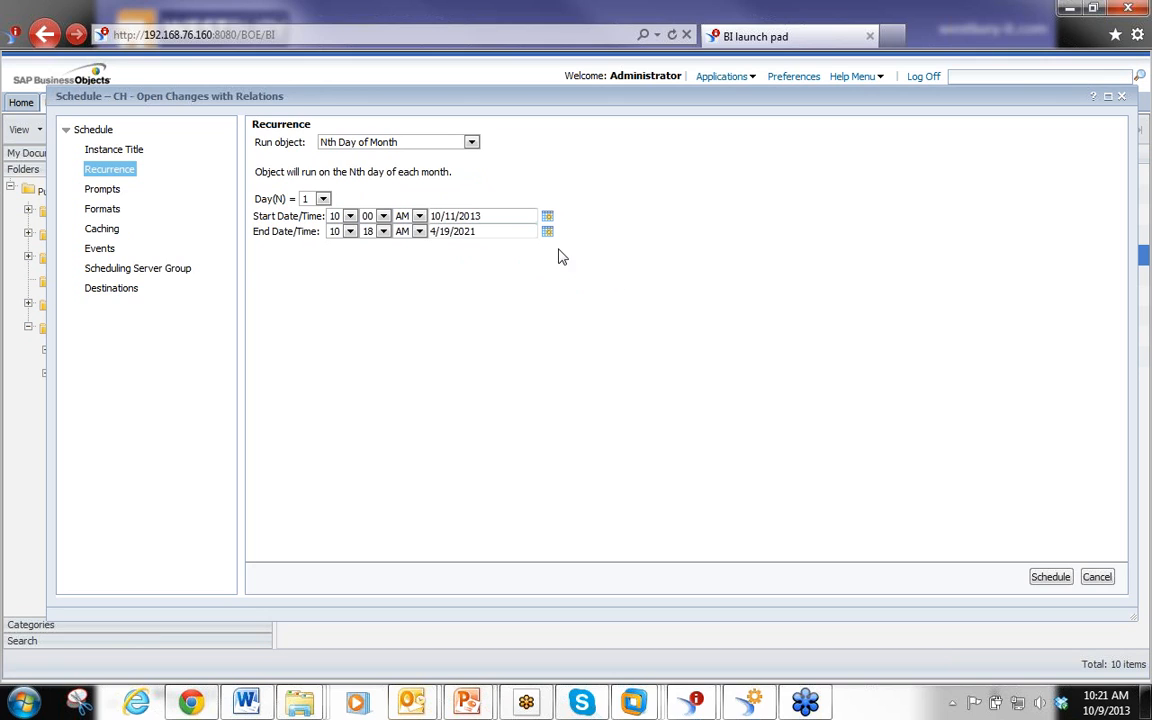
pyautogui.click(323, 199)
pyautogui.click(314, 236)
# Switch the recurrence to 1st Monday of Month, then to Last Day of Month
pyautogui.click(471, 145)
pyautogui.click(470, 232)
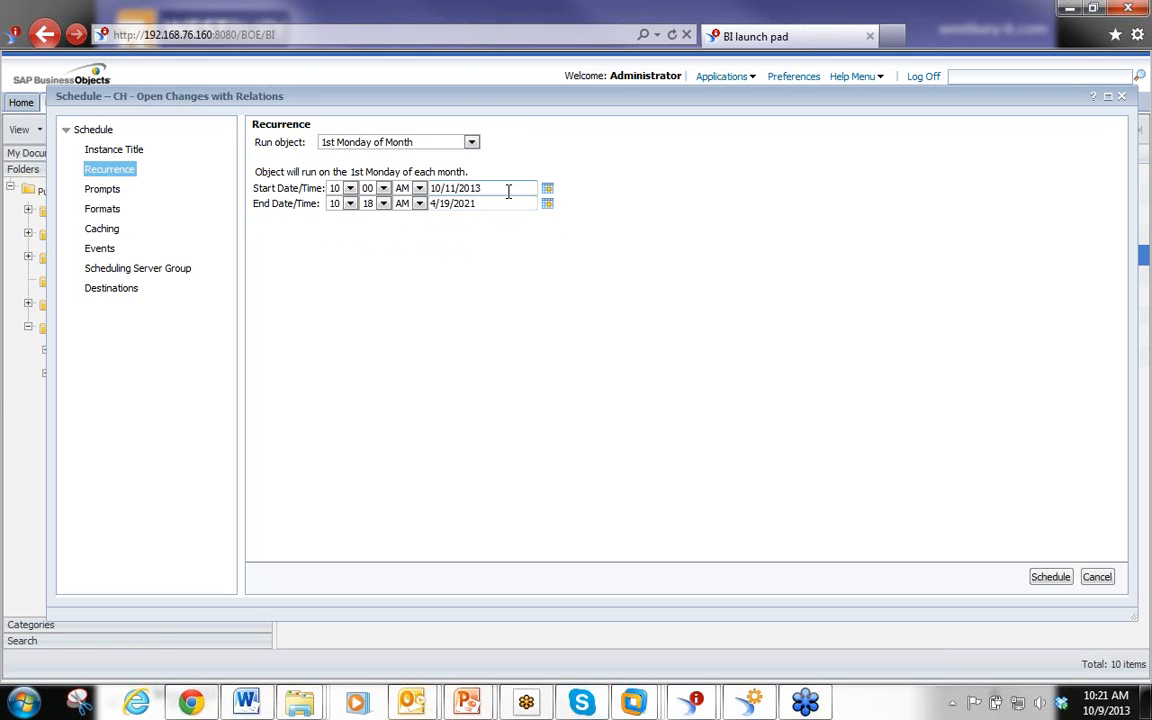
pyautogui.click(471, 143)
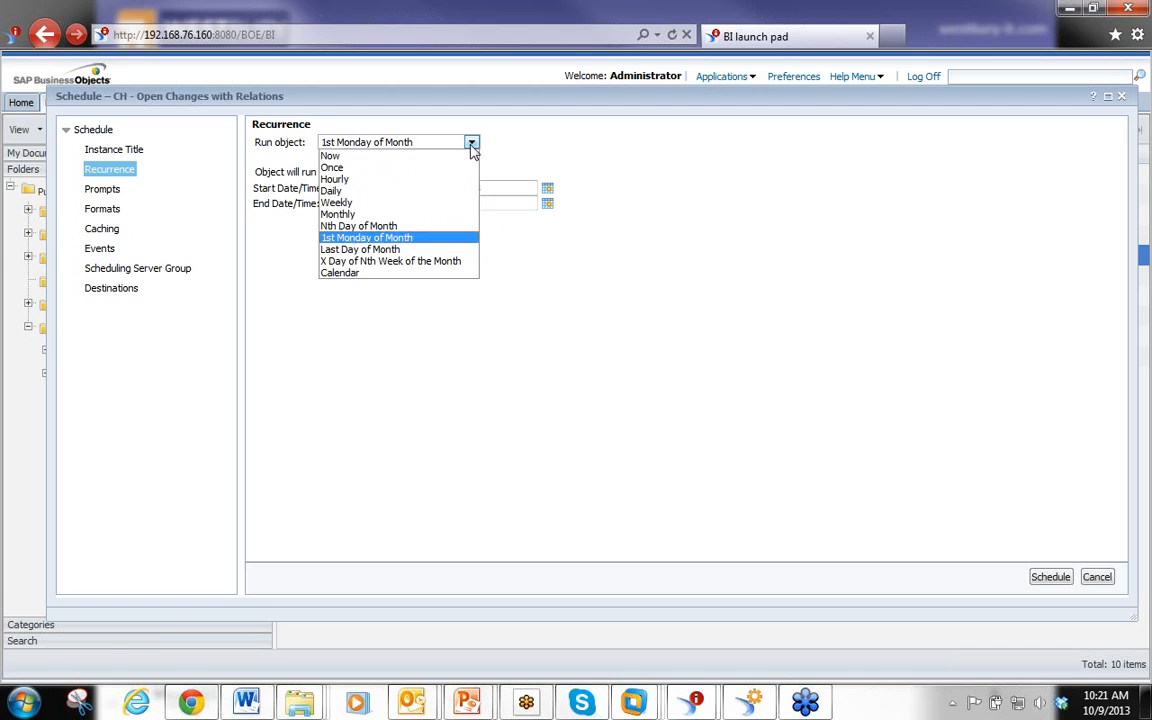
pyautogui.click(366, 251)
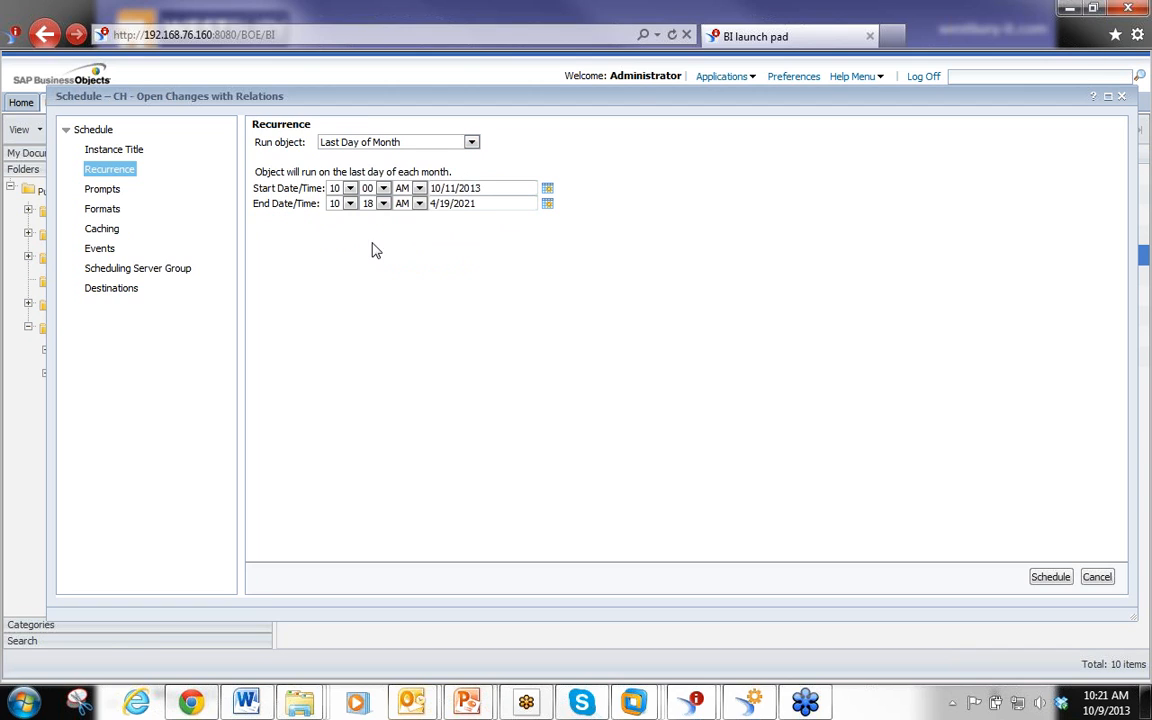
# Switch the recurrence to X Day of Nth Week of the Month with Week(N) Fifth and Day(X) Monday
pyautogui.click(471, 143)
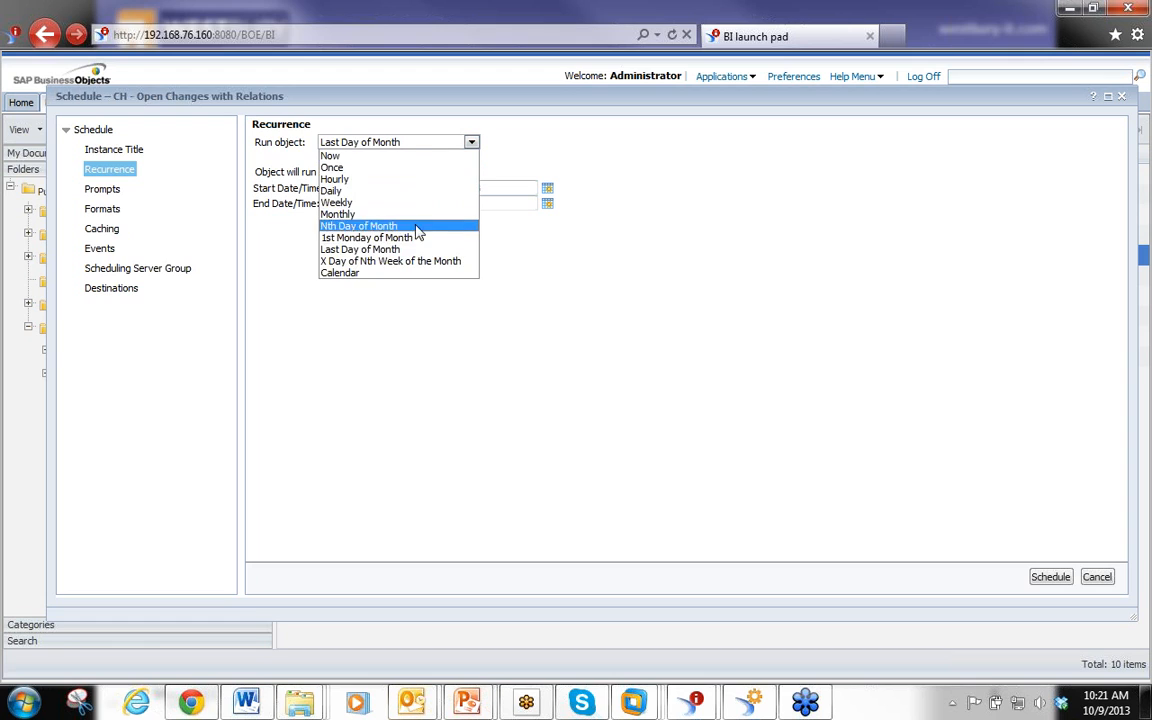
pyautogui.click(406, 261)
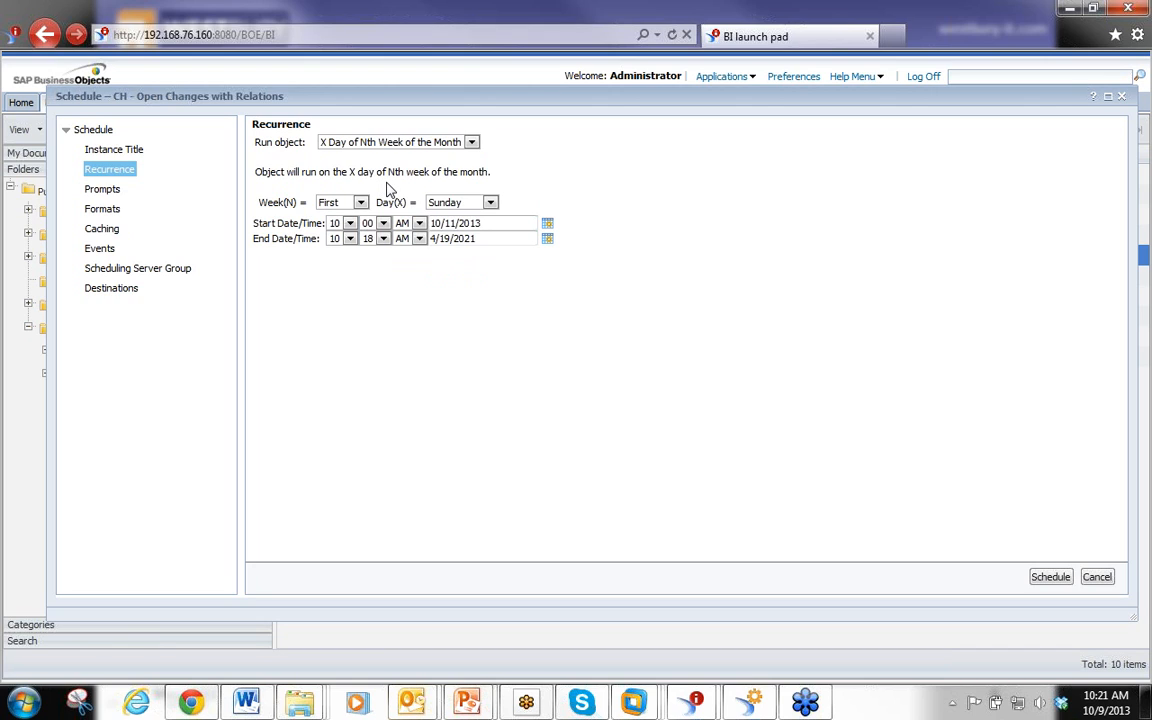
pyautogui.click(334, 202)
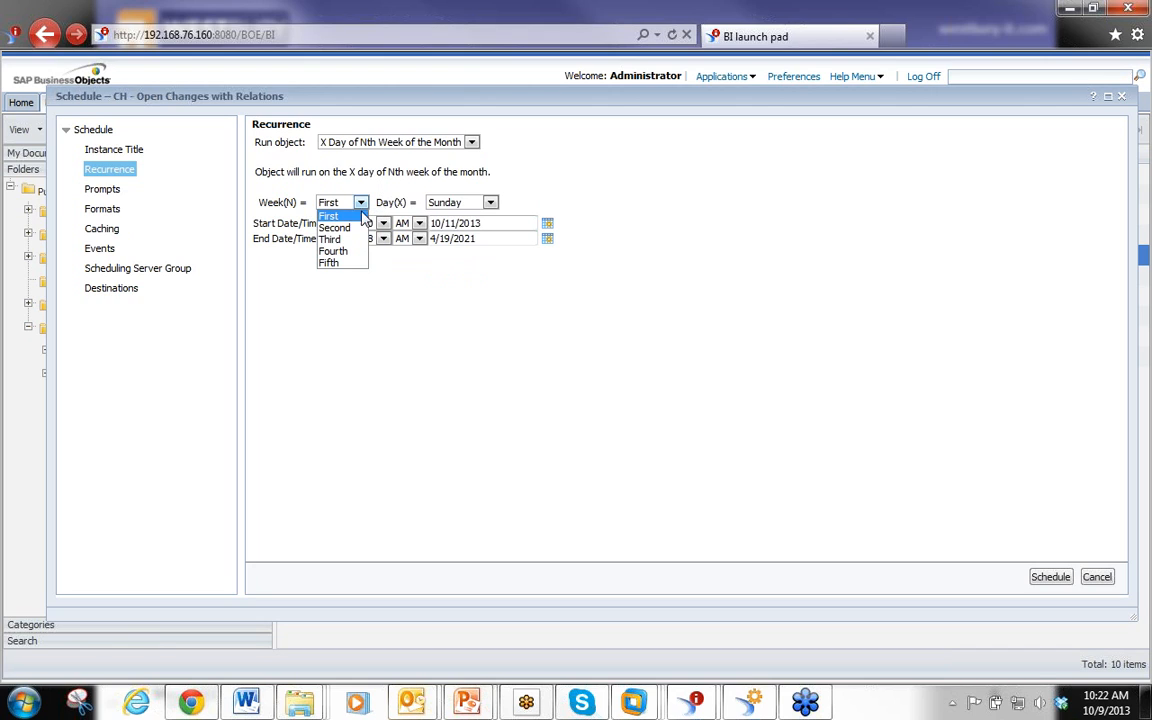
pyautogui.click(340, 263)
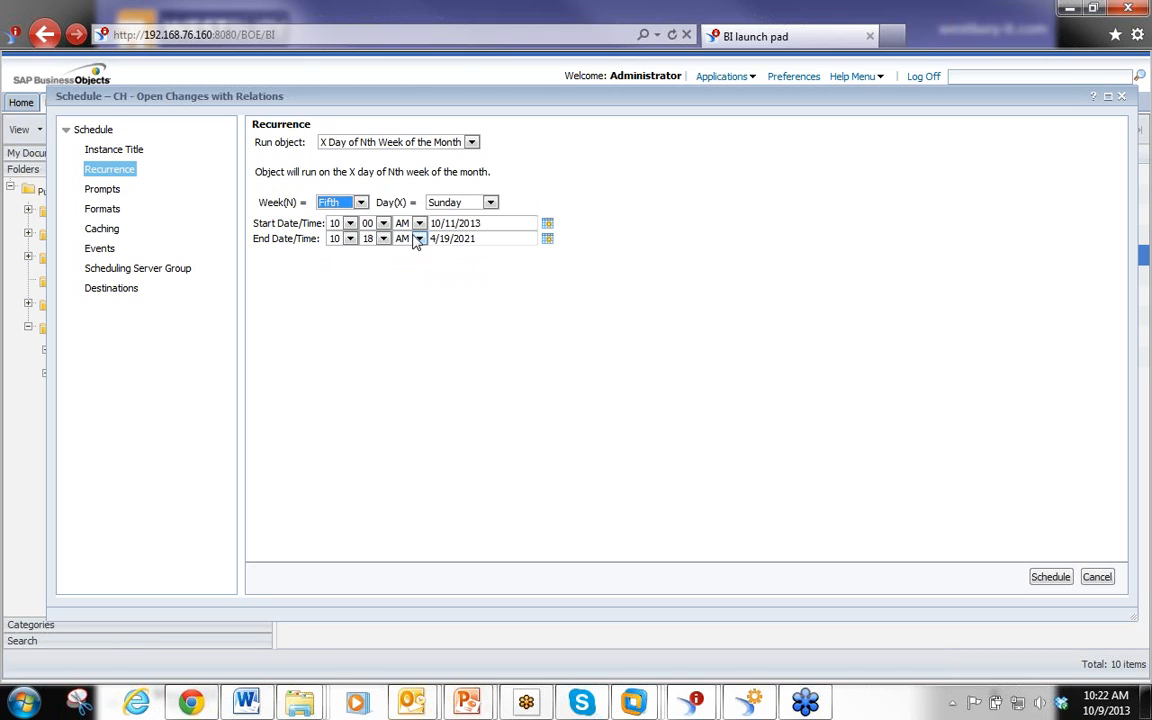
pyautogui.click(490, 202)
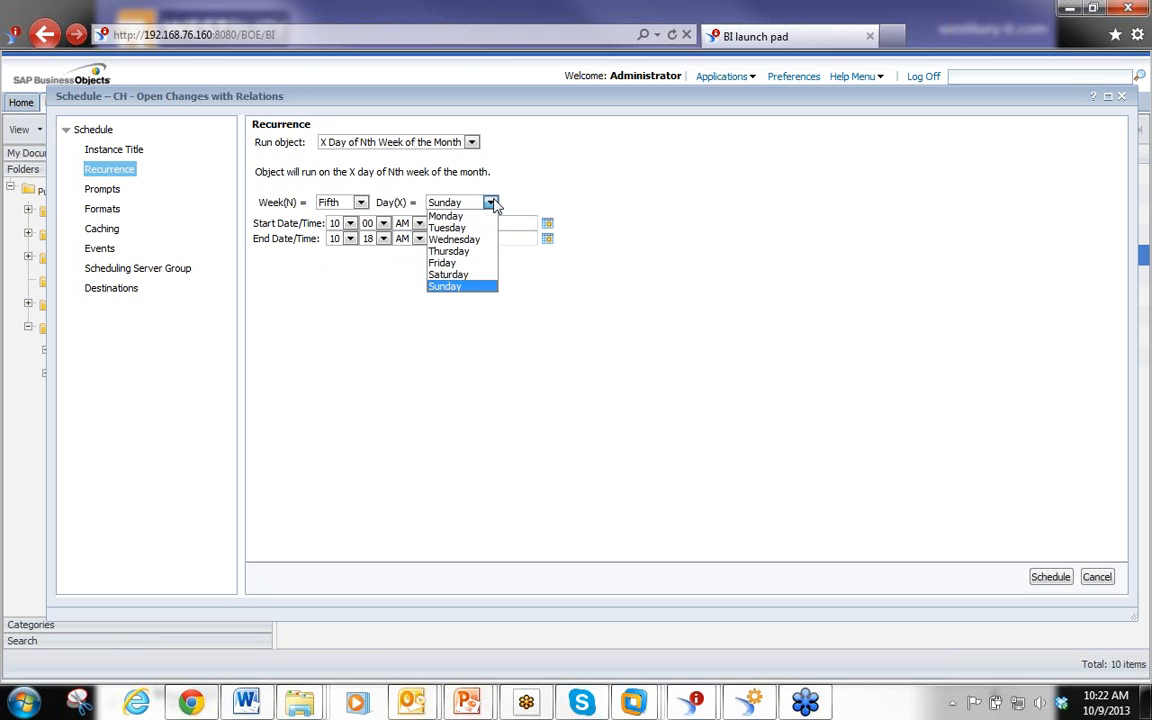
pyautogui.click(492, 203)
pyautogui.press('Down')
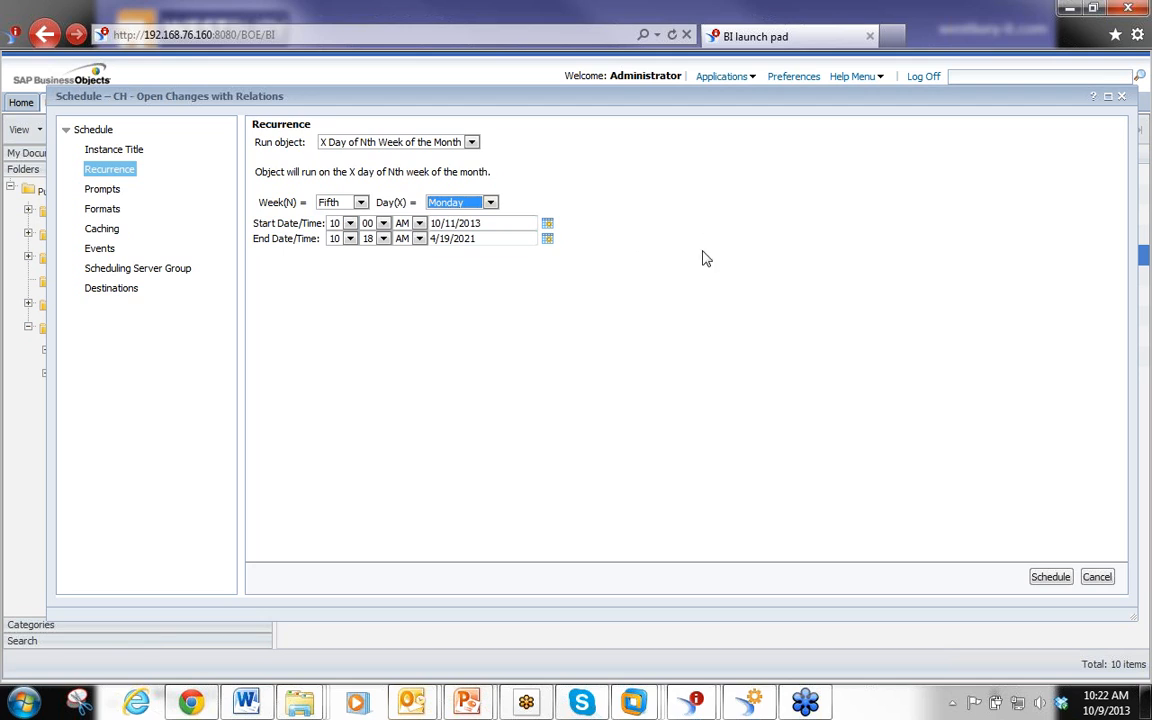
# Change Week(N) to First and Day(X) to Wednesday
pyautogui.click(360, 204)
pyautogui.click(329, 216)
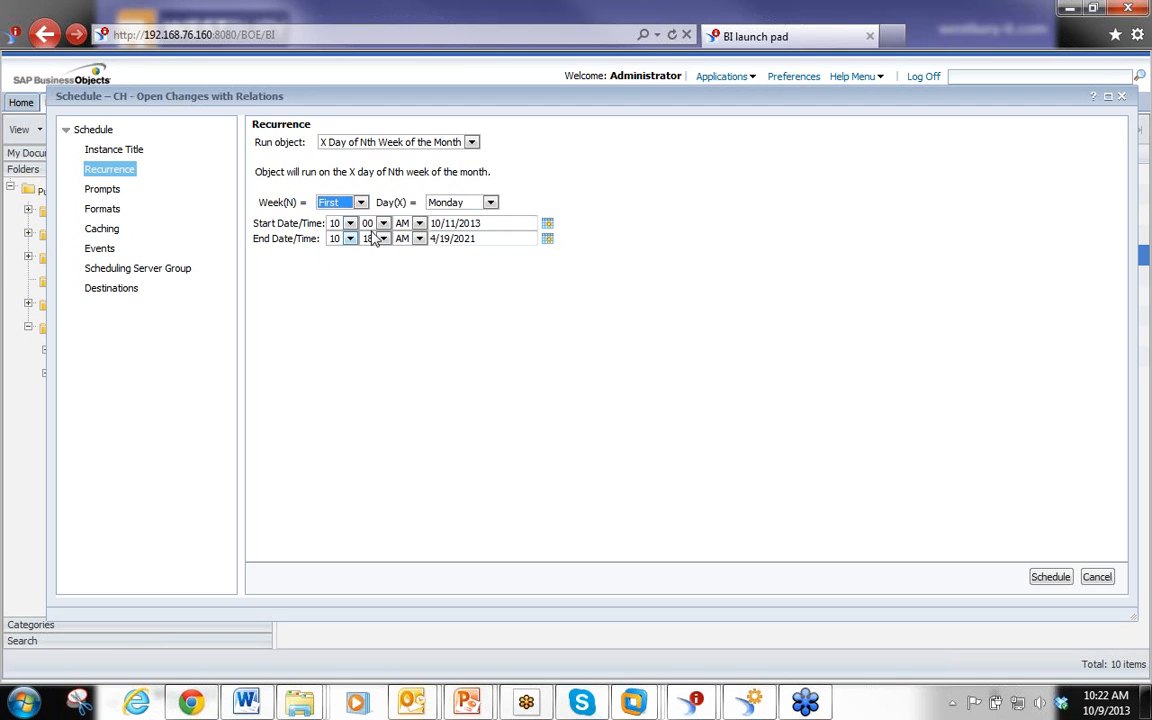
pyautogui.click(491, 204)
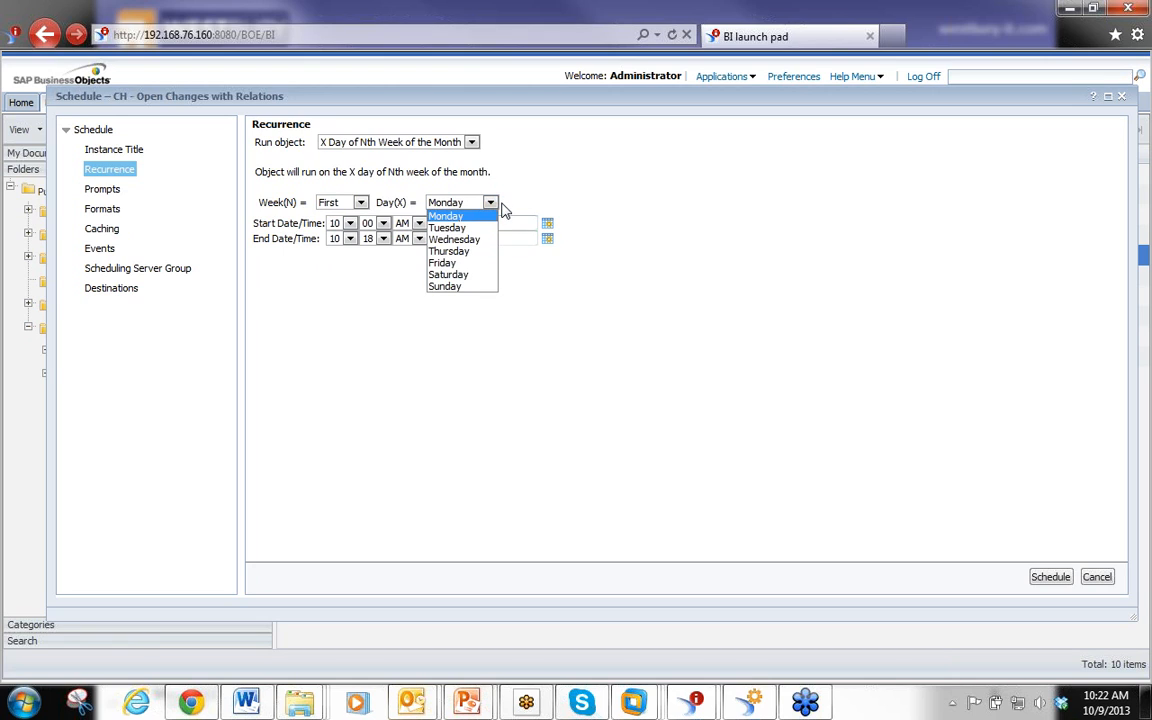
pyautogui.click(465, 240)
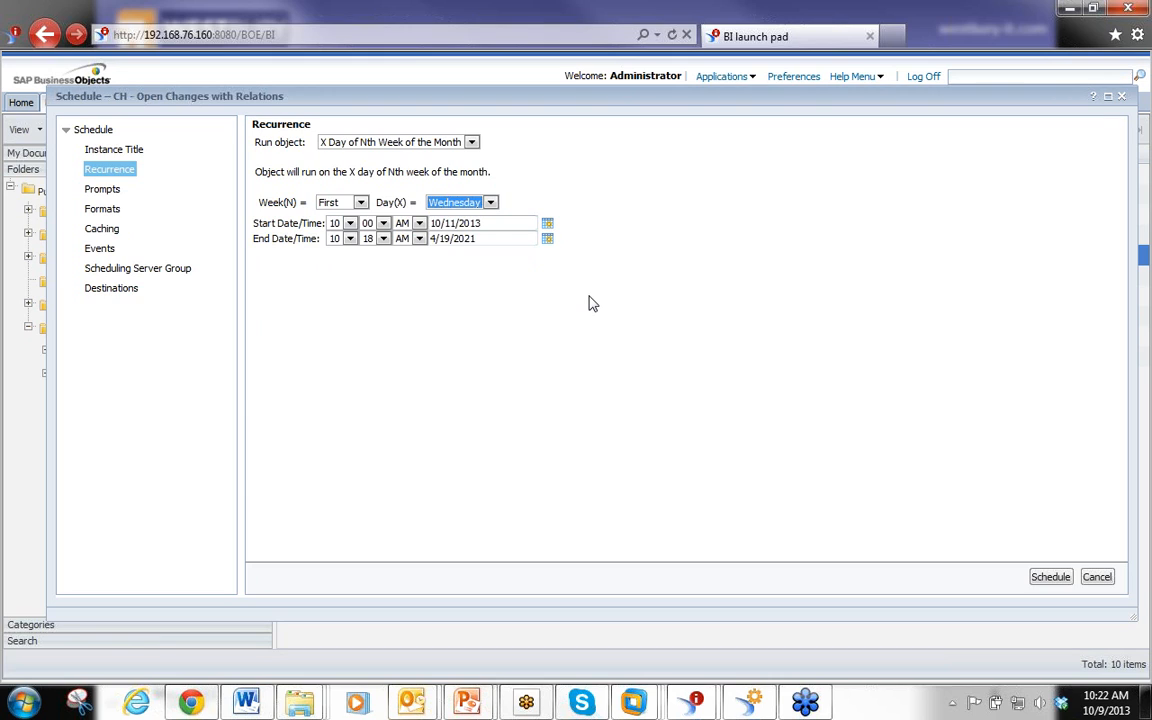
# Switch the recurrence to Calendar using the Westbury Calendar and enlarge the schedule dialog
pyautogui.click(471, 143)
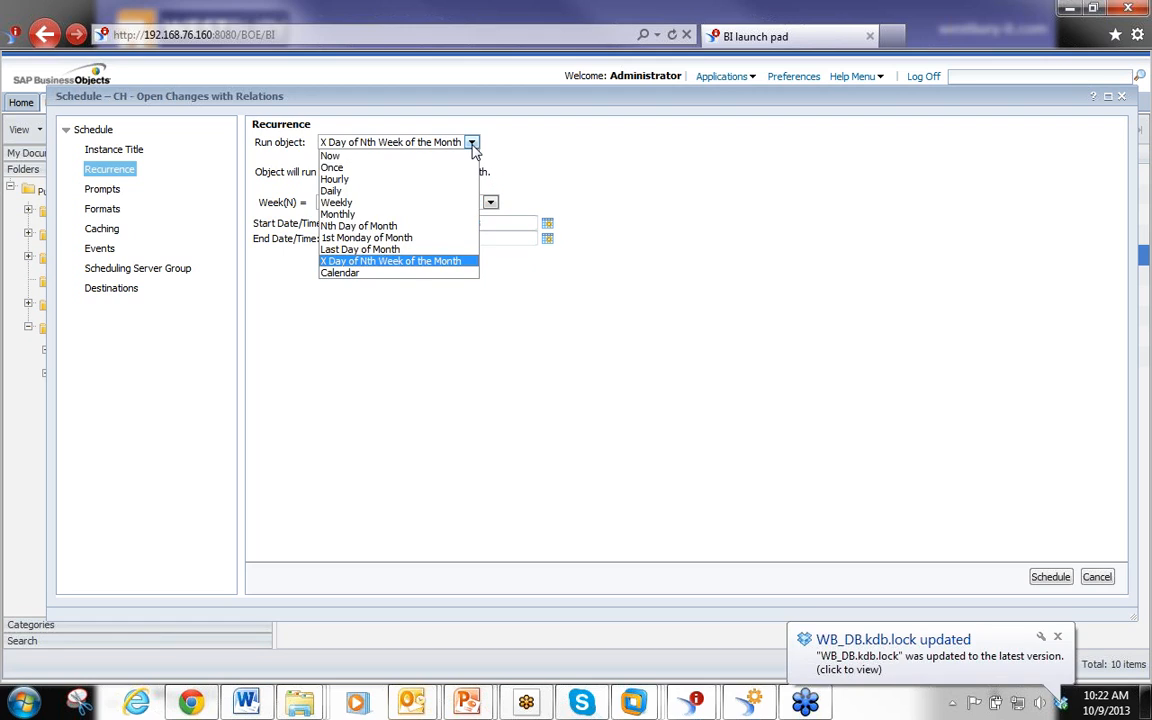
pyautogui.click(362, 273)
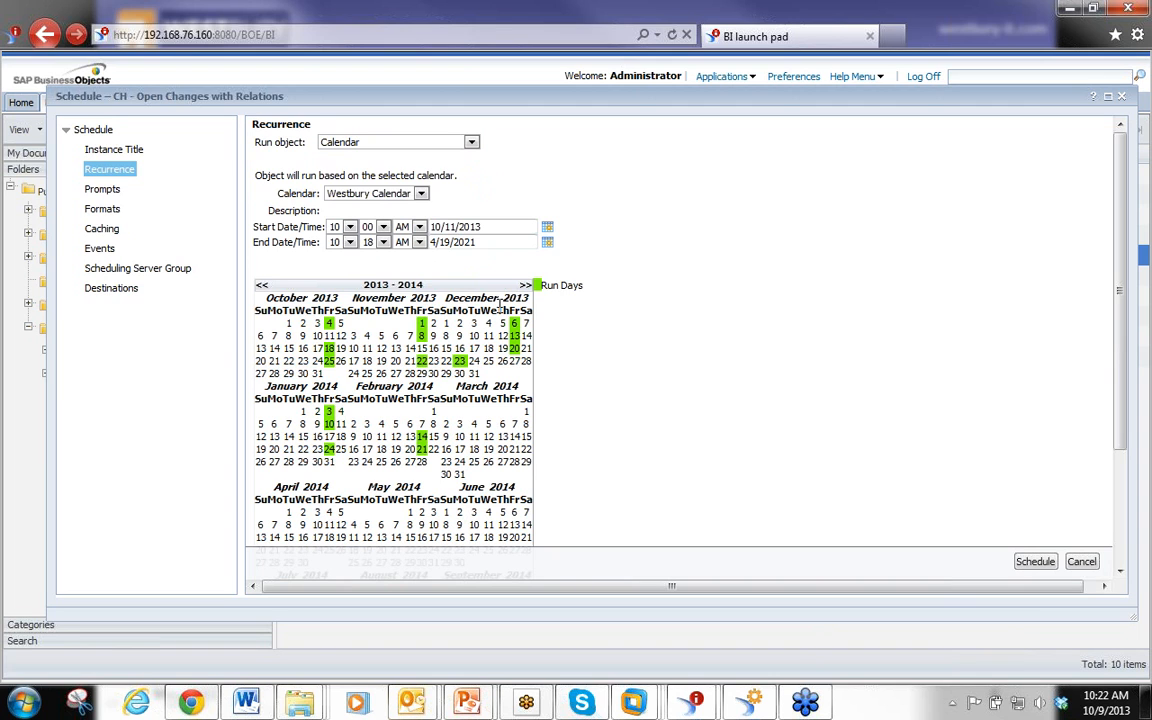
pyautogui.click(422, 195)
pyautogui.click(484, 192)
pyautogui.click(1108, 97)
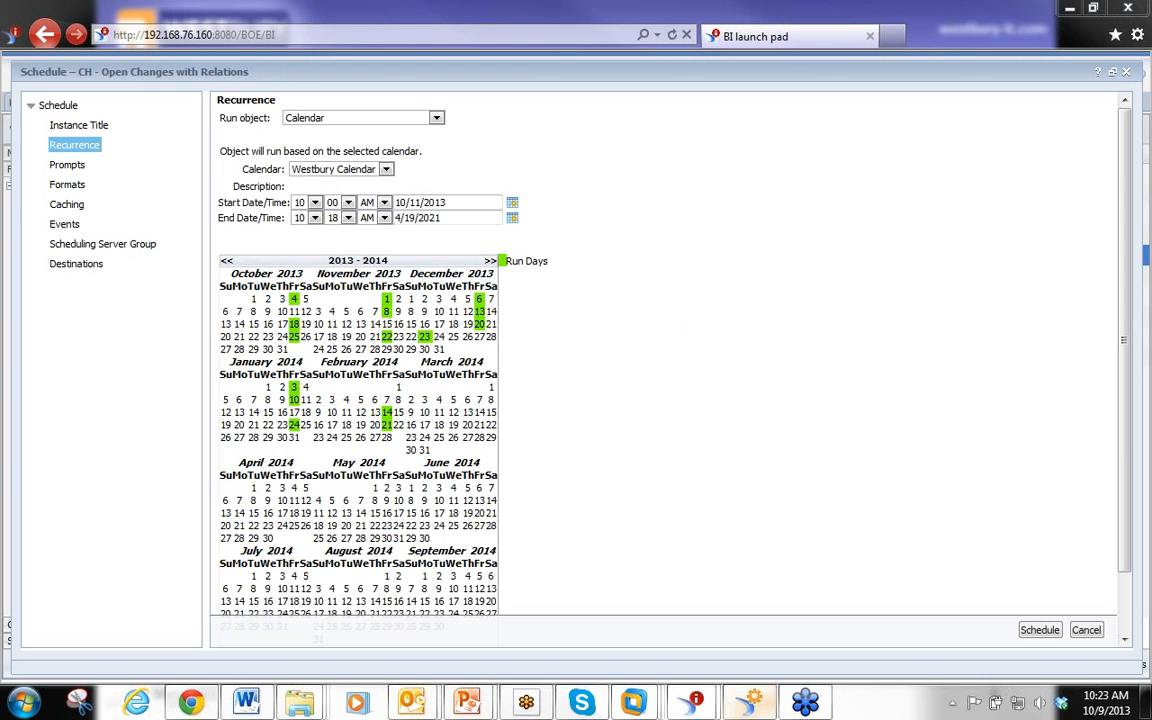
# Switch to the Central Management Console and open the Calendars area
pyautogui.moveTo(570, 700); pyautogui.dragTo(400, 3)
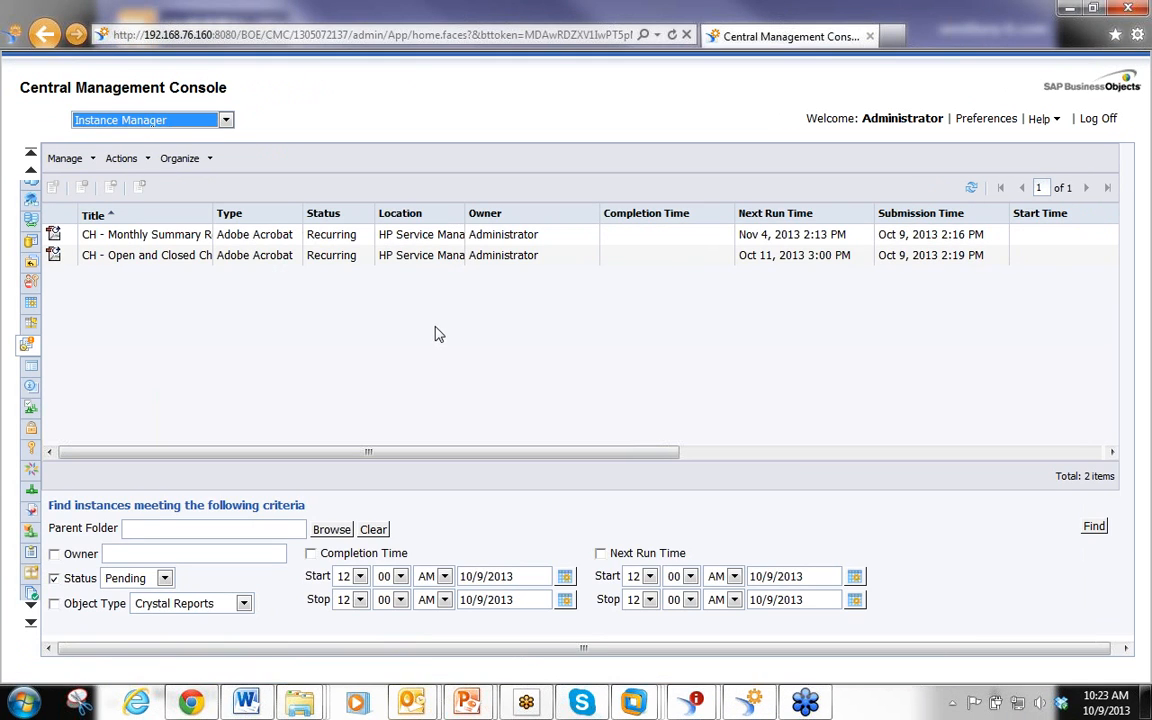
pyautogui.click(226, 120)
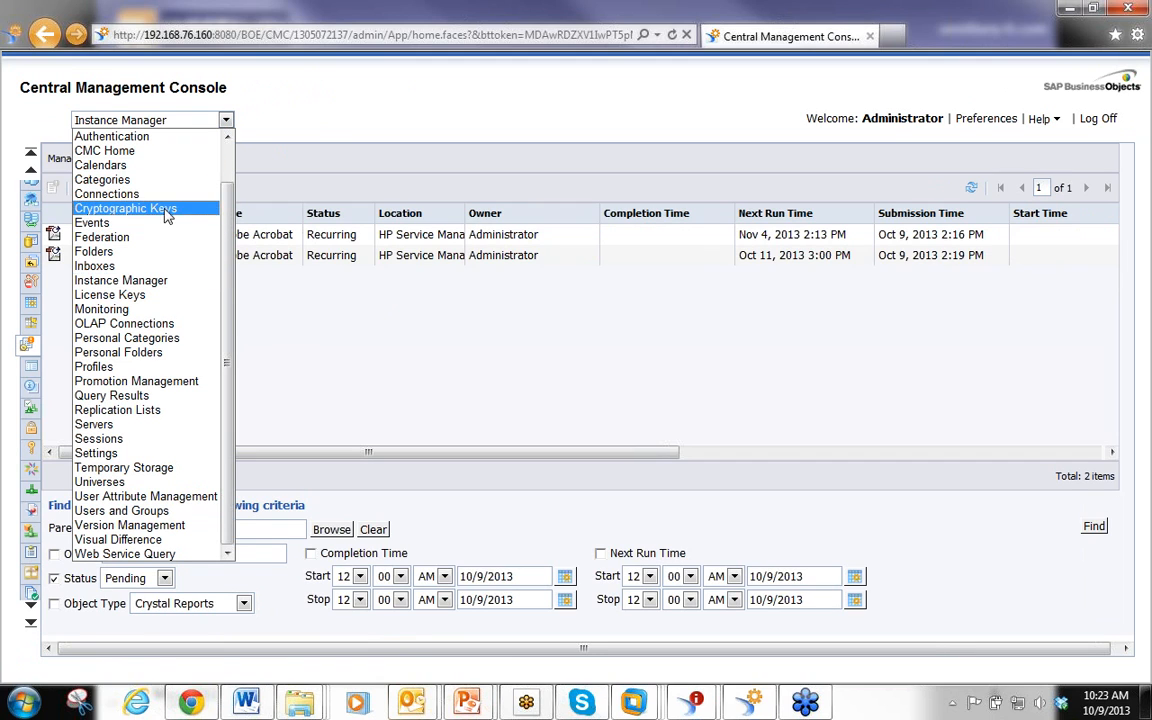
pyautogui.click(118, 165)
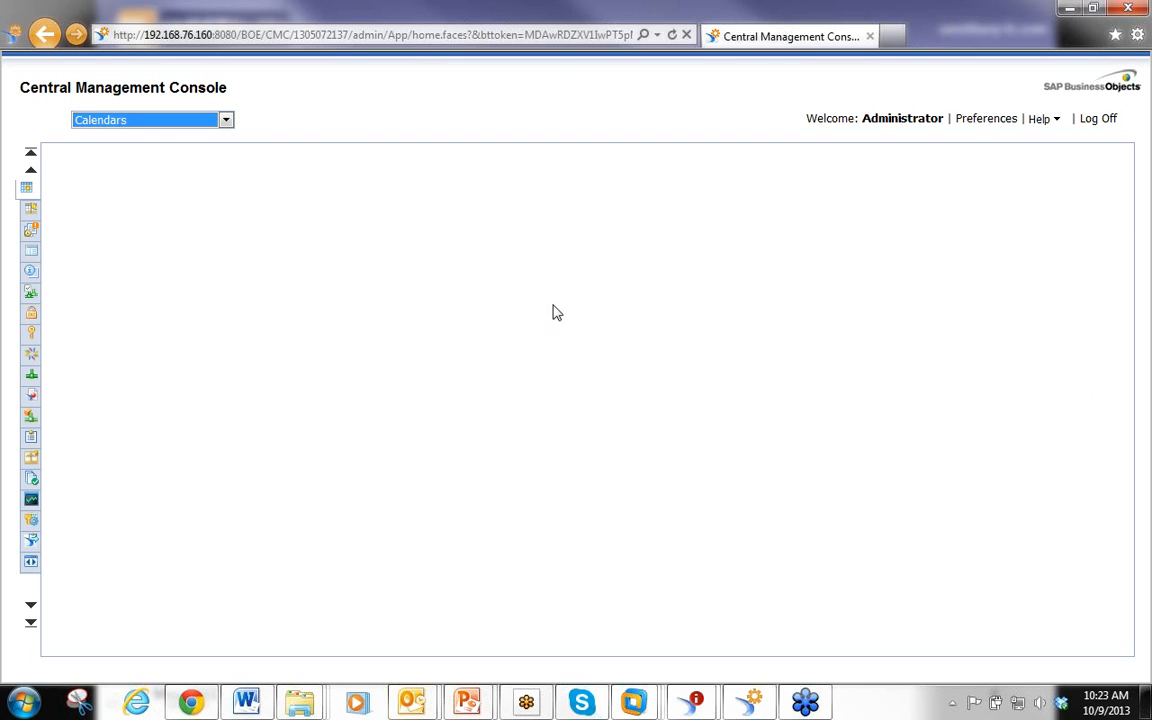
pyautogui.click(99, 238)
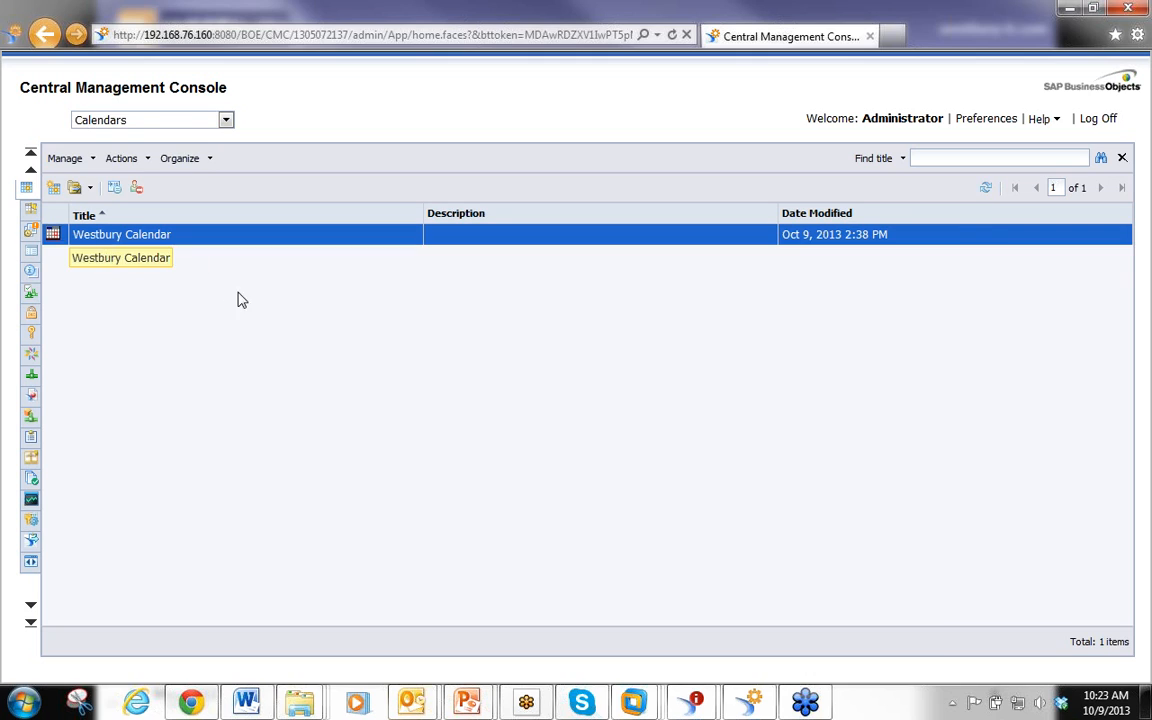
# Create a new calendar named Westbury Project Calendar and select it
pyautogui.click(53, 190)
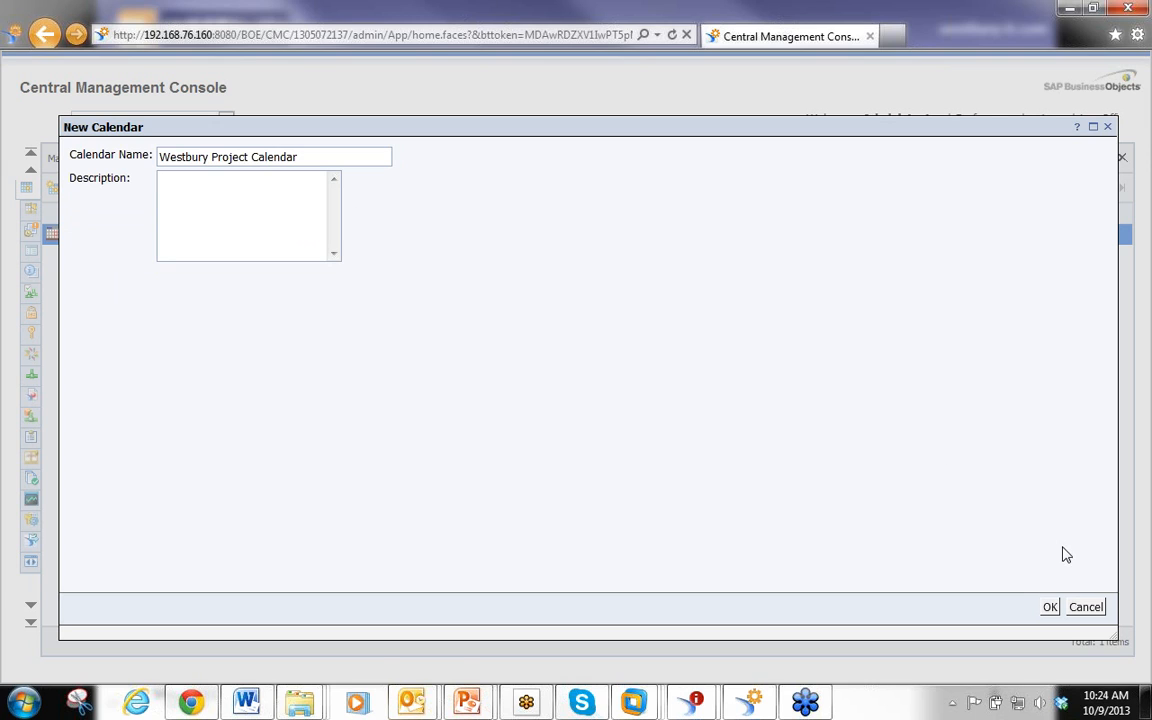
pyautogui.click(1049, 607)
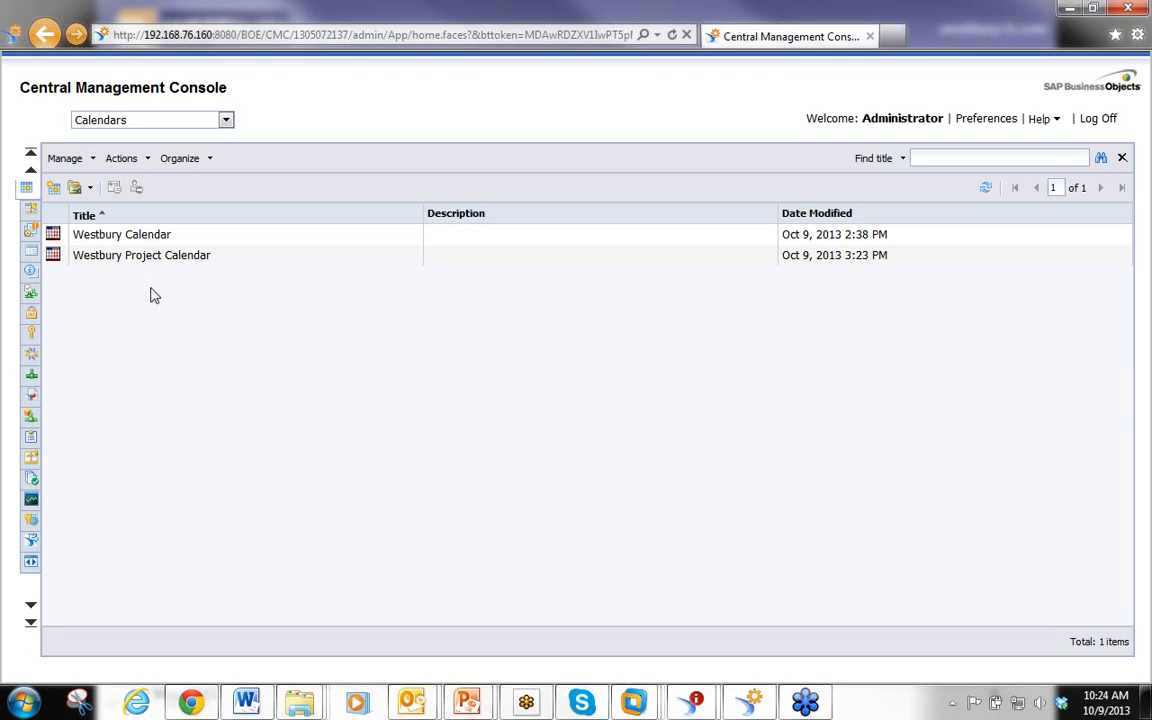
pyautogui.click(95, 260)
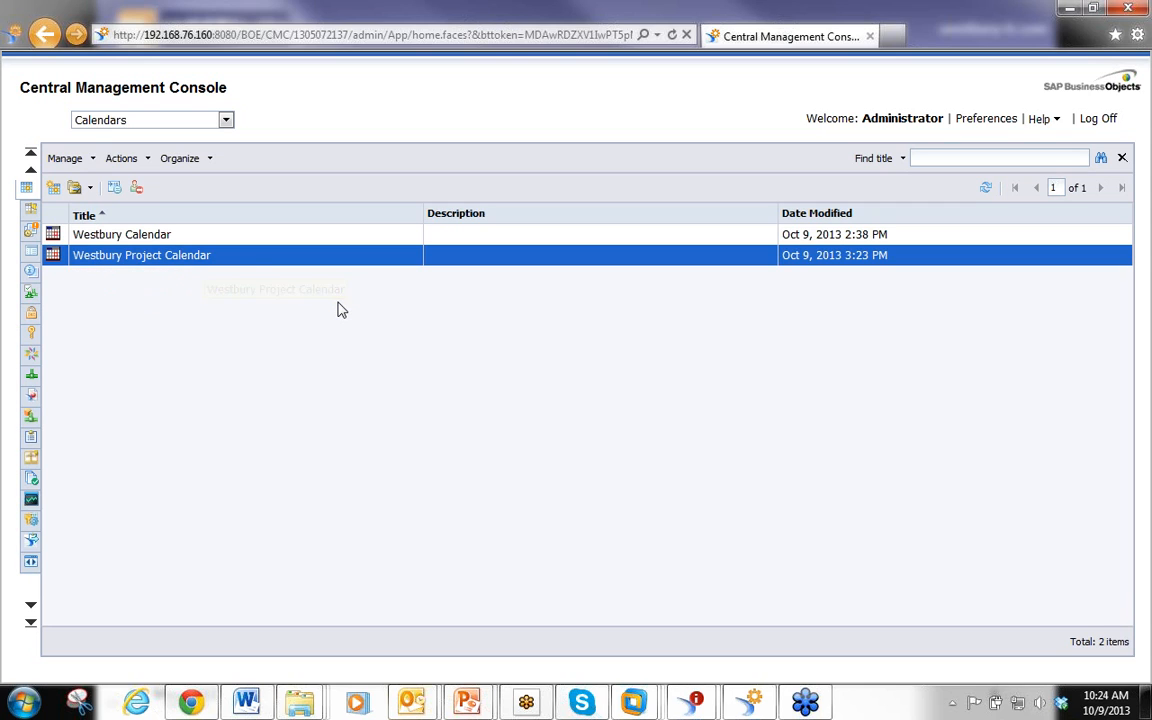
# Add run days October 16, October 25, November 7, December 27 and March 13 to the new calendar and save it
pyautogui.rightClick(210, 266)
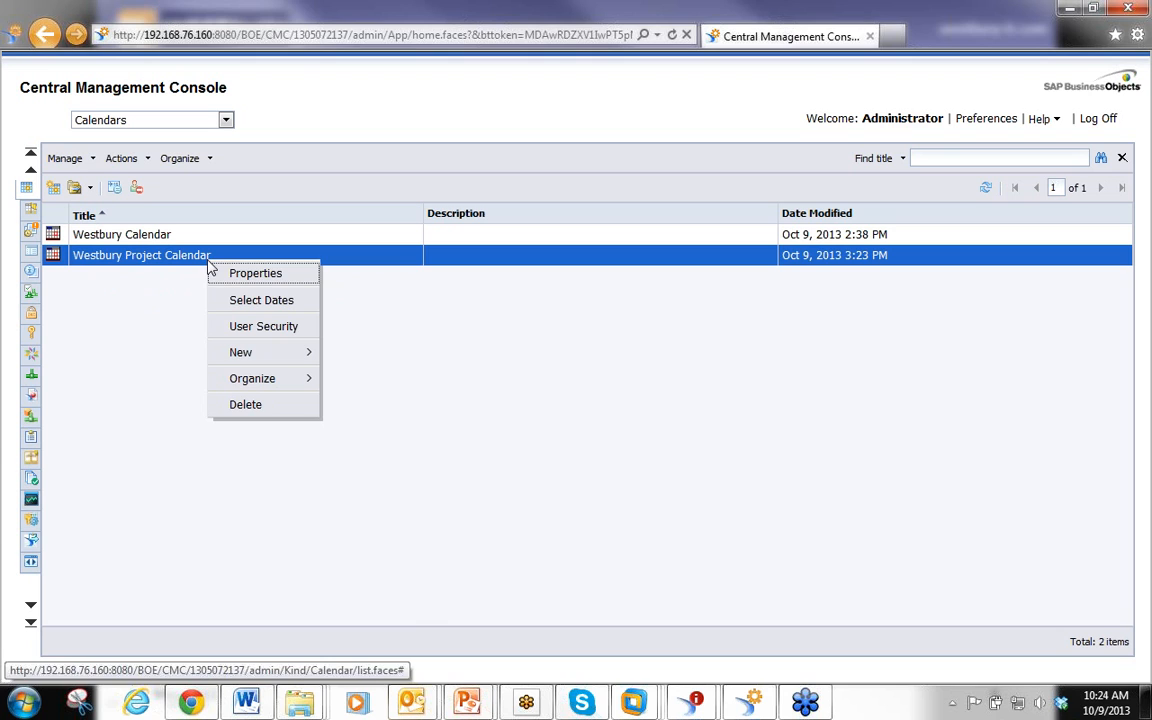
pyautogui.click(280, 304)
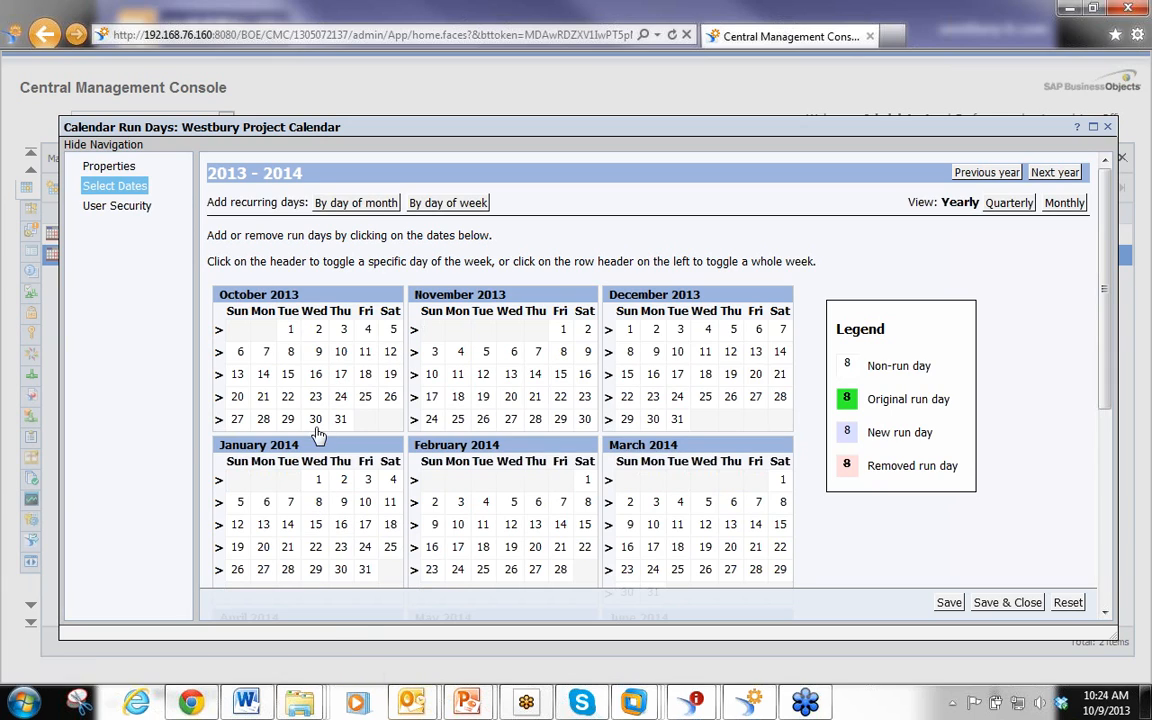
pyautogui.click(315, 377)
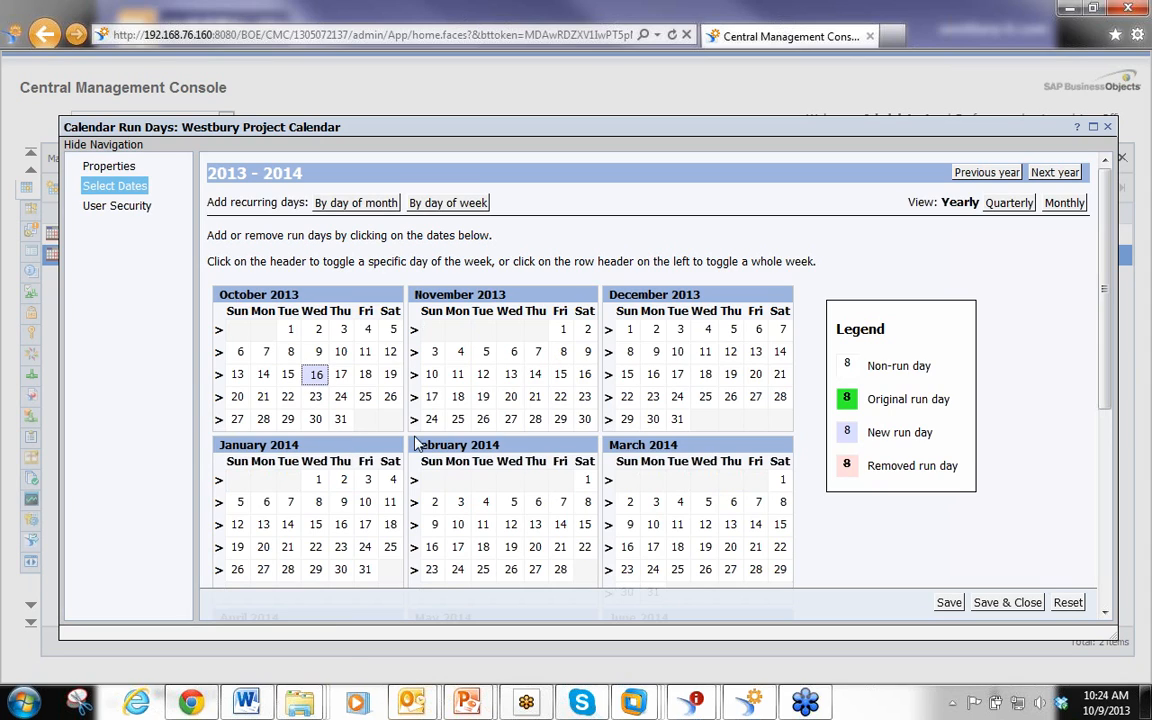
pyautogui.click(366, 399)
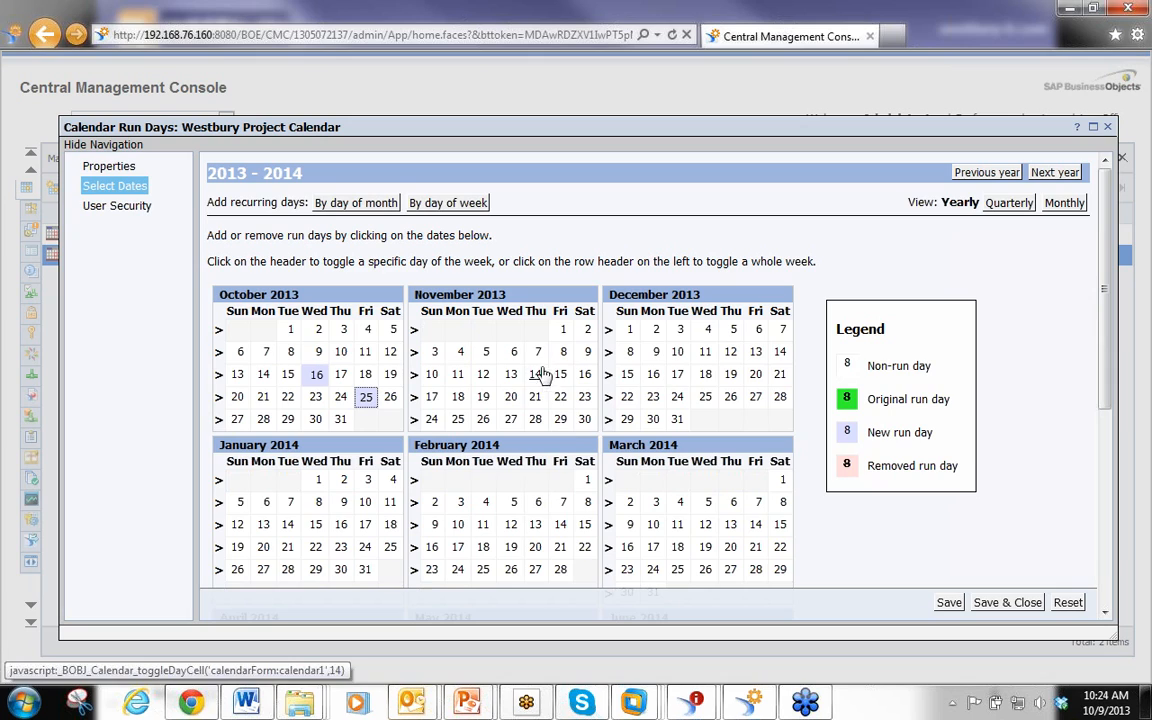
pyautogui.click(538, 353)
pyautogui.click(755, 396)
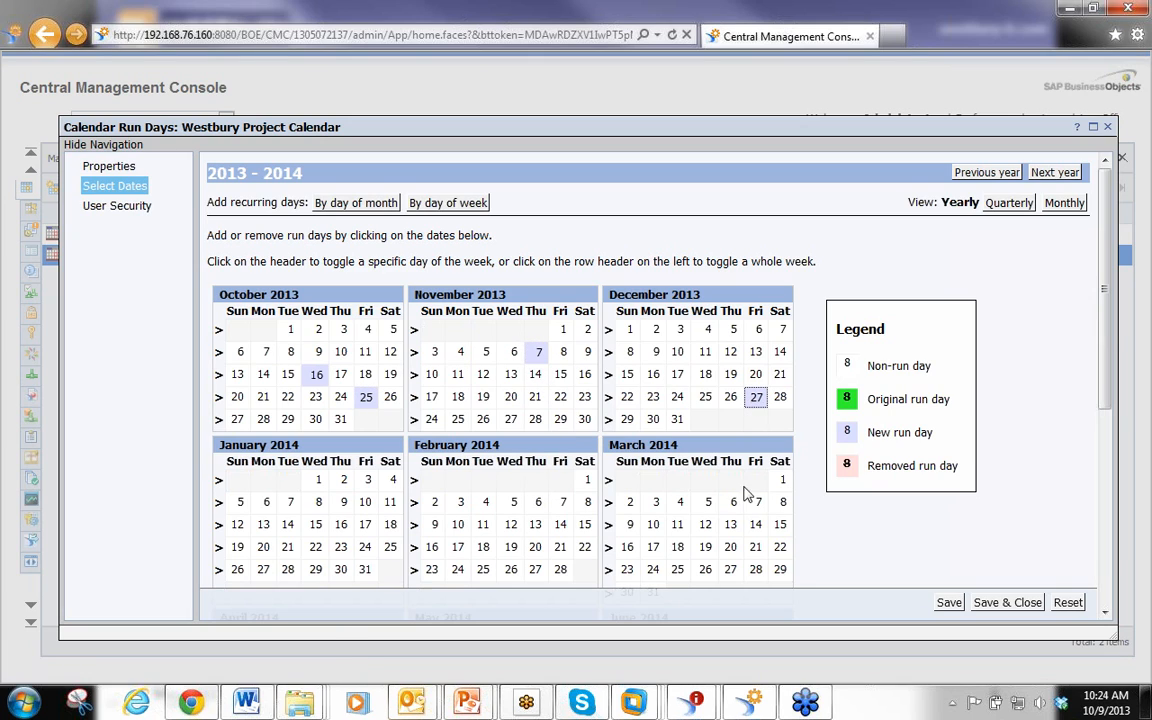
pyautogui.click(731, 524)
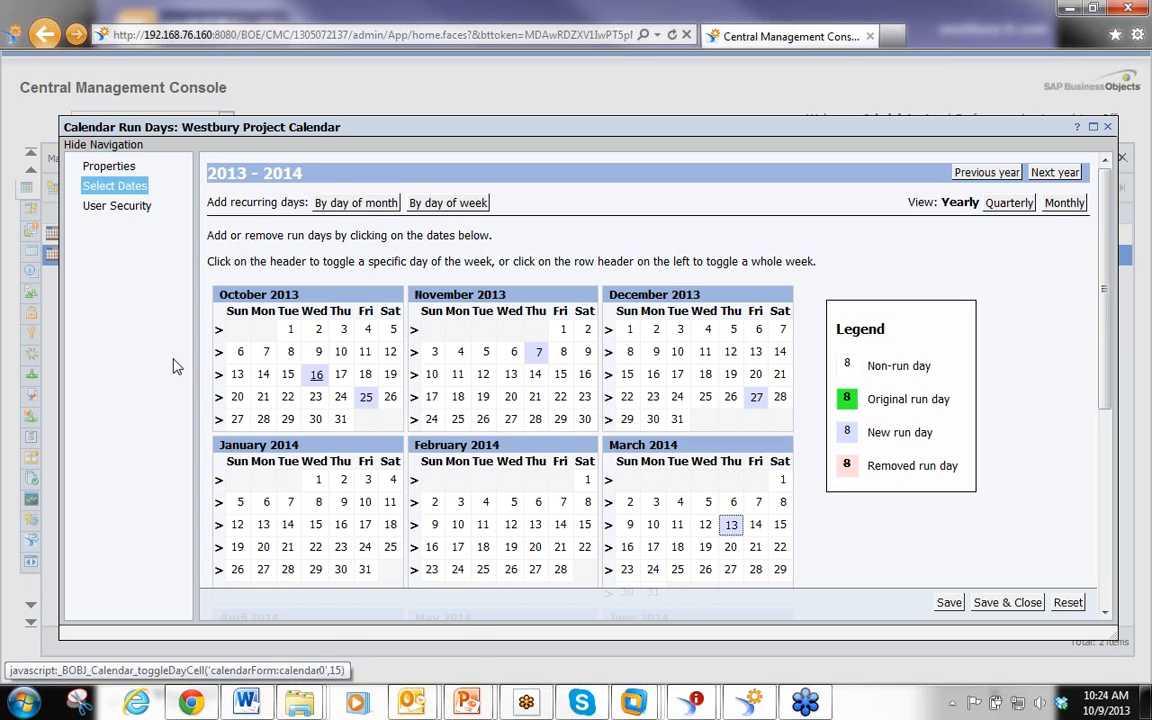
pyautogui.click(985, 604)
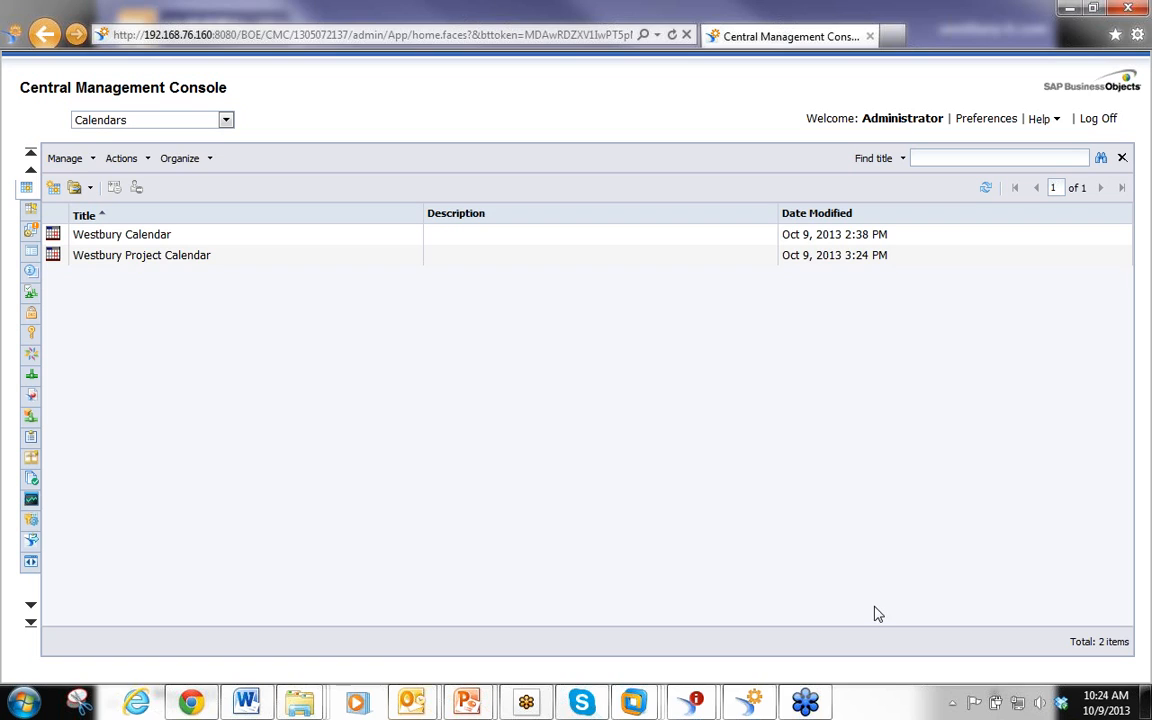
# Open run-day selection for the Westbury Project Calendar and toggle October 16 off and October 17 on
pyautogui.rightClick(166, 262)
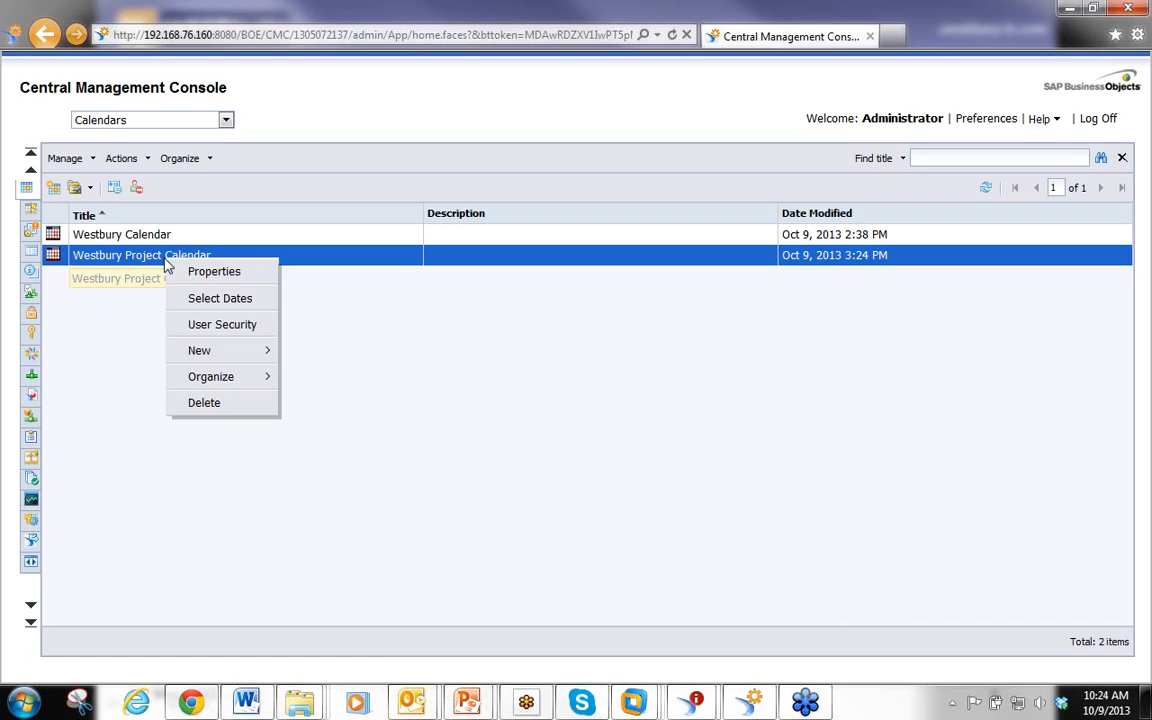
pyautogui.click(207, 300)
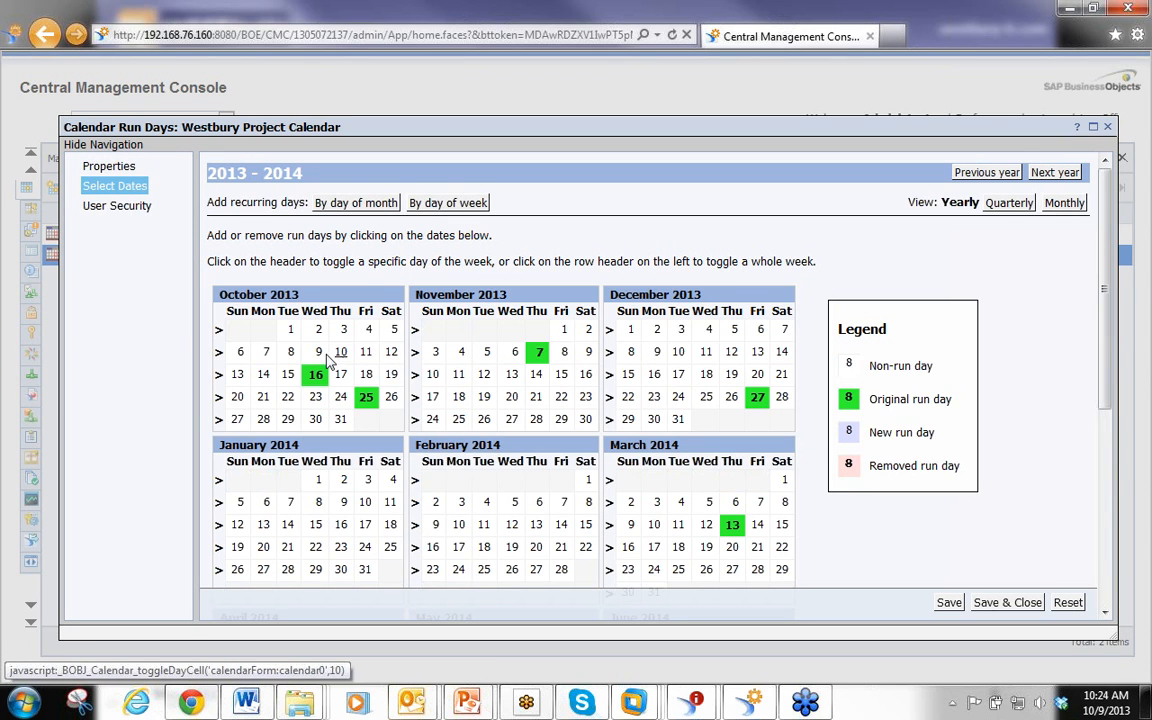
pyautogui.click(315, 374)
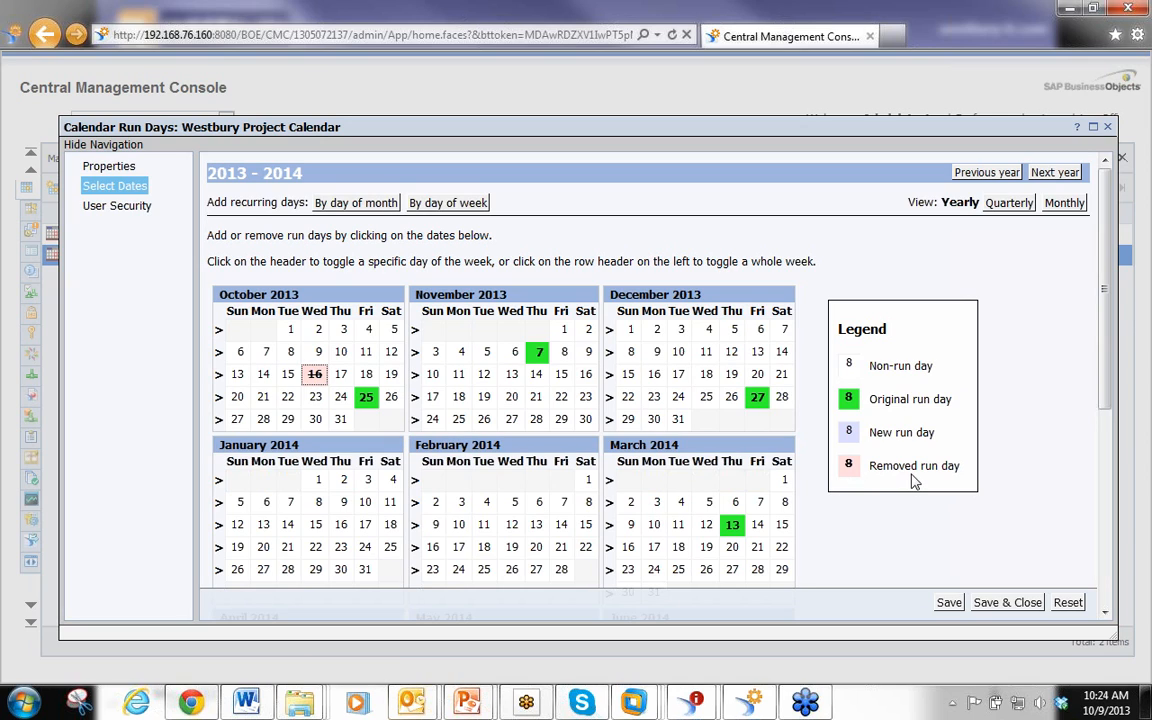
pyautogui.click(341, 374)
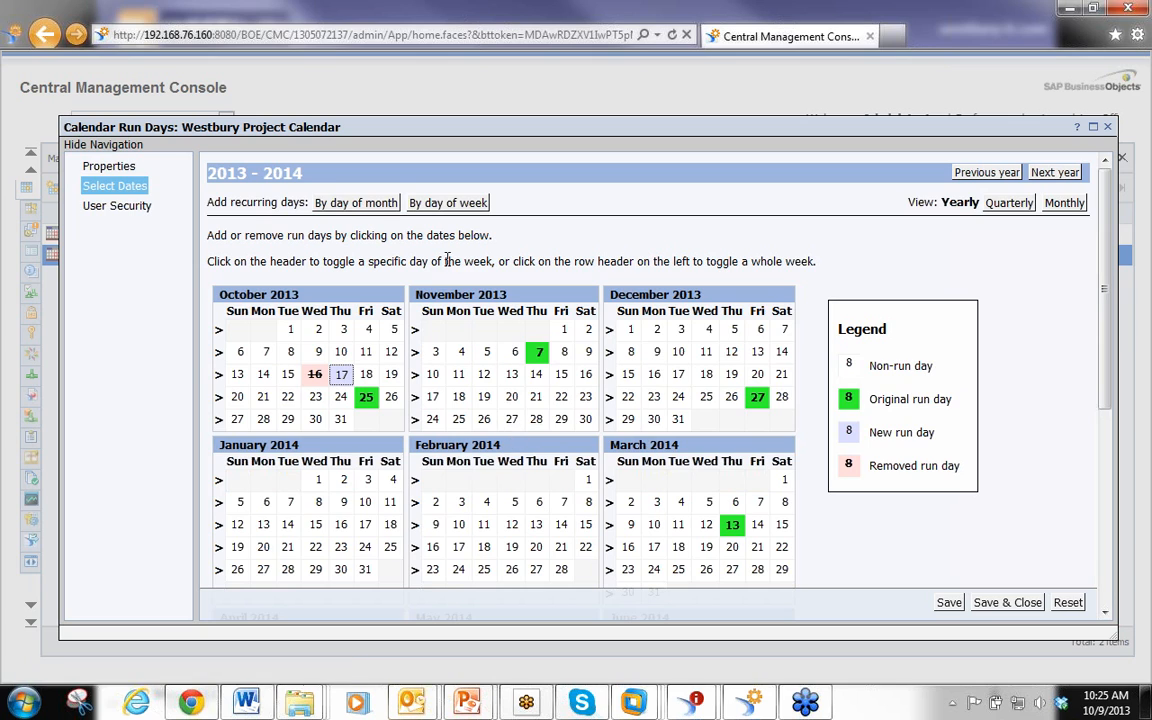
# Discard those changes, switch to recurring days by day of month, and mark days 2, 17 and 13
pyautogui.click(320, 201)
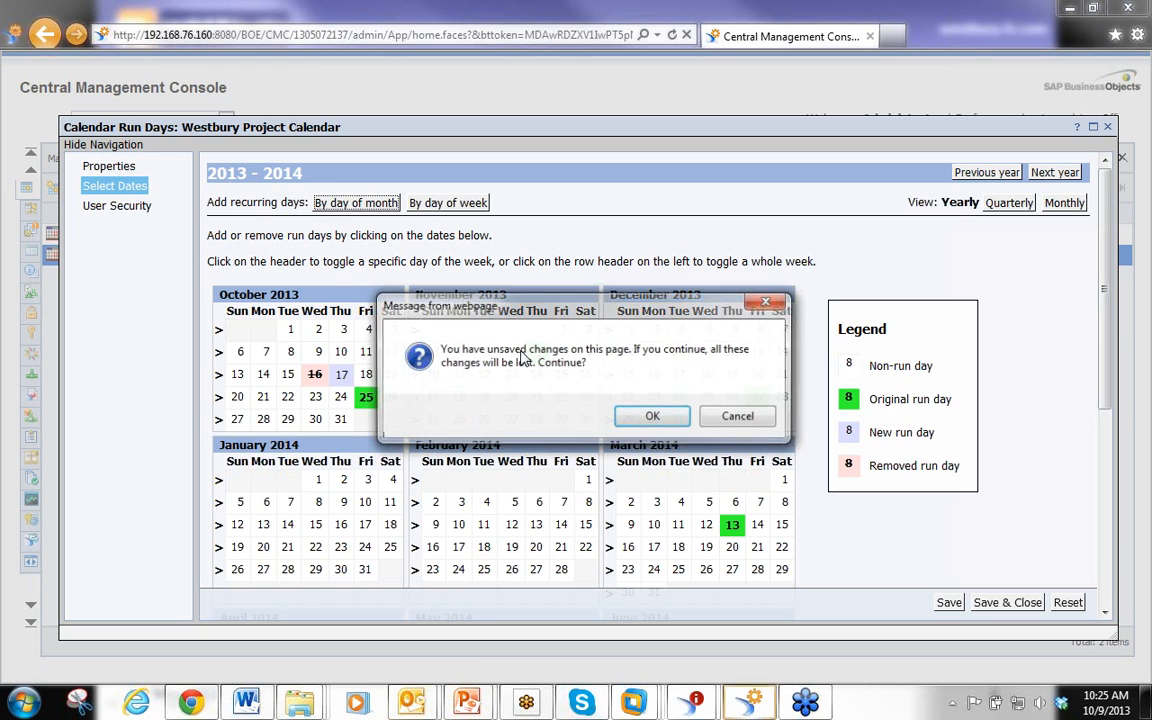
pyautogui.click(653, 417)
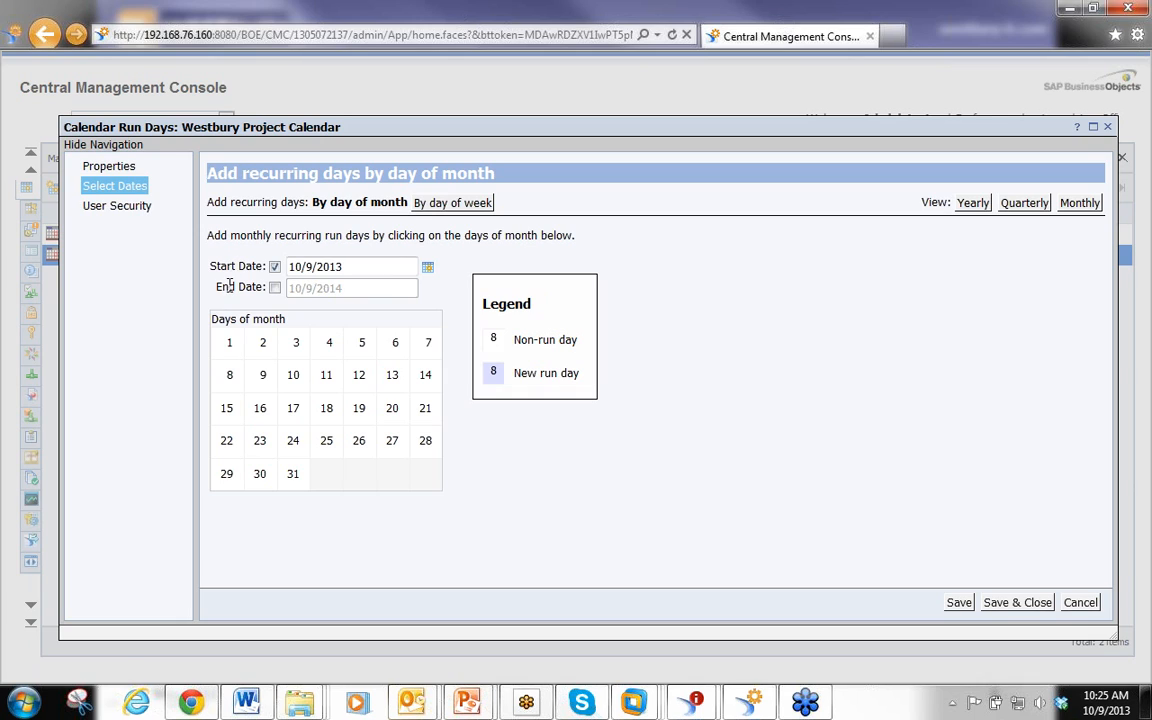
pyautogui.click(264, 352)
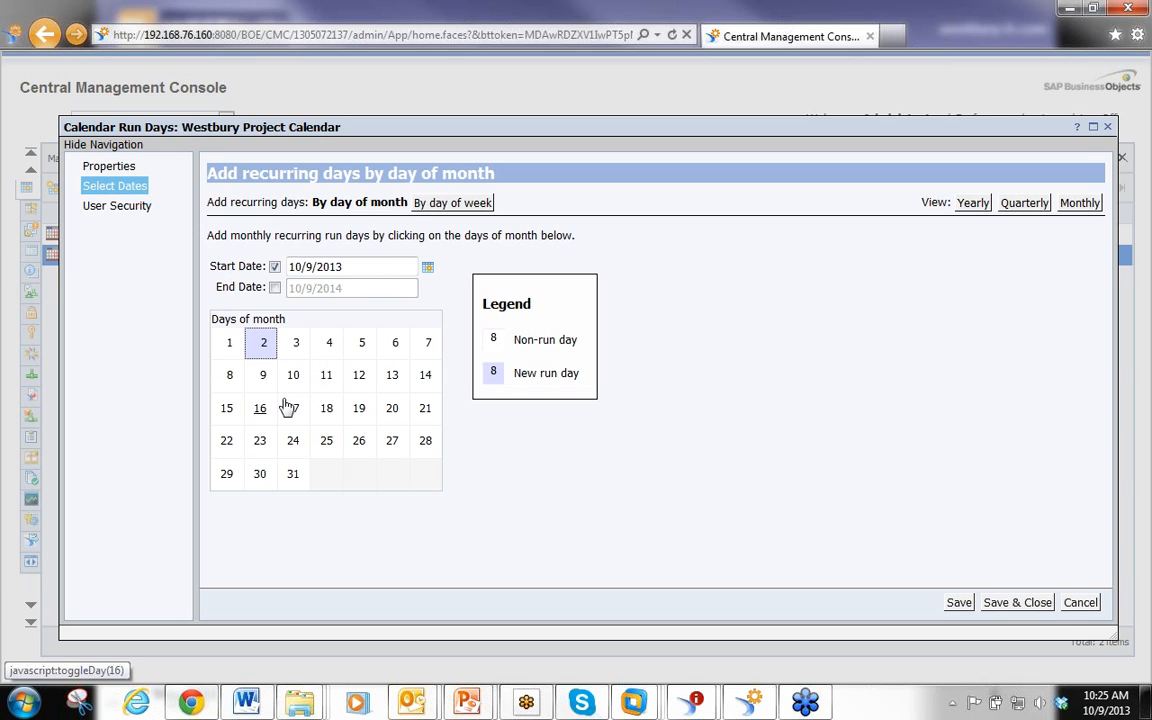
pyautogui.click(293, 408)
pyautogui.click(395, 378)
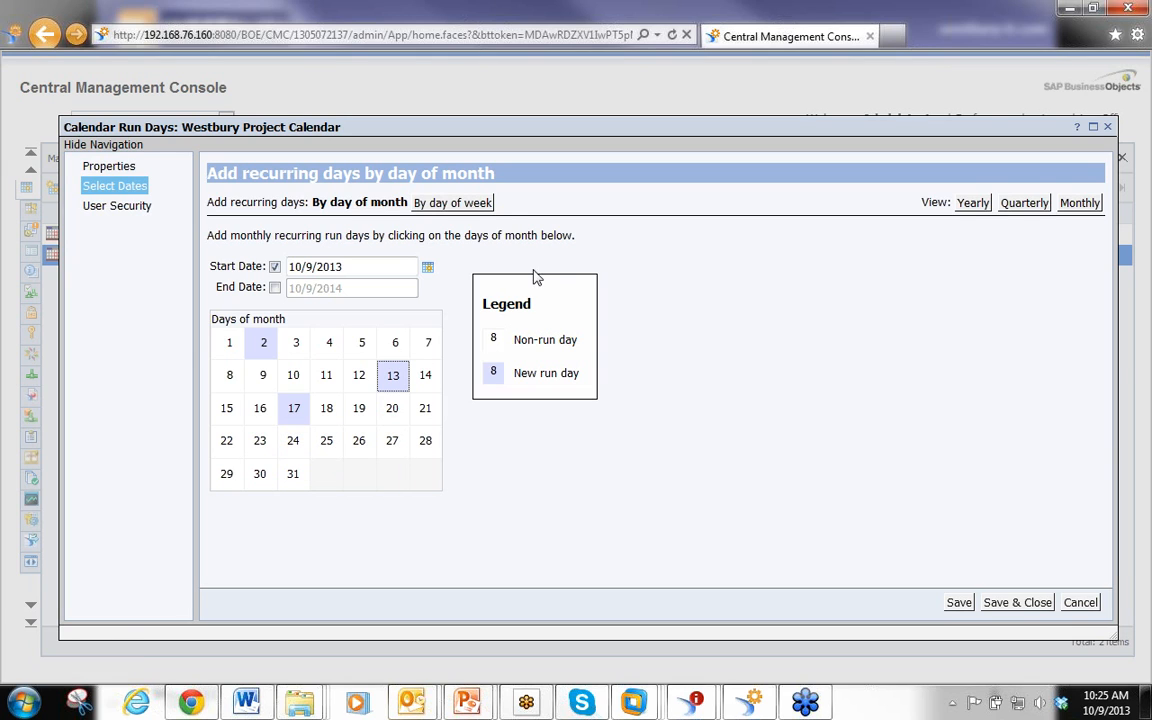
# Discard again, switch to recurring days by day of week, mark First Sunday, Wednesday, Thursday, Second Monday and Third Thursday, then cancel
pyautogui.click(478, 204)
pyautogui.click(651, 415)
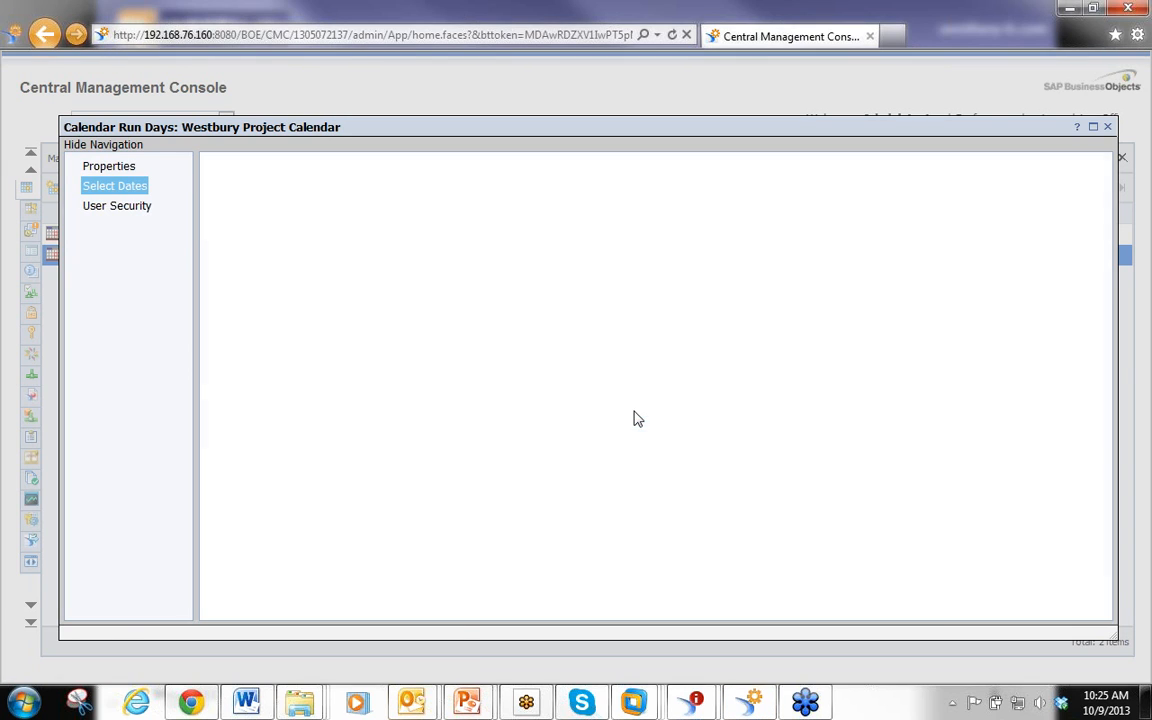
pyautogui.click(261, 388)
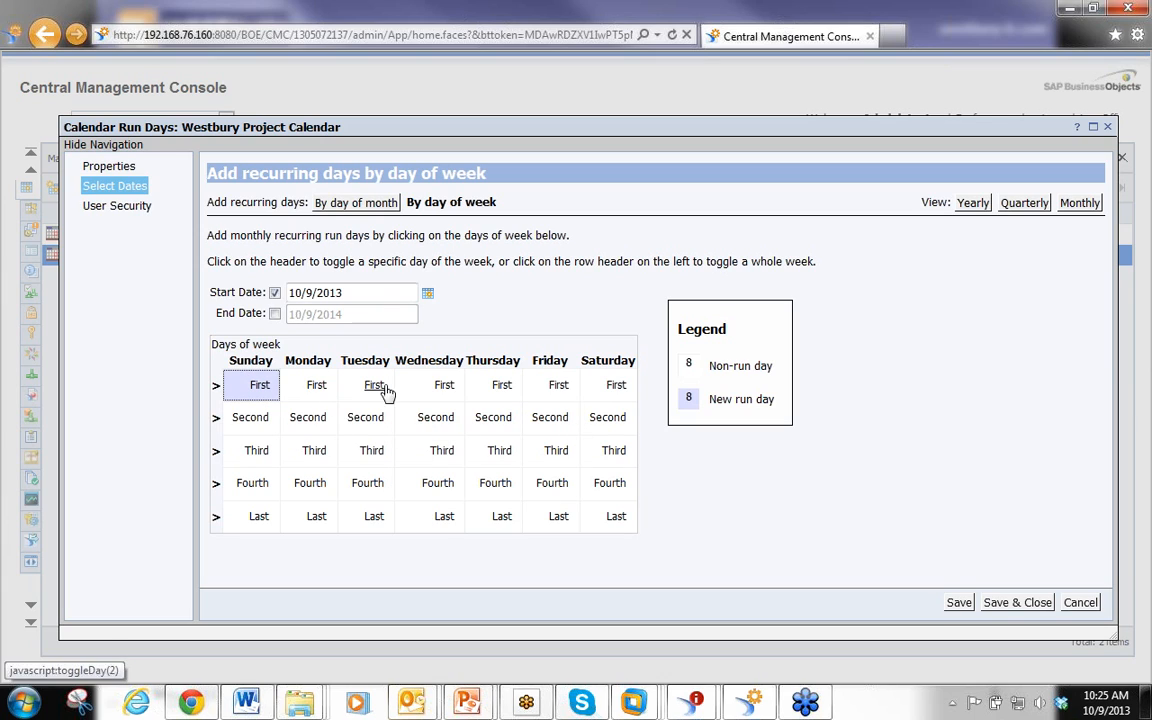
pyautogui.click(440, 386)
pyautogui.click(508, 387)
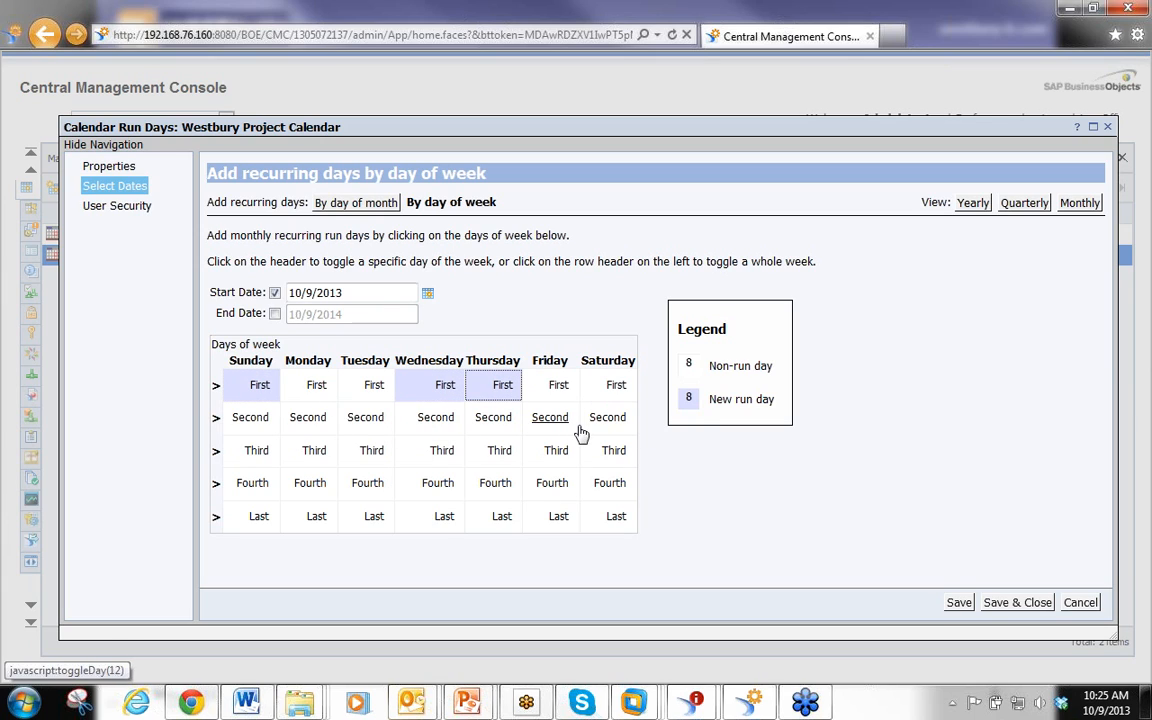
pyautogui.click(312, 425)
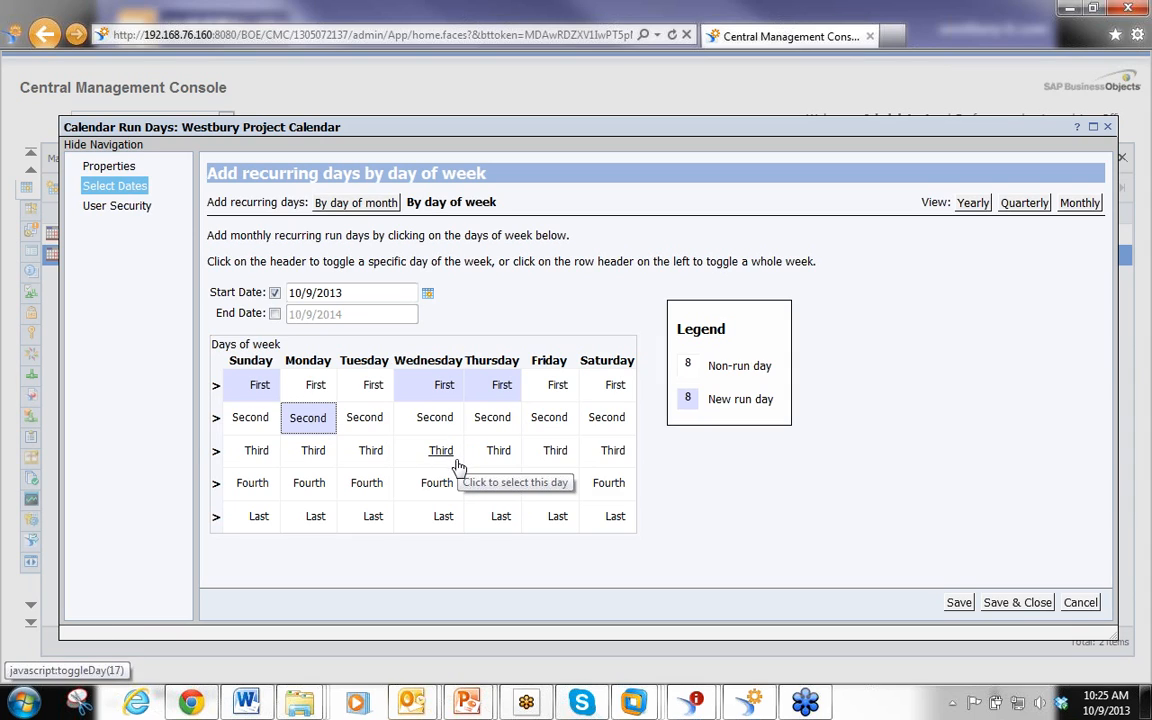
pyautogui.click(497, 450)
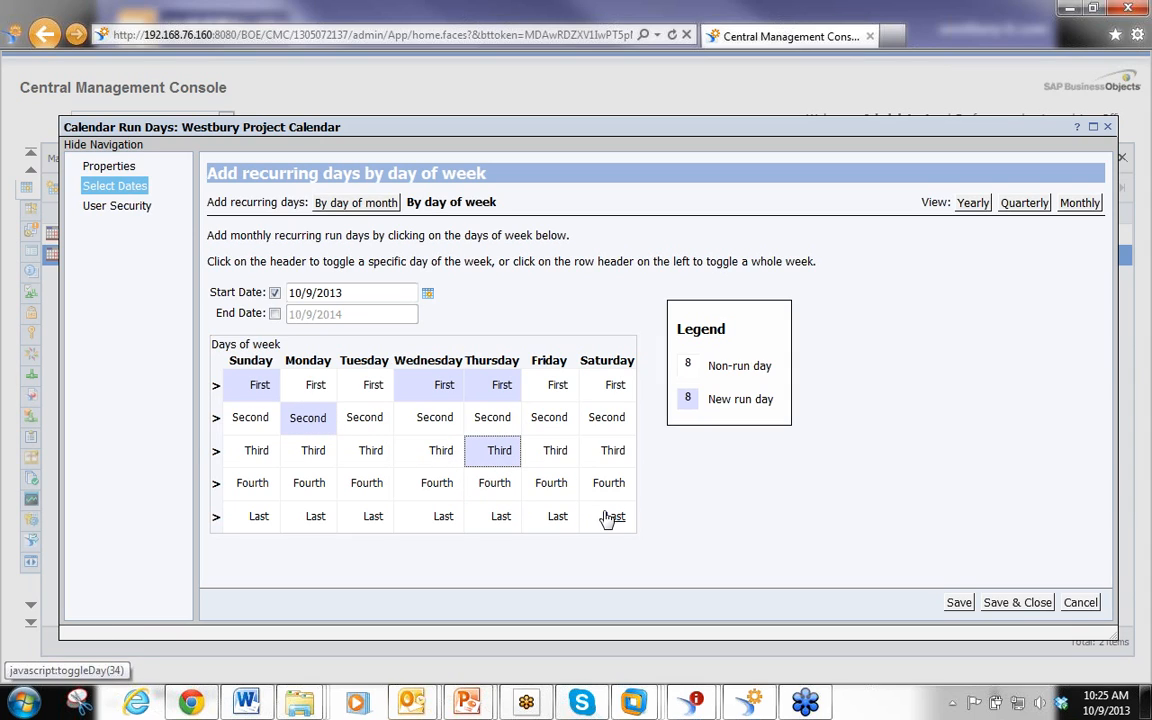
pyautogui.click(1078, 603)
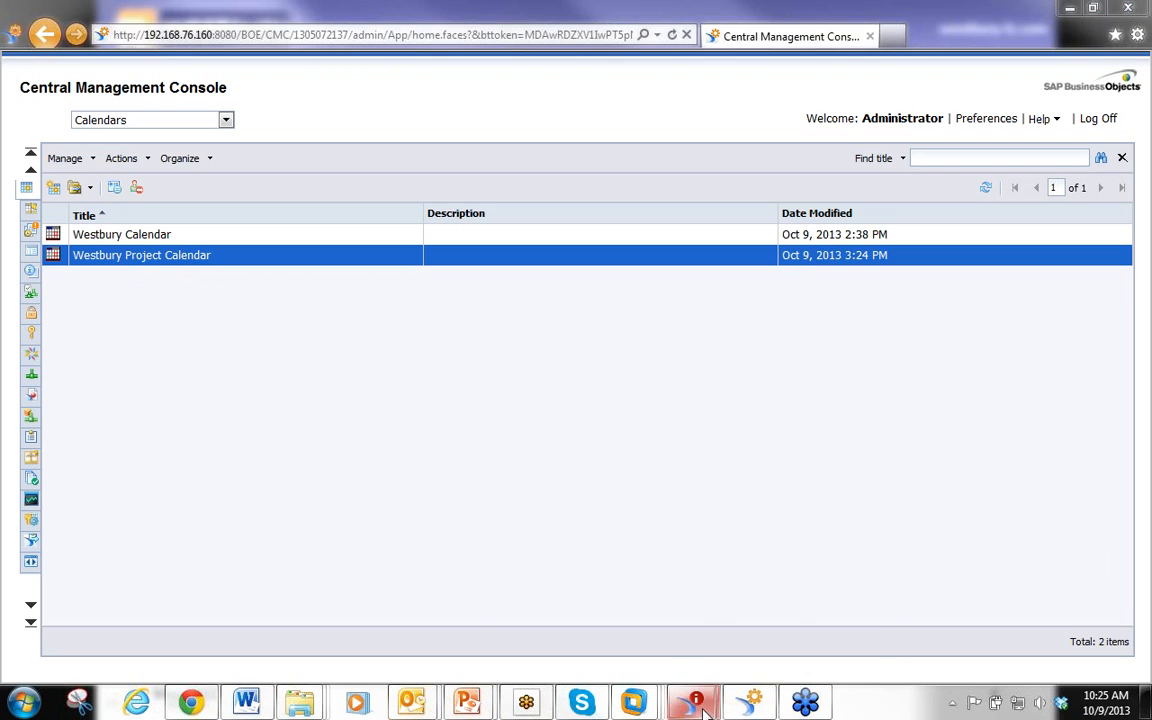
# Return to the report's schedule dialog and review its Open Date prompt values in the prompts editor, then close it
pyautogui.moveTo(697, 705)
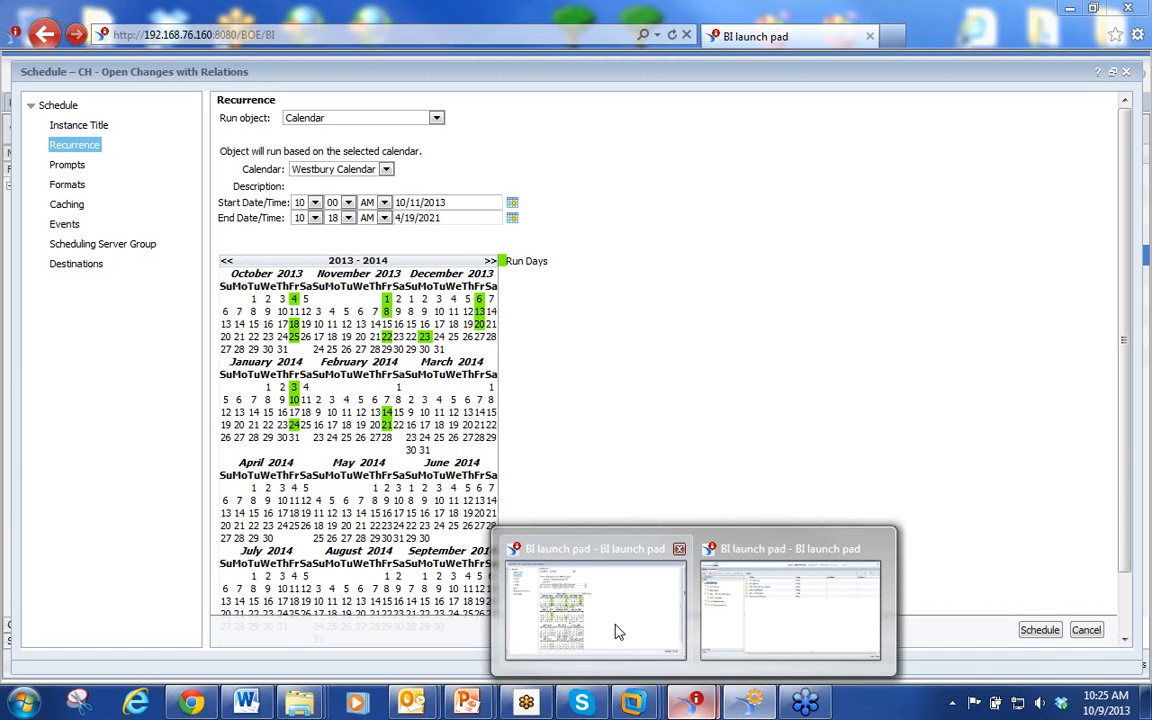
pyautogui.click(617, 630)
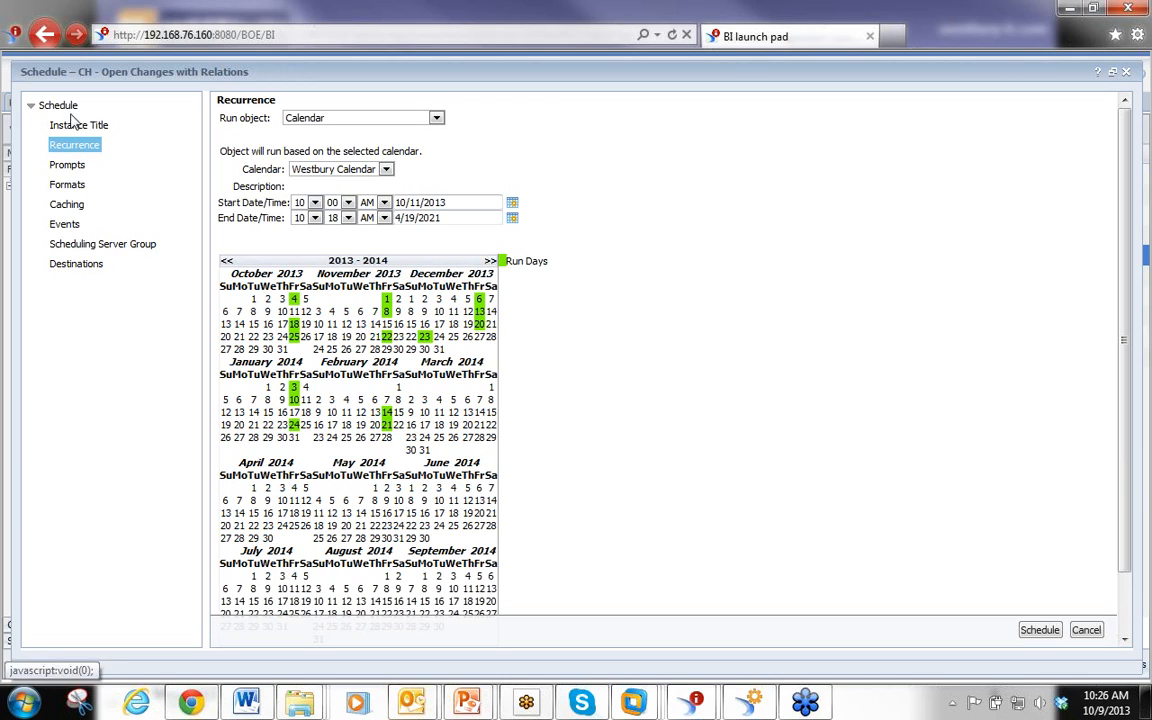
pyautogui.click(68, 166)
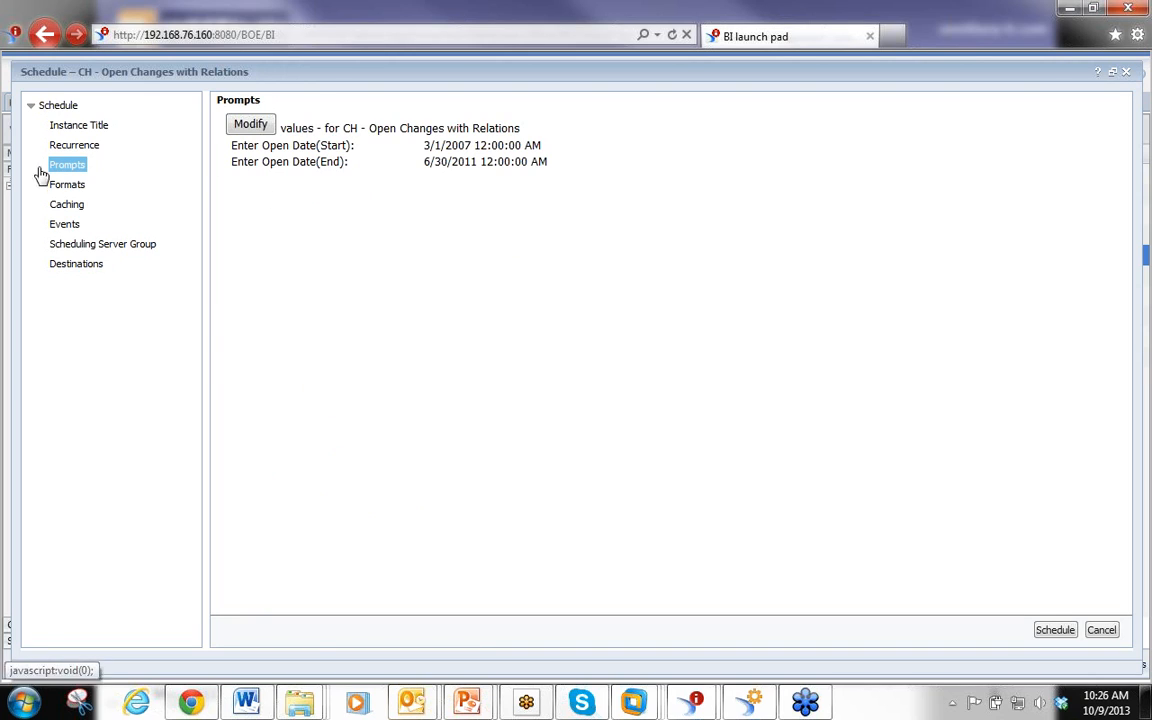
pyautogui.click(252, 125)
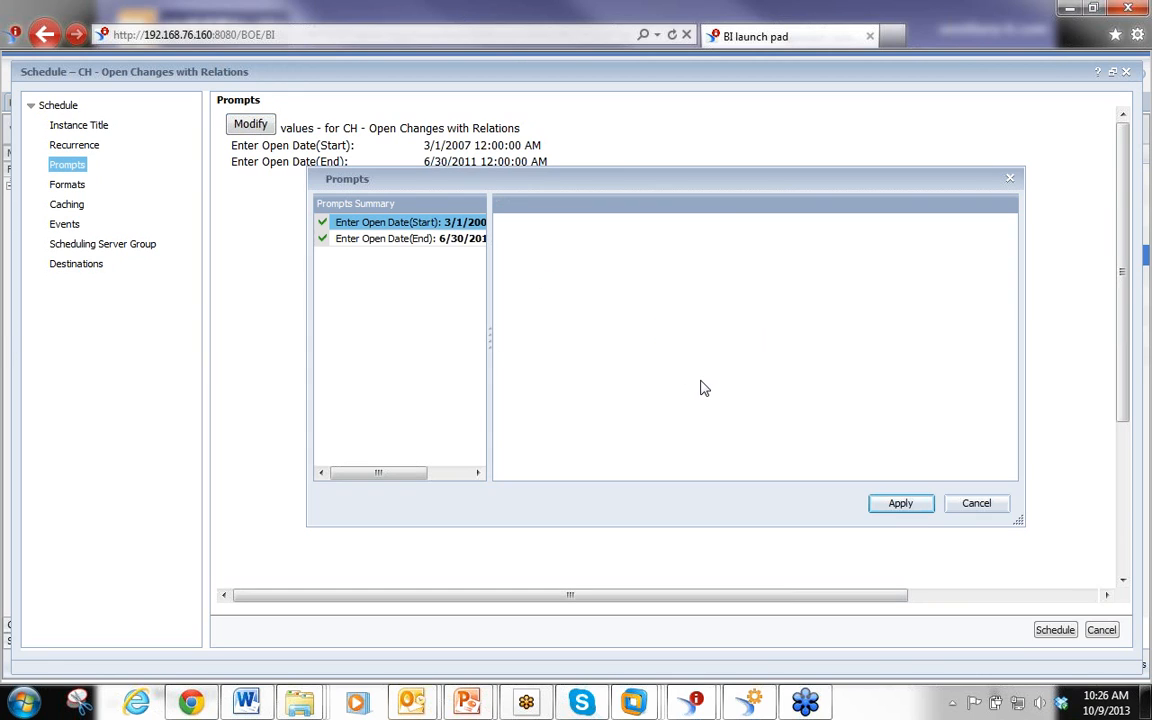
pyautogui.moveTo(415, 182); pyautogui.dragTo(387, 250)
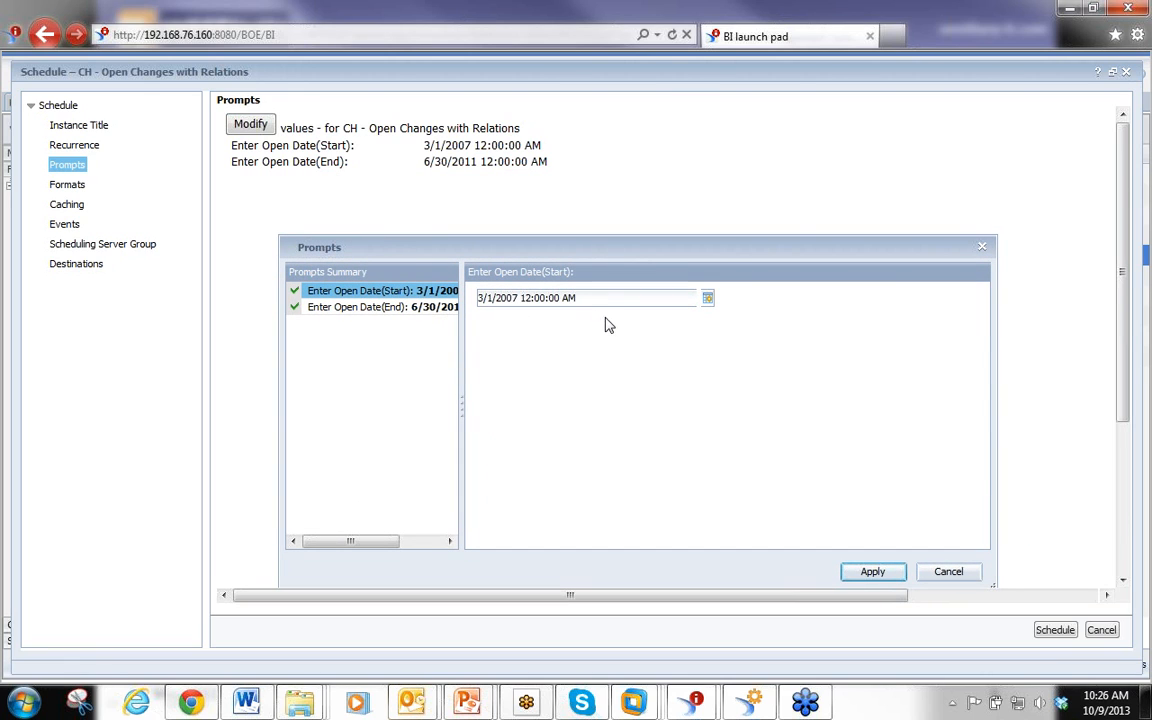
pyautogui.moveTo(461, 401); pyautogui.dragTo(566, 399)
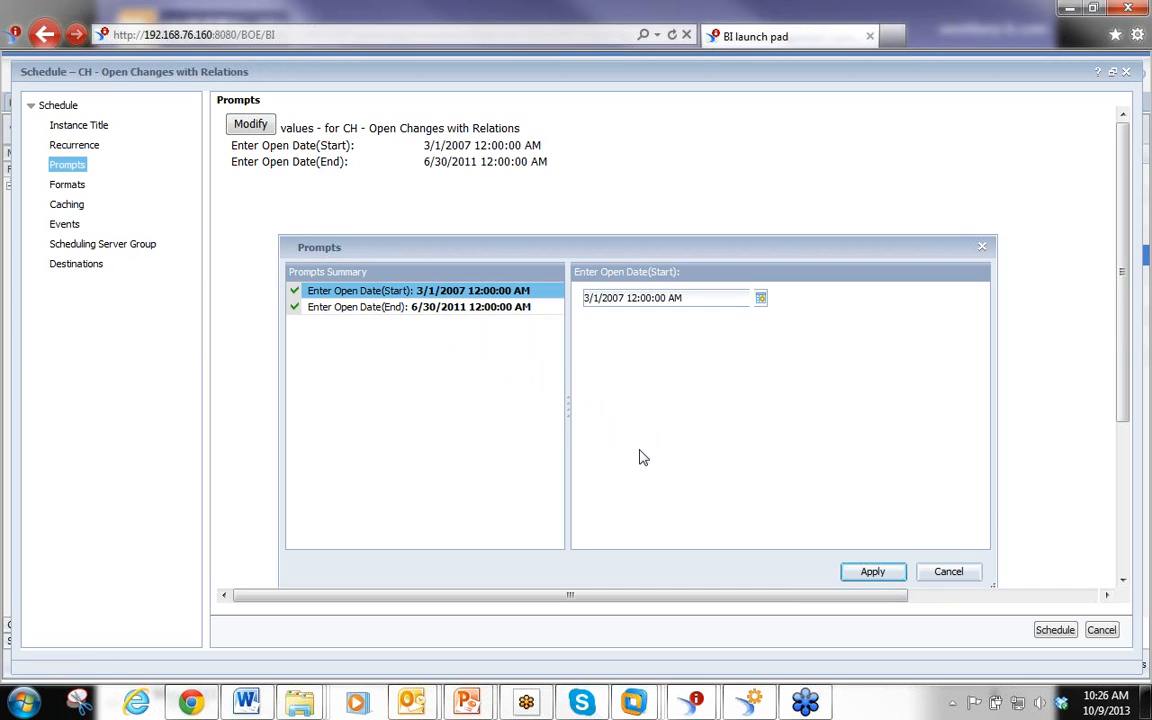
pyautogui.click(945, 579)
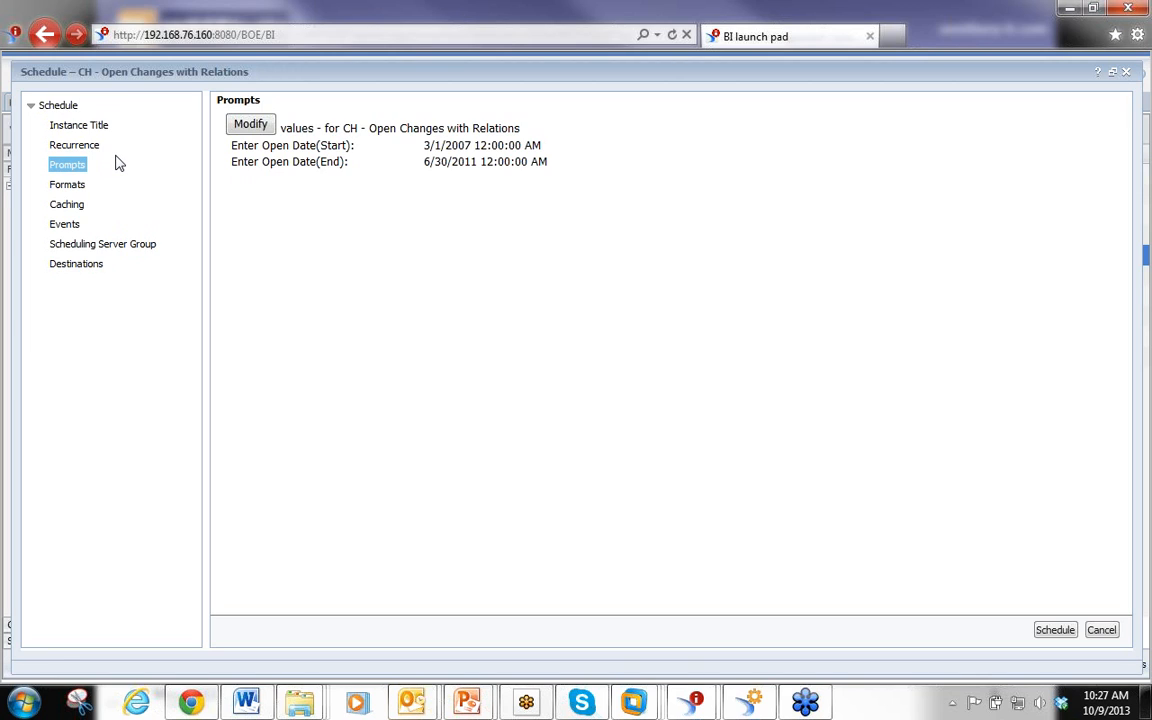
# Set the schedule's output format to Adobe Acrobat
pyautogui.click(70, 186)
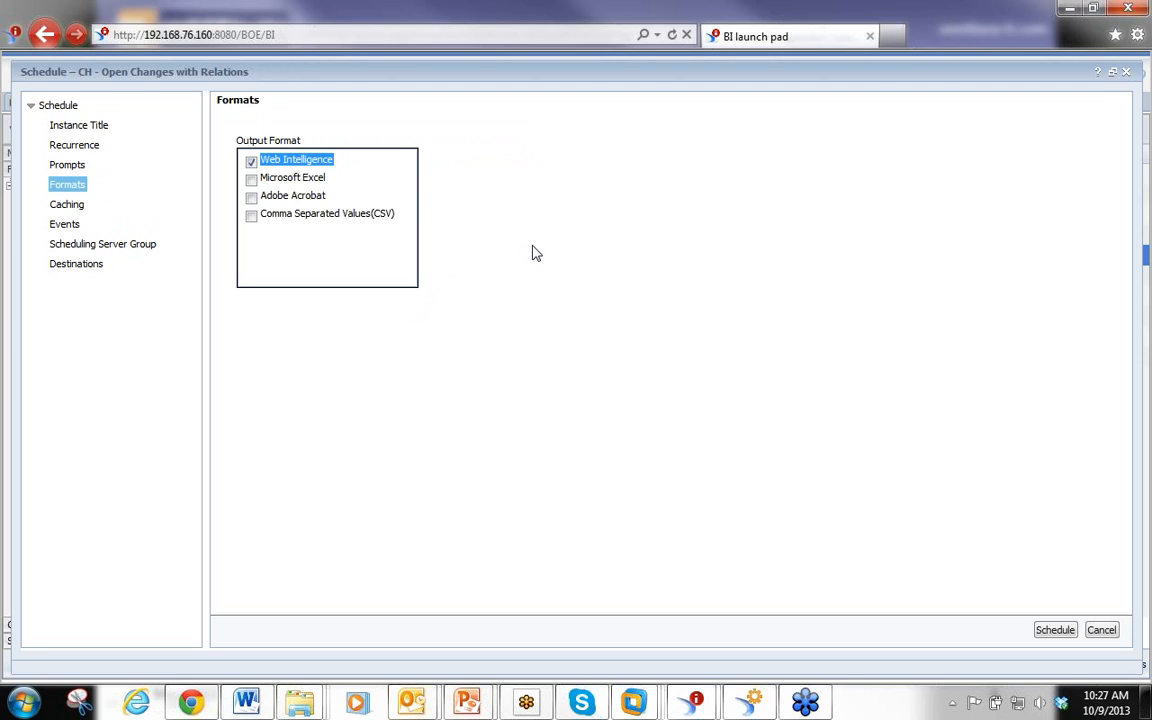
pyautogui.click(251, 179)
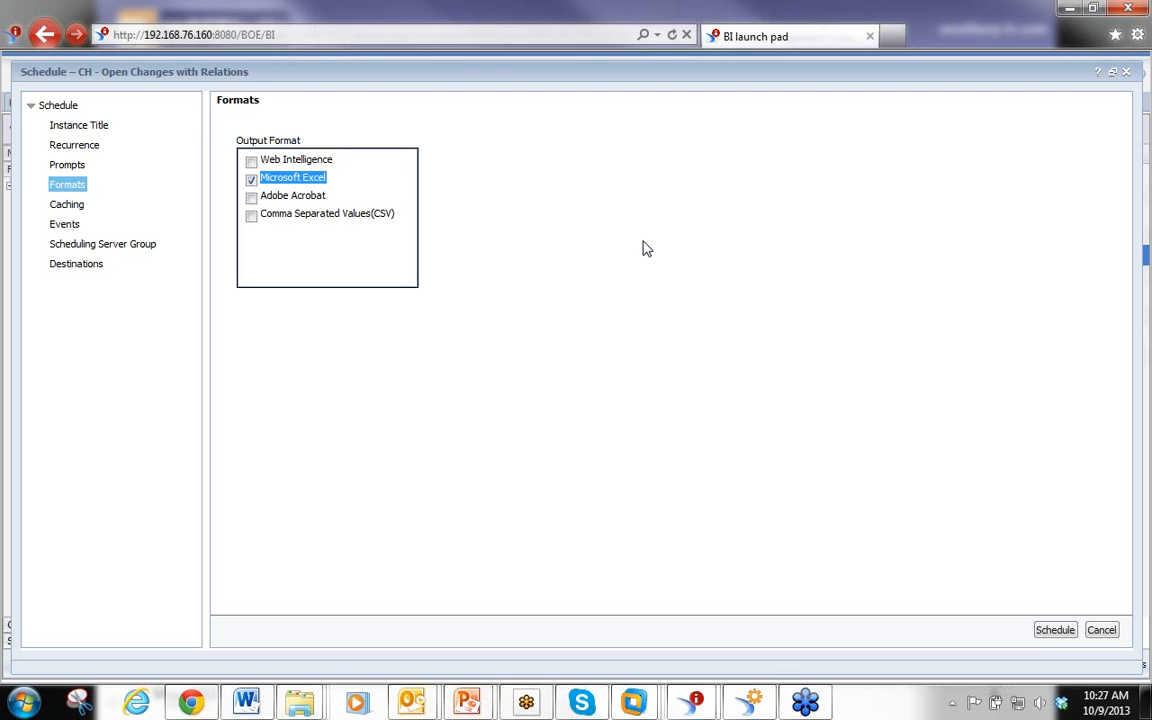
pyautogui.click(251, 196)
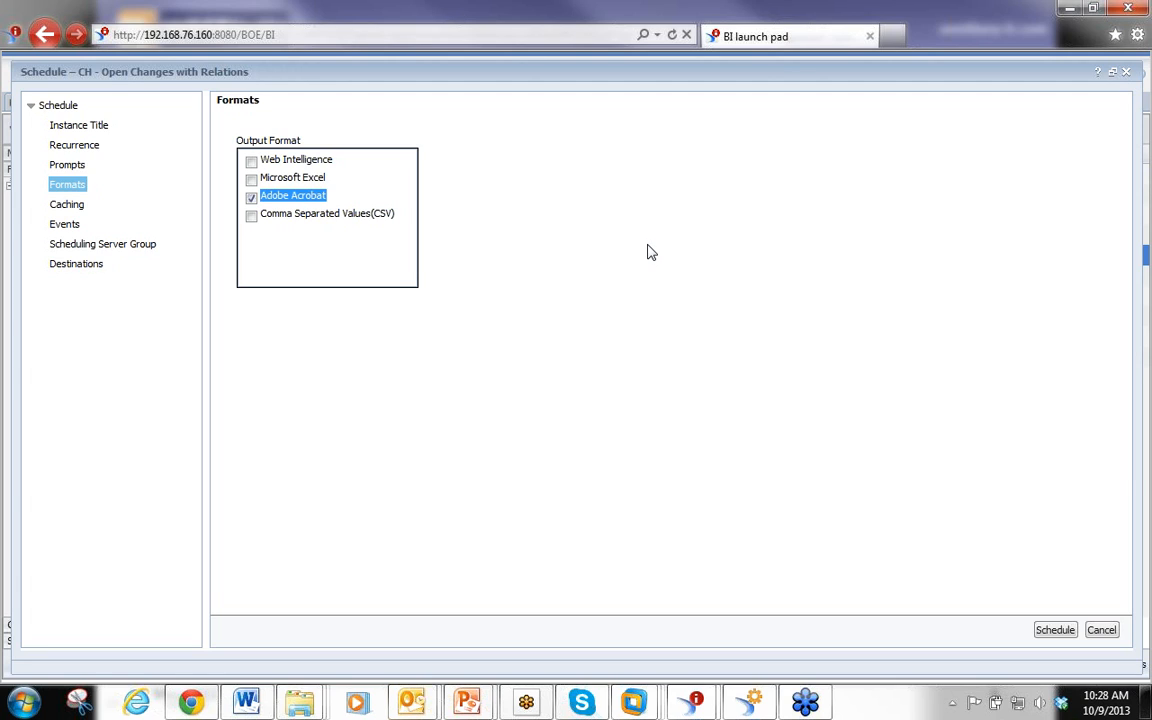
pyautogui.click(252, 218)
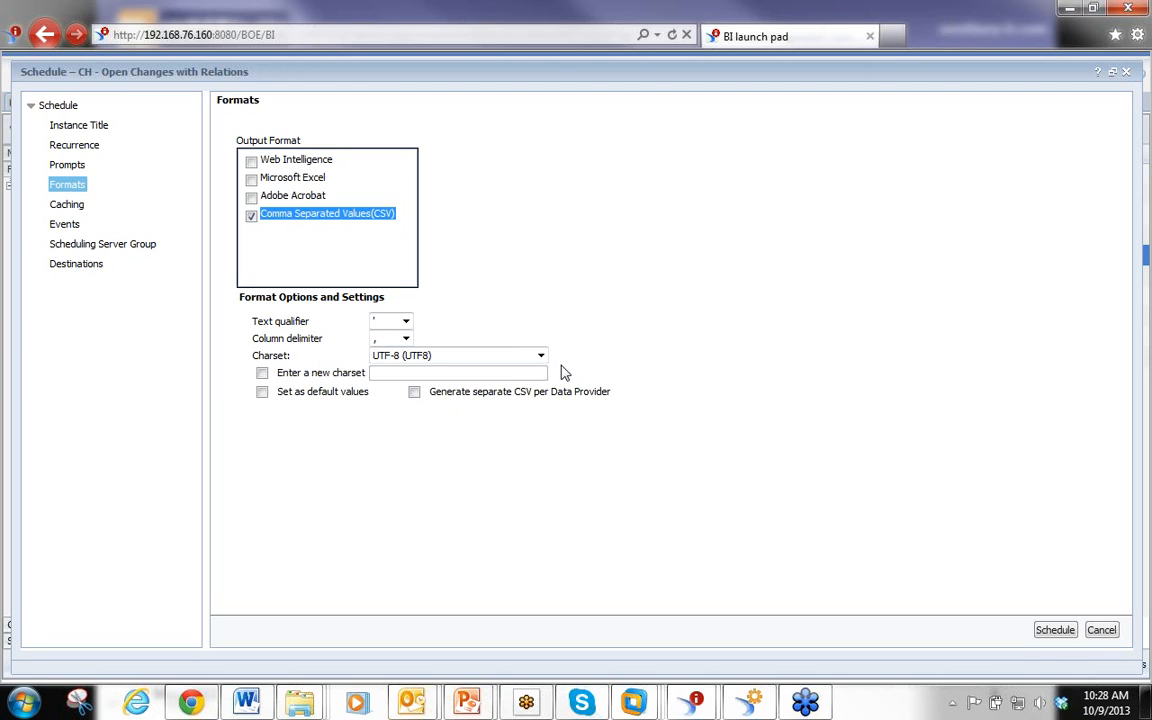
pyautogui.click(251, 197)
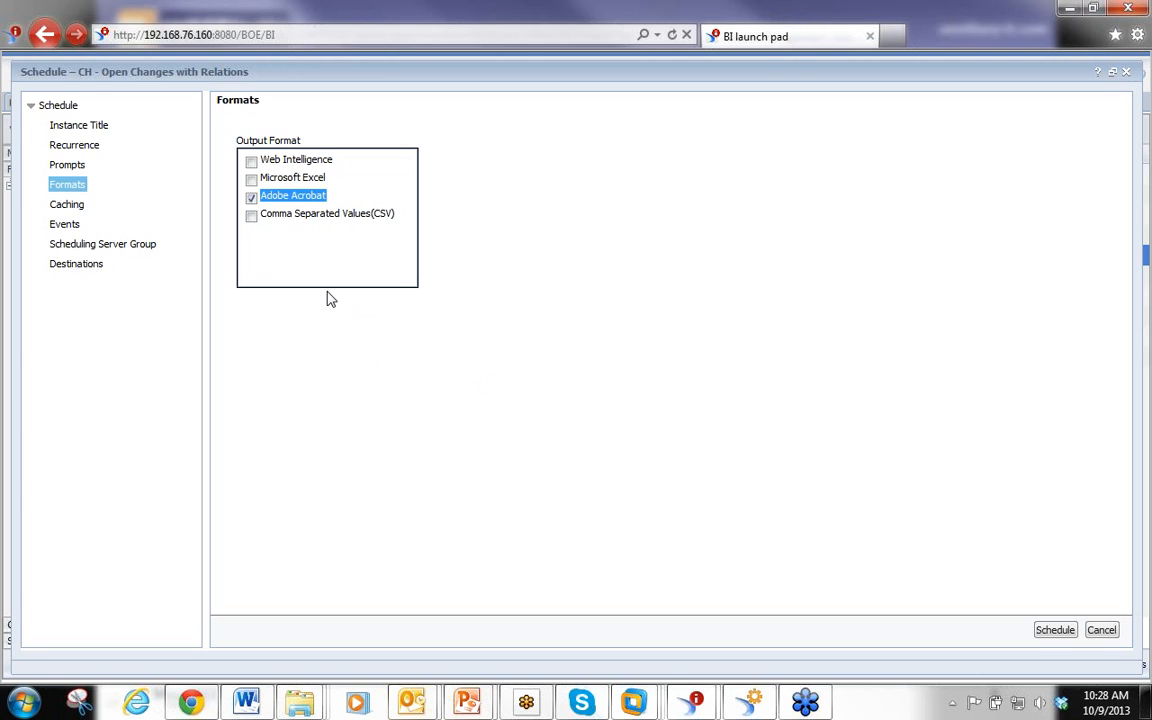
# Enable cache pre-loading for Microsoft Excel, Standard HTML and Adobe Acrobat formats
pyautogui.click(72, 206)
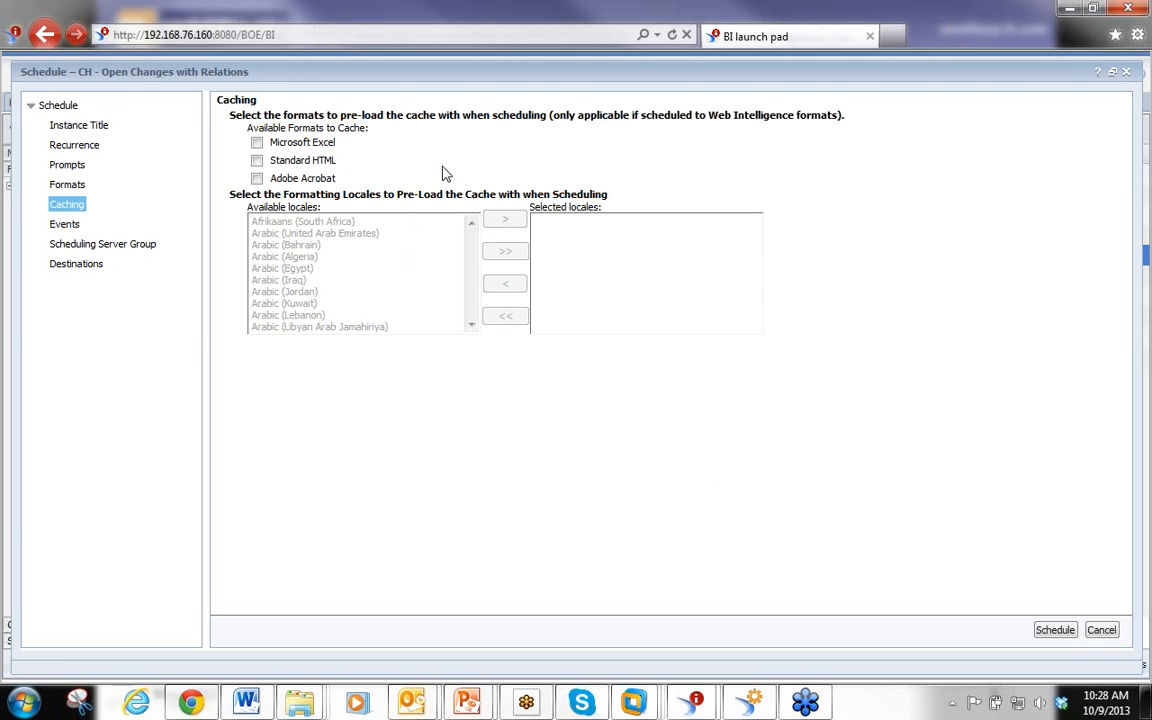
pyautogui.click(257, 142)
pyautogui.click(257, 160)
pyautogui.click(257, 178)
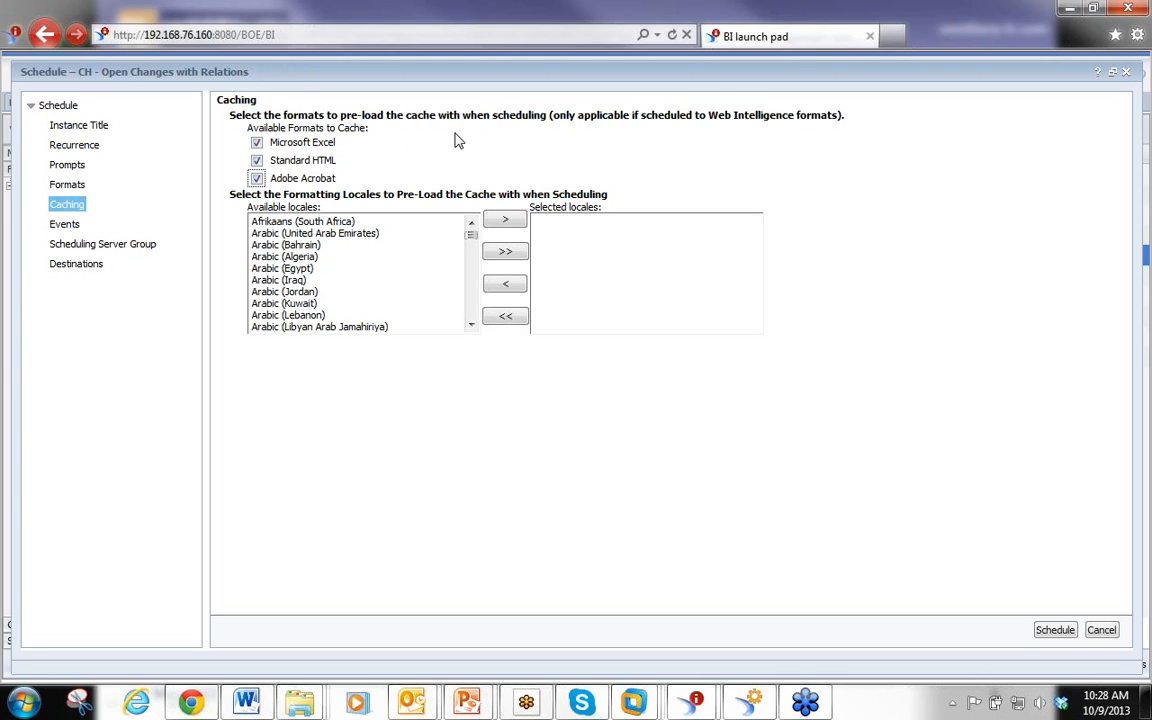
# Open the Events section of the schedule dialog
pyautogui.click(60, 224)
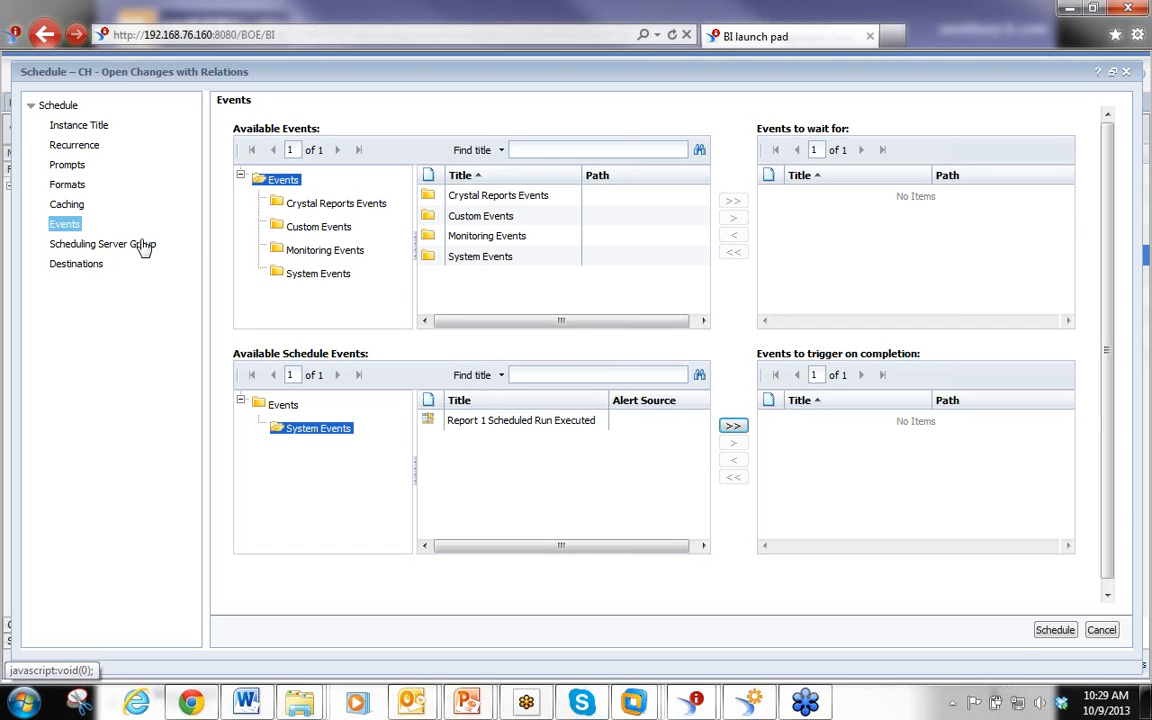
pyautogui.click(68, 229)
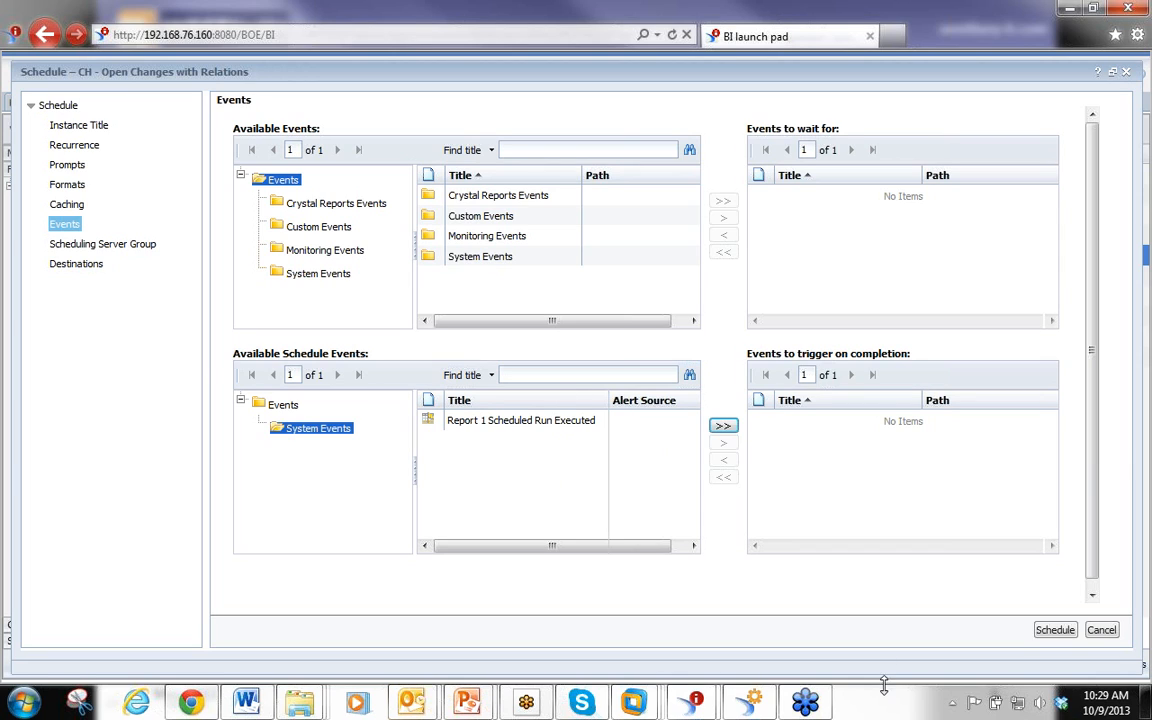
# Switch to the Central Management Console, open the Events area and browse the Monitoring Events folder
pyautogui.moveTo(752, 705)
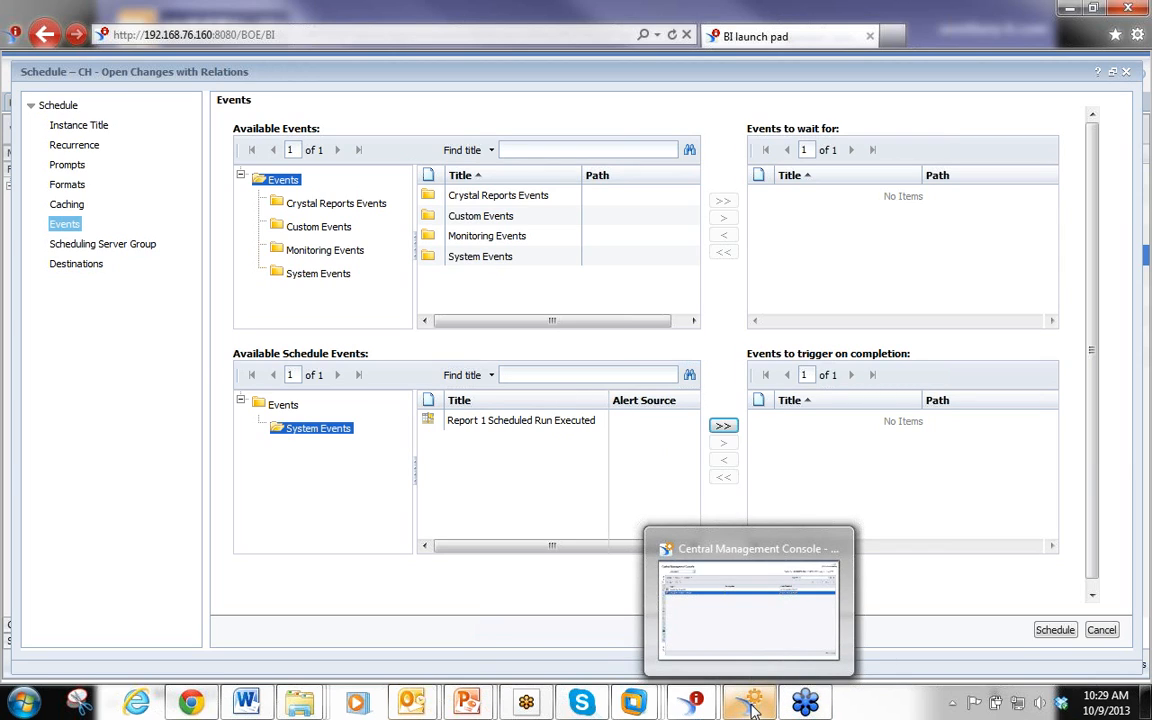
pyautogui.click(752, 705)
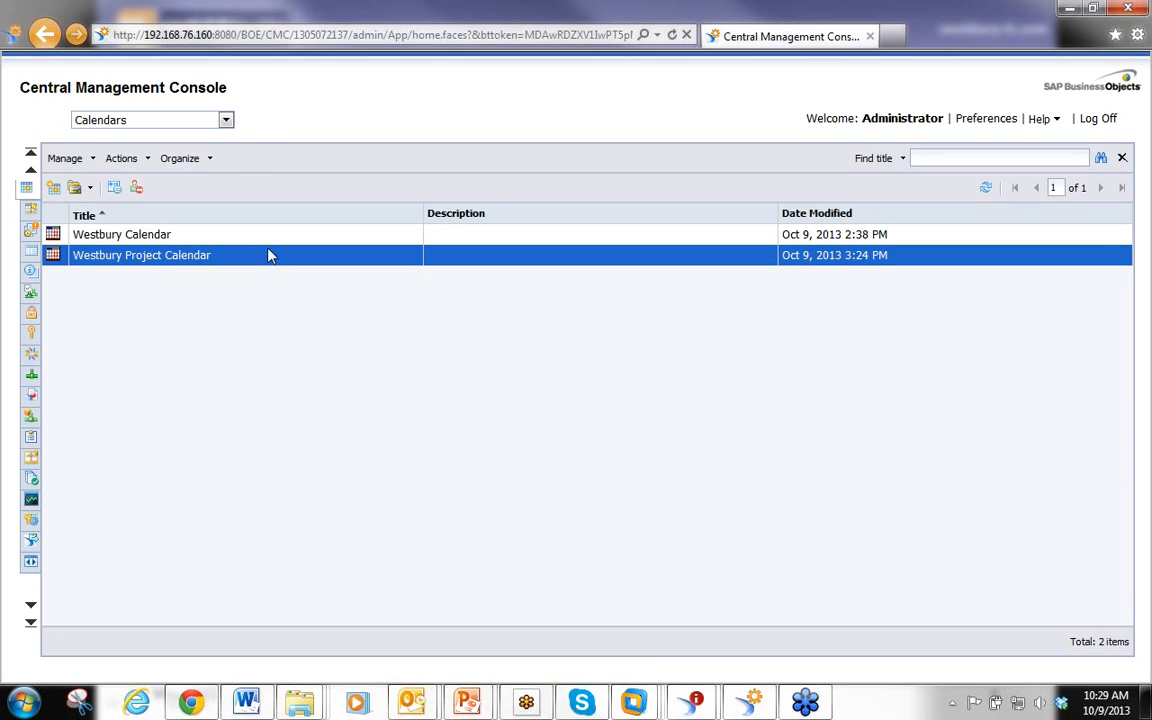
pyautogui.click(226, 120)
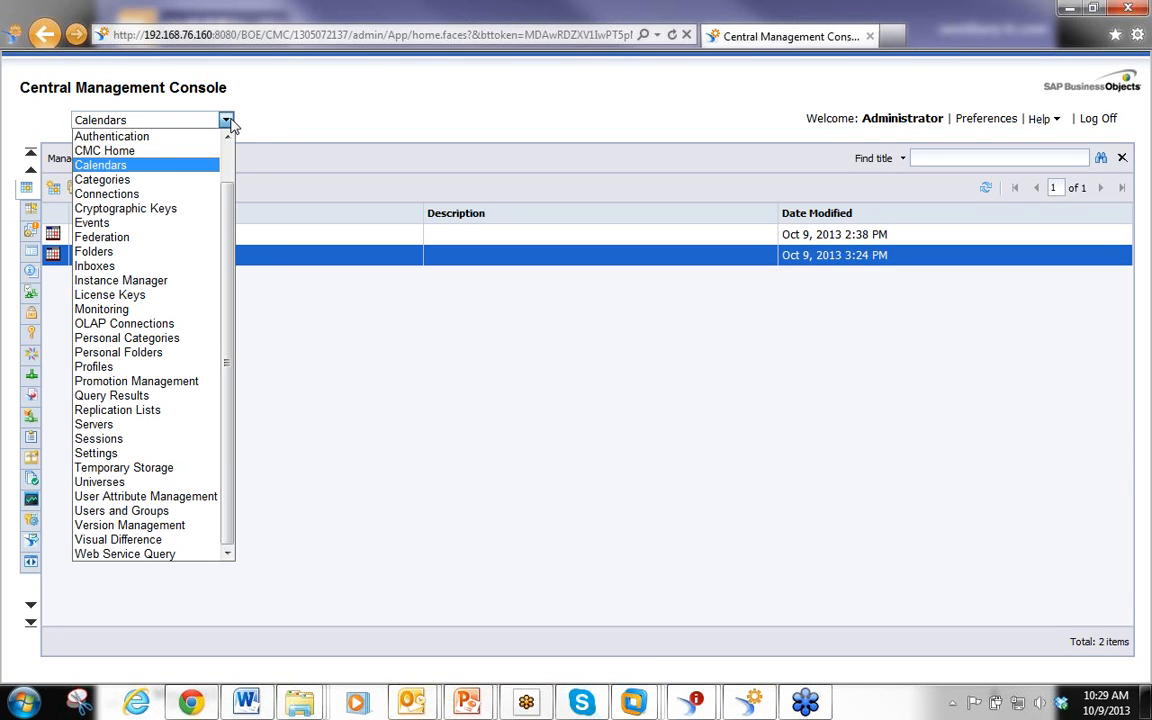
pyautogui.click(162, 224)
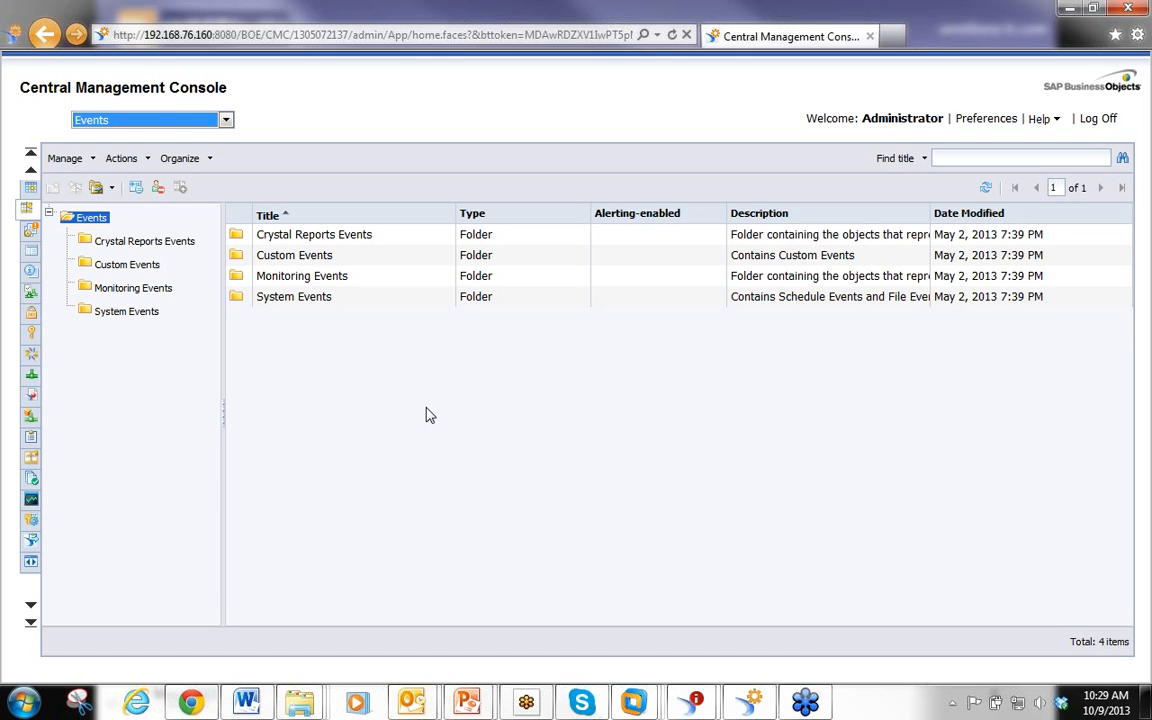
pyautogui.click(146, 288)
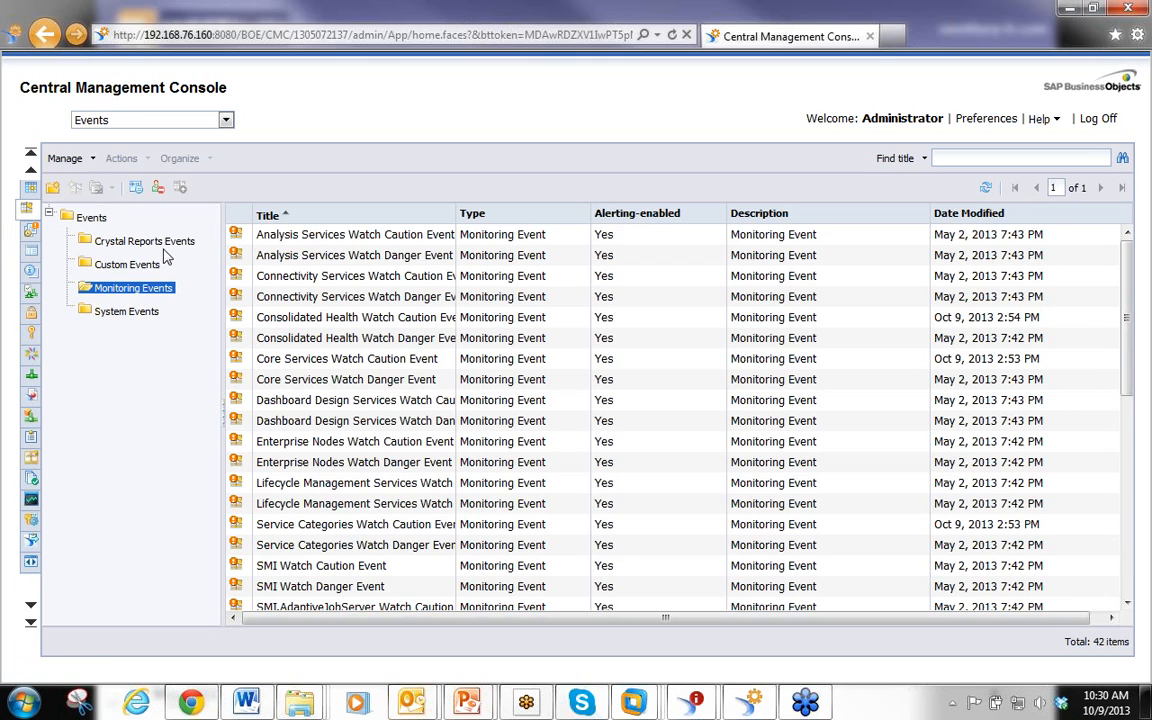
# Inspect the general properties and event settings of the Report 1 Scheduled Run Executed event in System Events
pyautogui.click(133, 312)
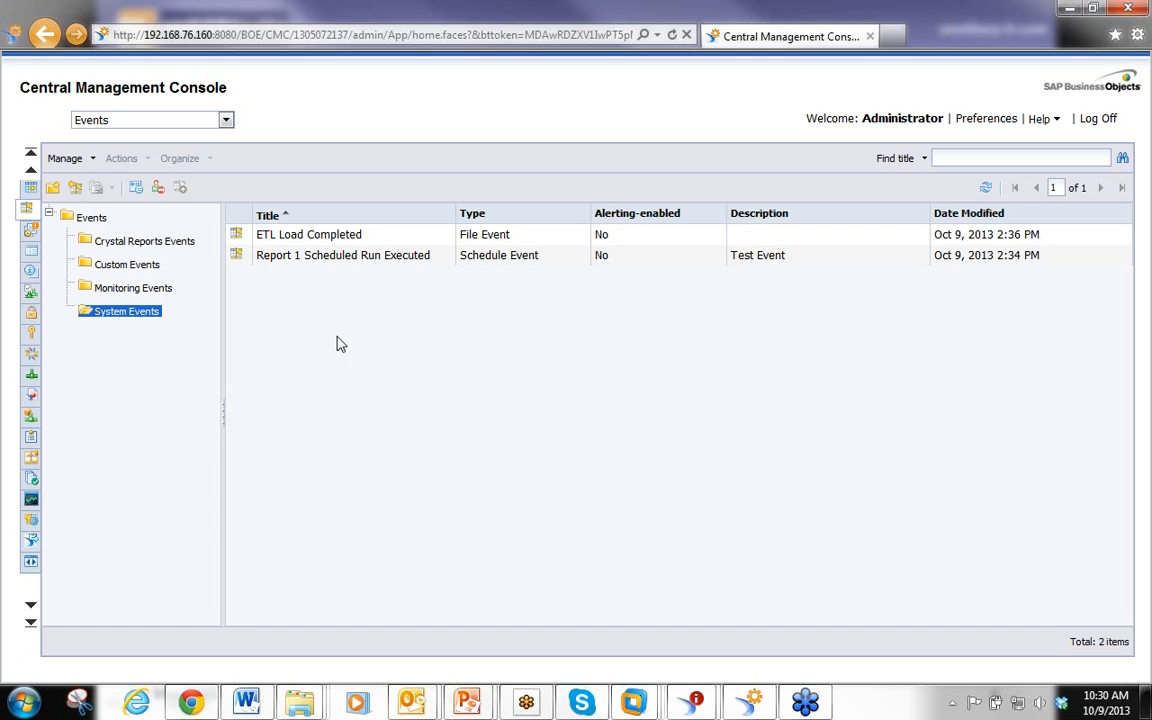
pyautogui.click(309, 257)
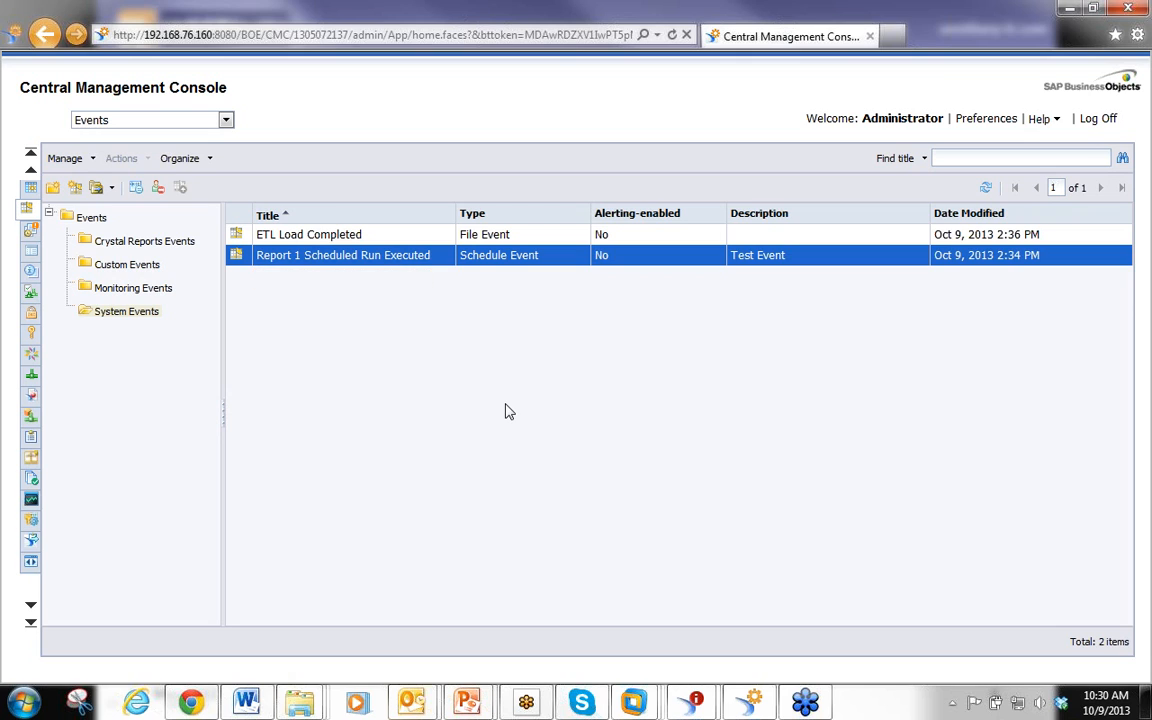
pyautogui.doubleClick(285, 257)
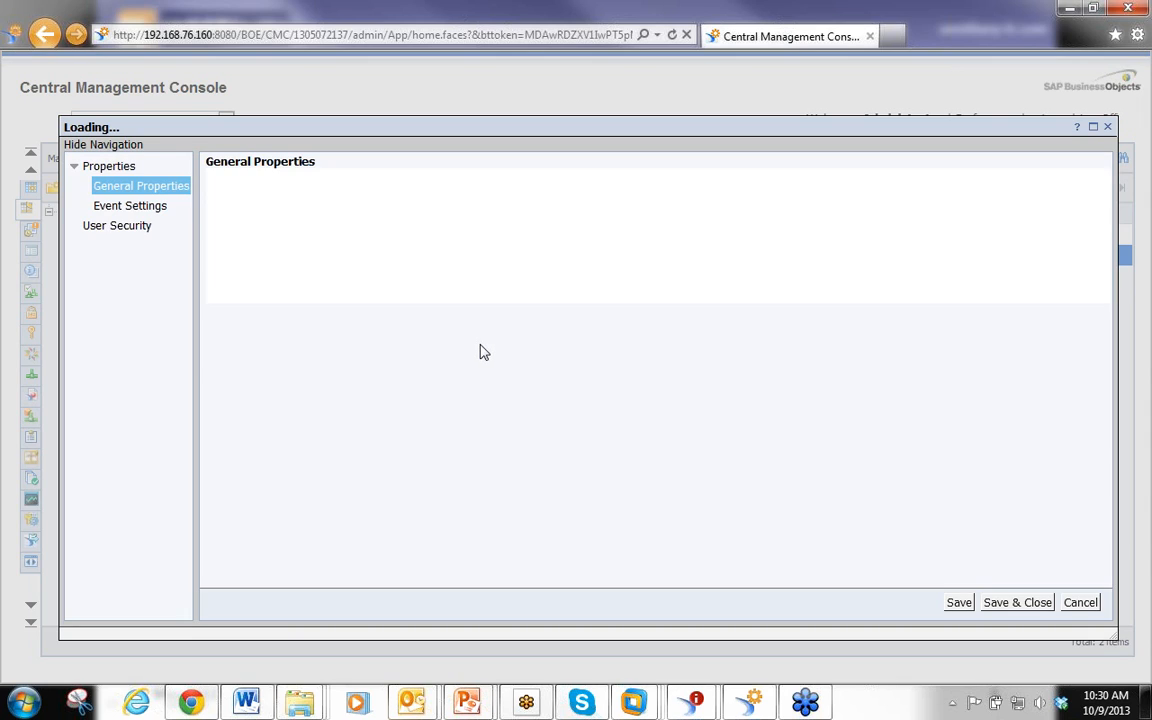
pyautogui.click(145, 205)
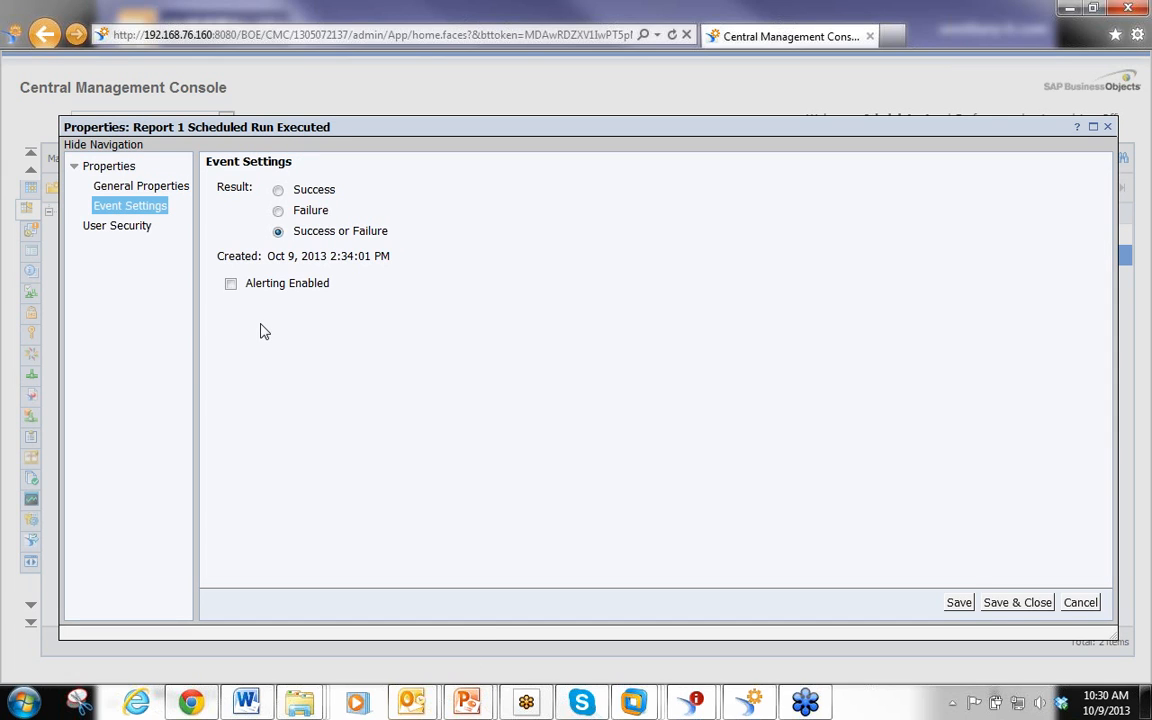
pyautogui.click(148, 187)
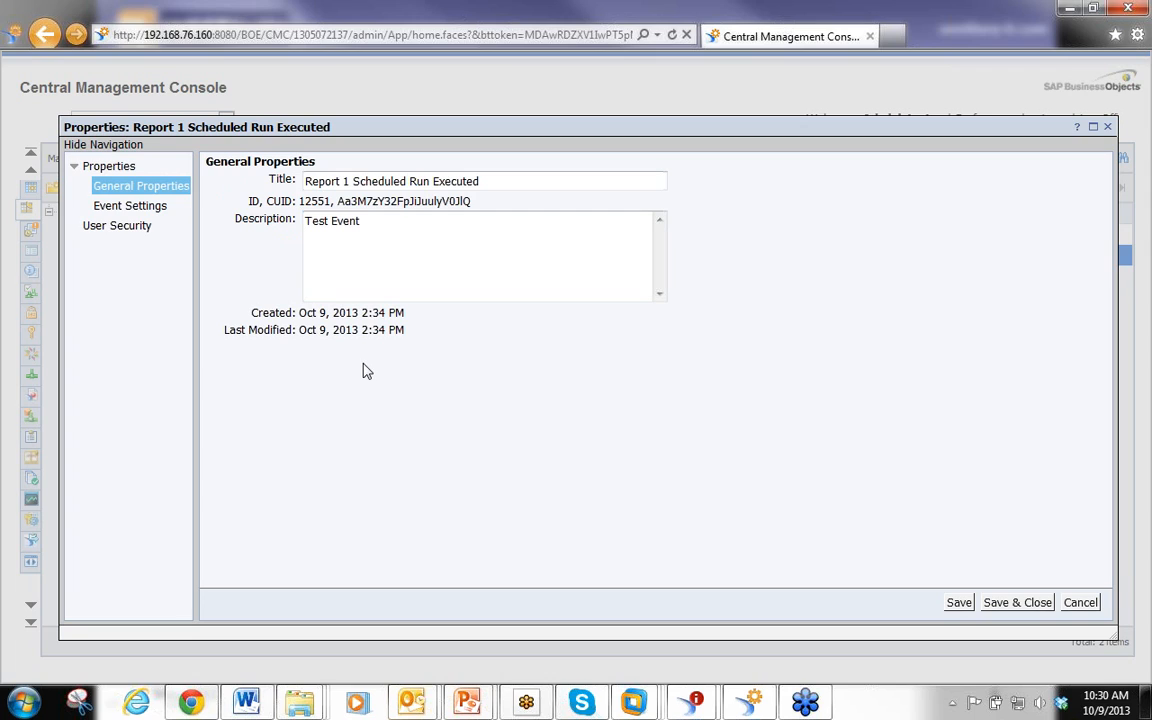
pyautogui.click(390, 236)
pyautogui.click(1080, 603)
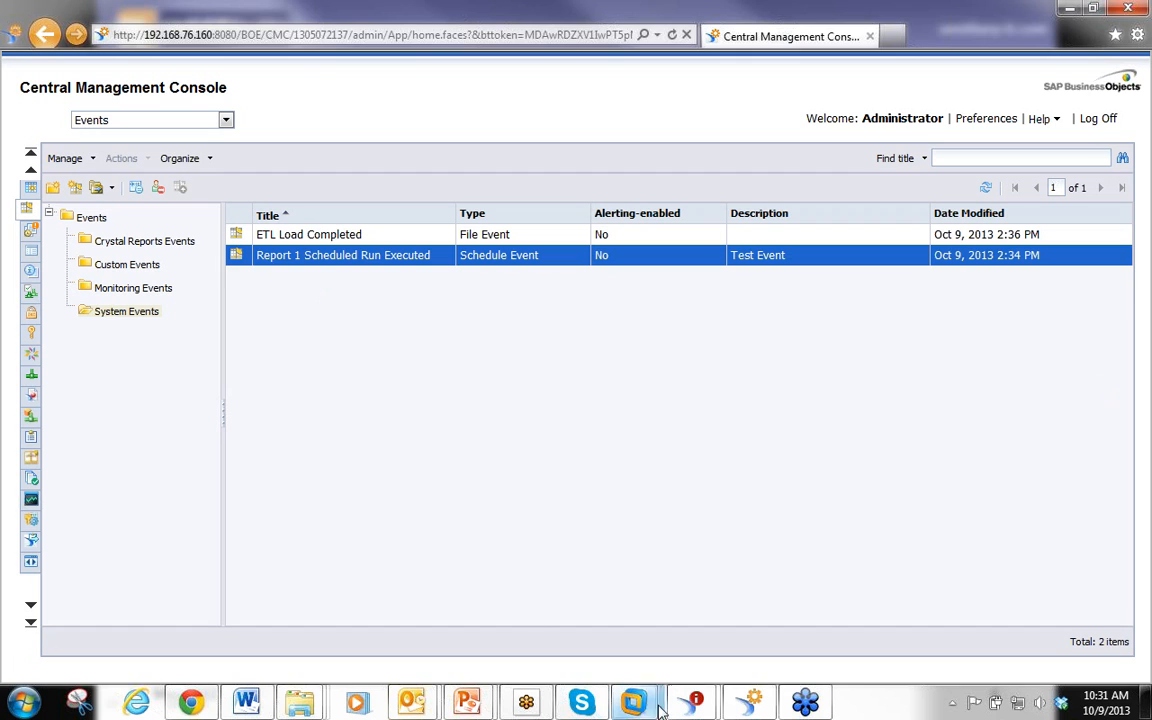
# Create a new Schedule-type event in System Events named test event 1
pyautogui.rightClick(322, 330)
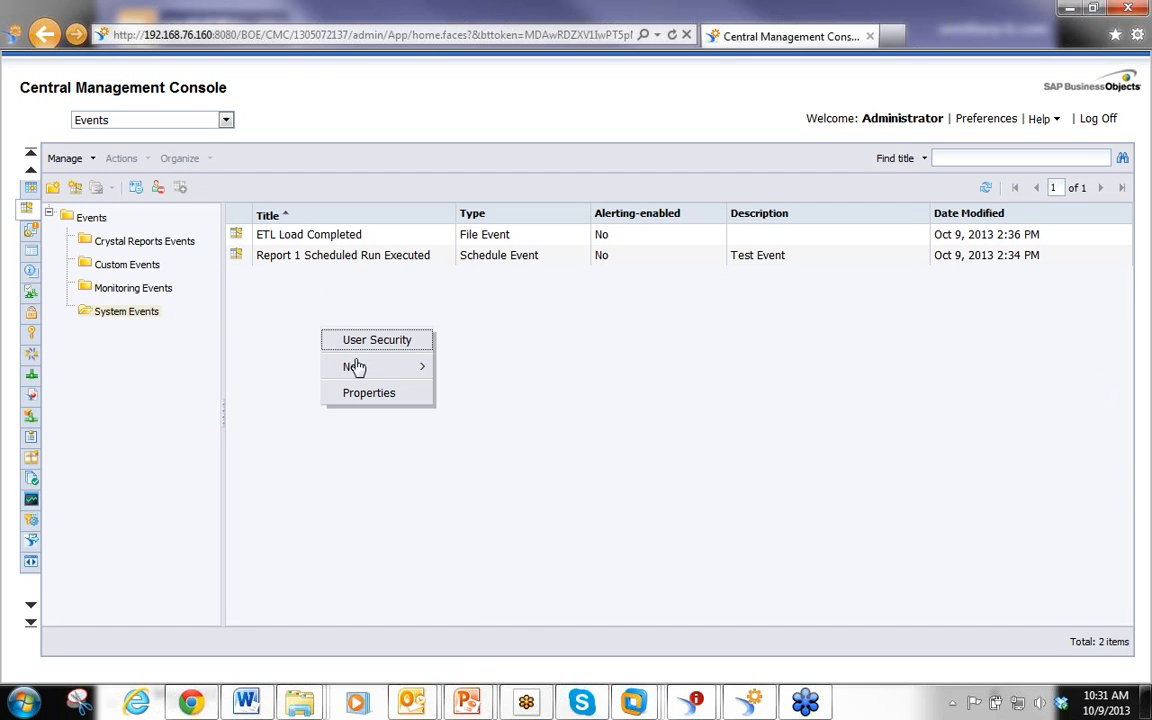
pyautogui.moveTo(354, 369)
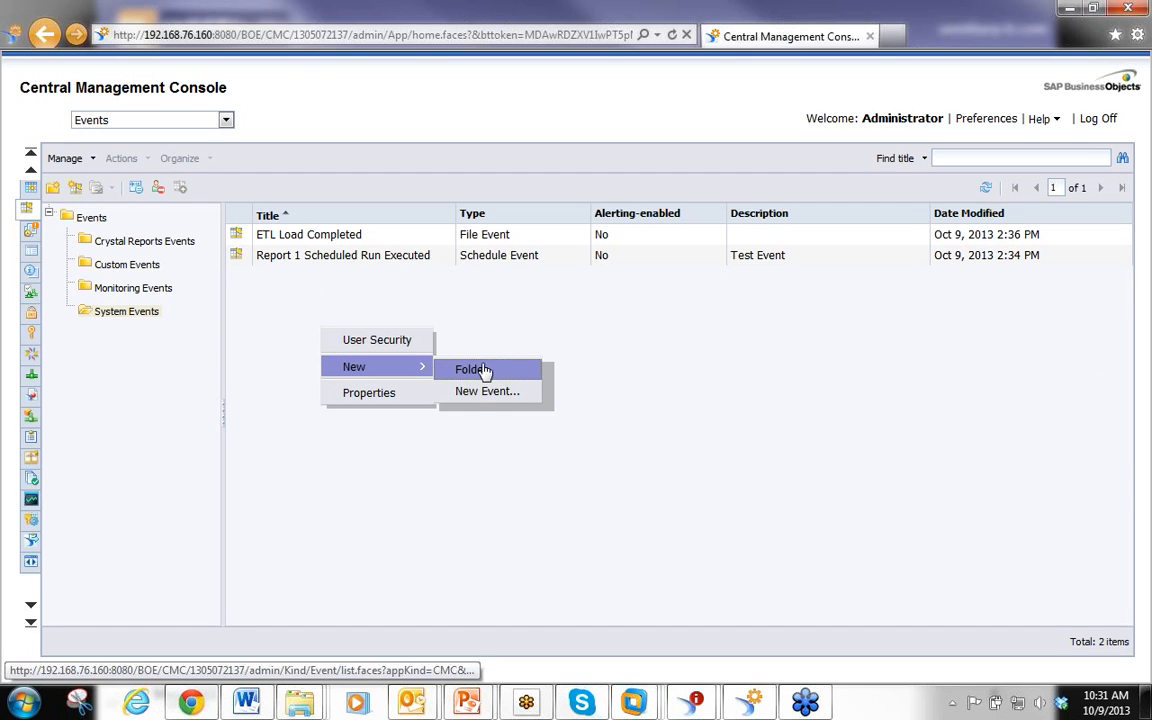
pyautogui.click(494, 393)
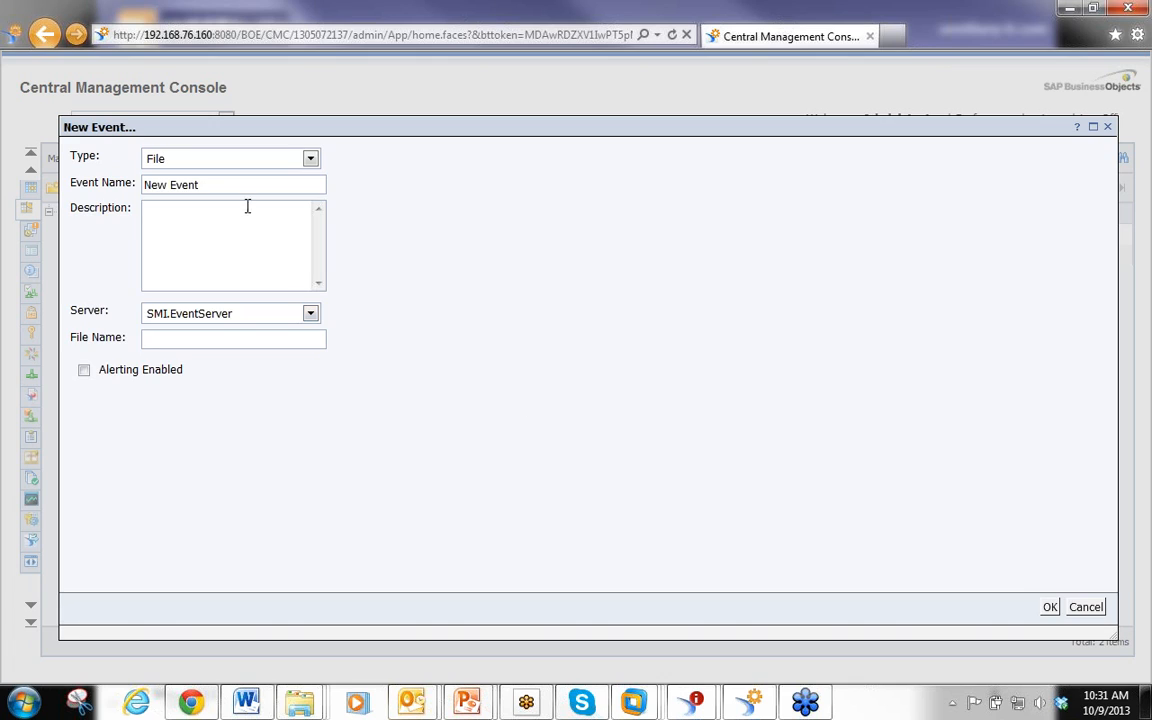
pyautogui.click(306, 160)
pyautogui.click(318, 162)
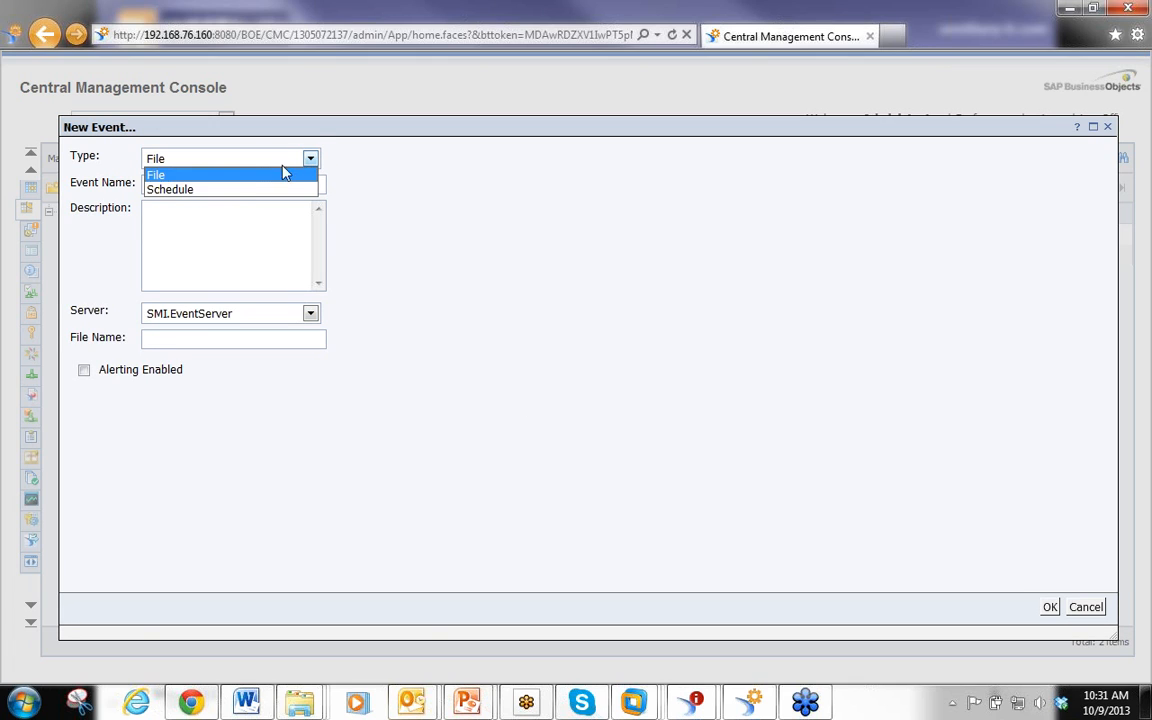
pyautogui.click(234, 188)
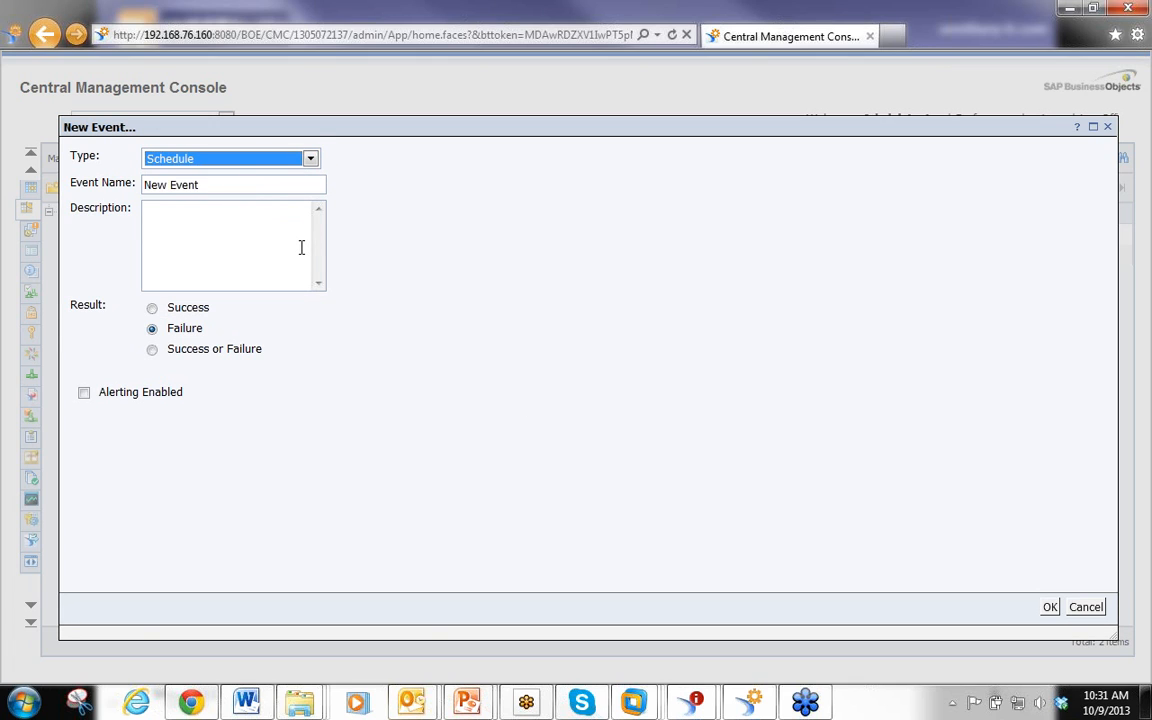
pyautogui.click(188, 185)
pyautogui.moveTo(188, 185); pyautogui.dragTo(80, 173)
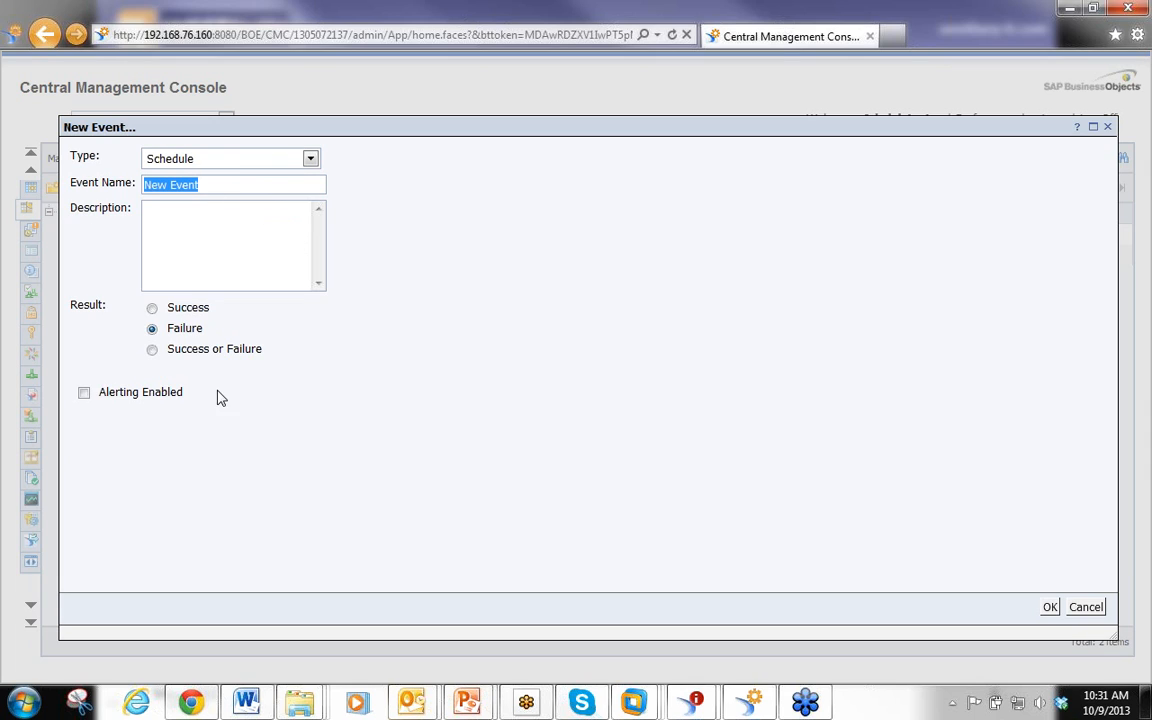
pyautogui.write('test eve')
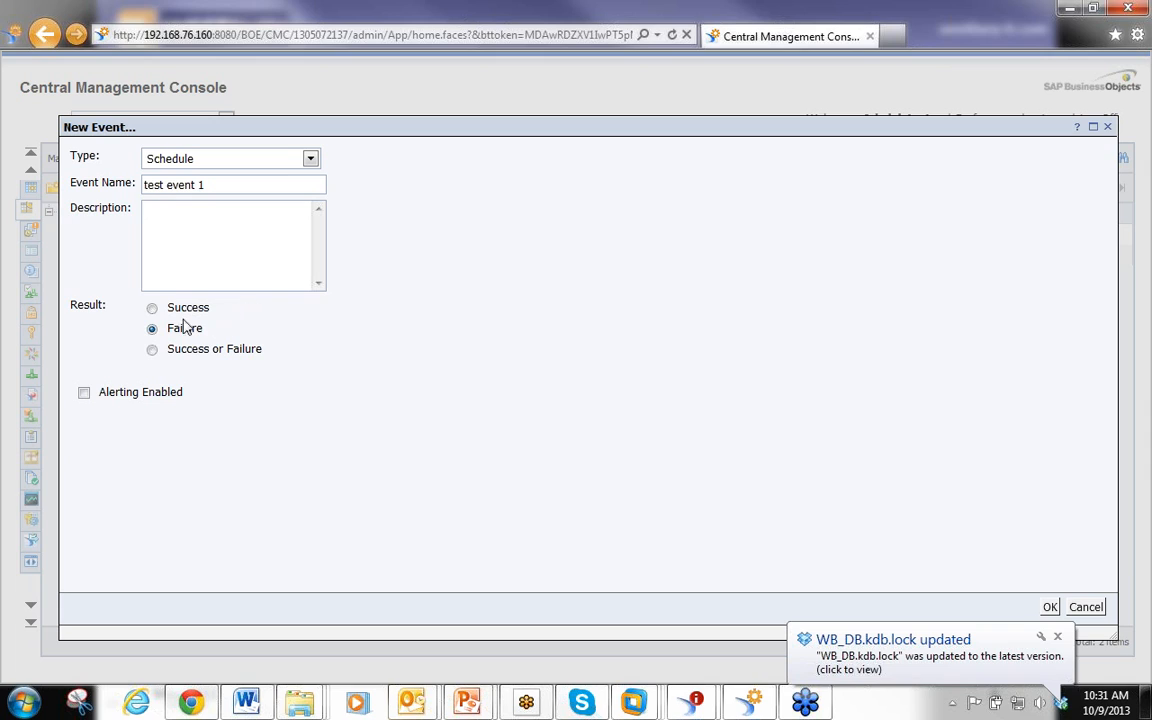
# Set the new event's result to Success or Failure and save it
pyautogui.click(153, 350)
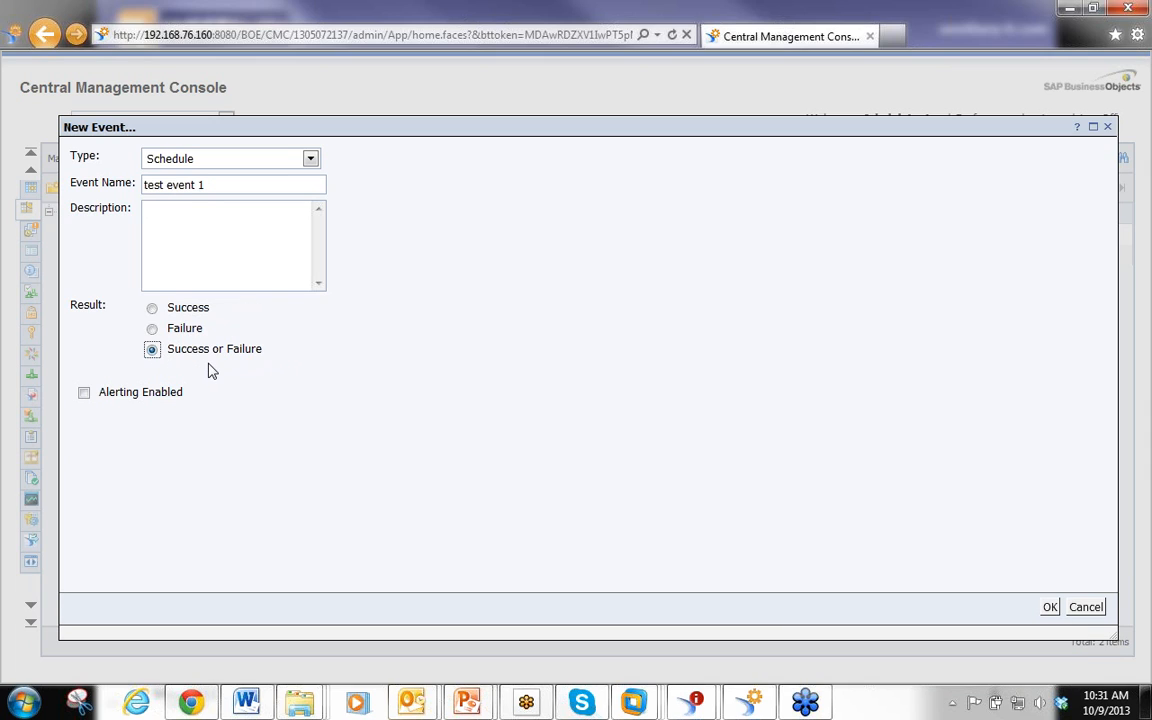
pyautogui.click(152, 329)
pyautogui.click(152, 308)
pyautogui.click(158, 350)
pyautogui.click(1049, 608)
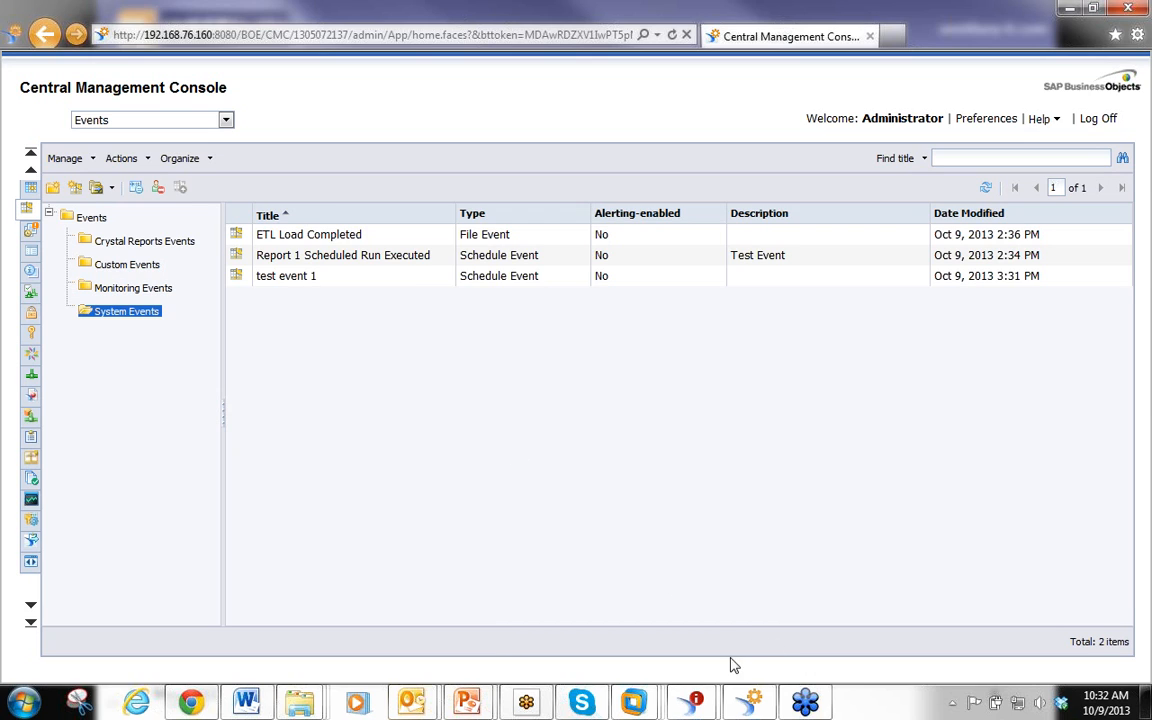
# Switch back to the report's schedule dialog and add test event 1 from System Events to the events to wait for
pyautogui.moveTo(700, 706)
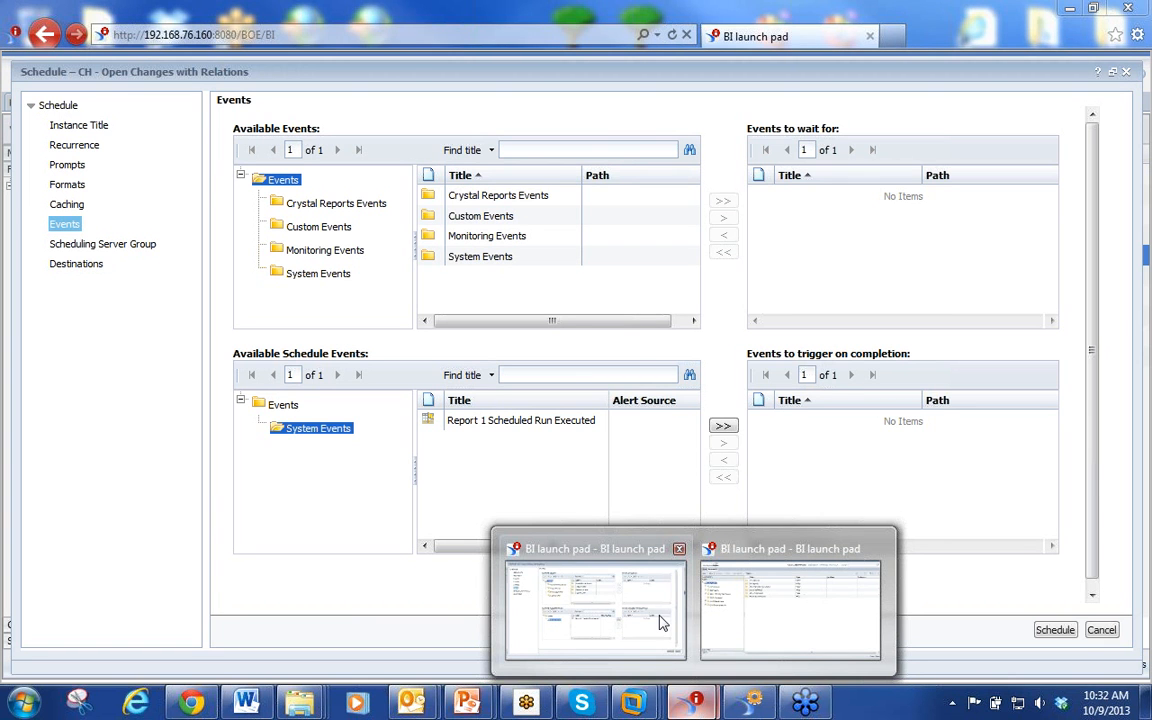
pyautogui.click(660, 622)
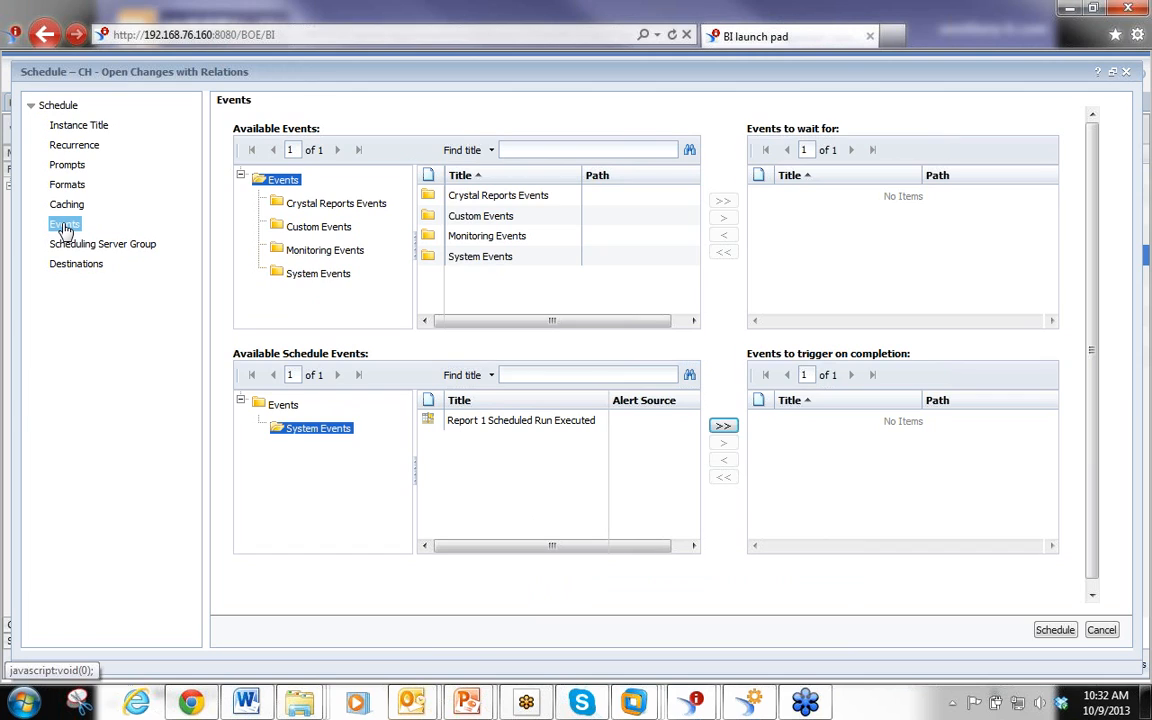
pyautogui.click(305, 274)
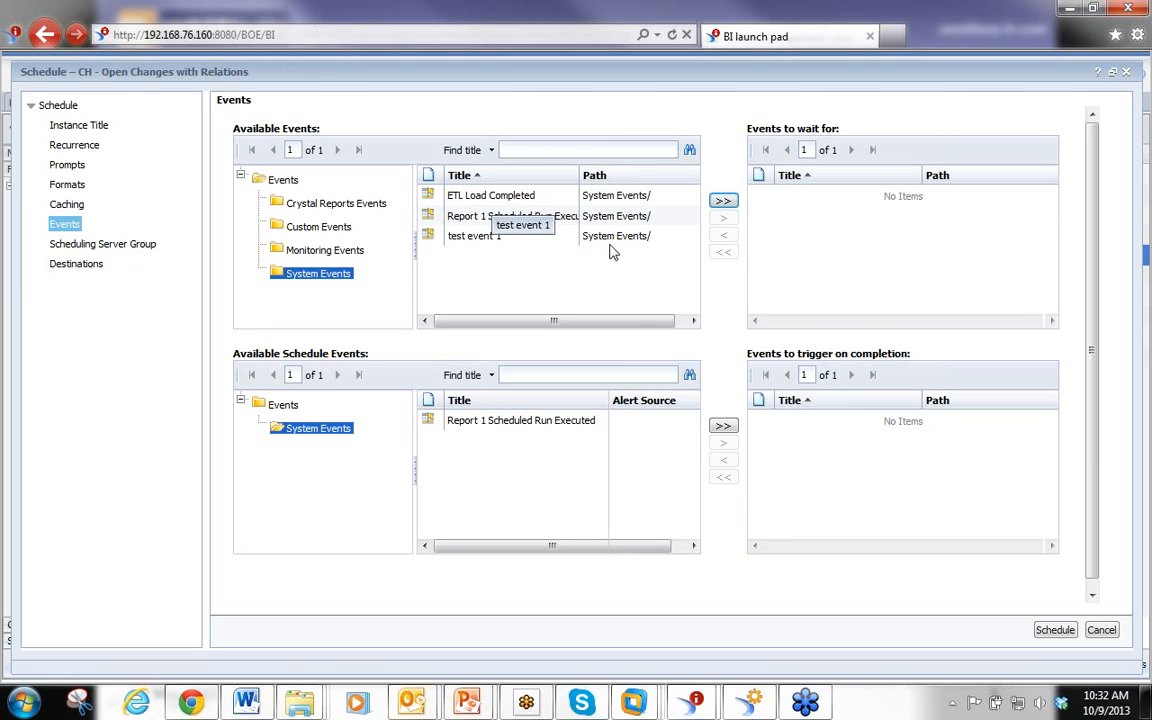
pyautogui.click(477, 244)
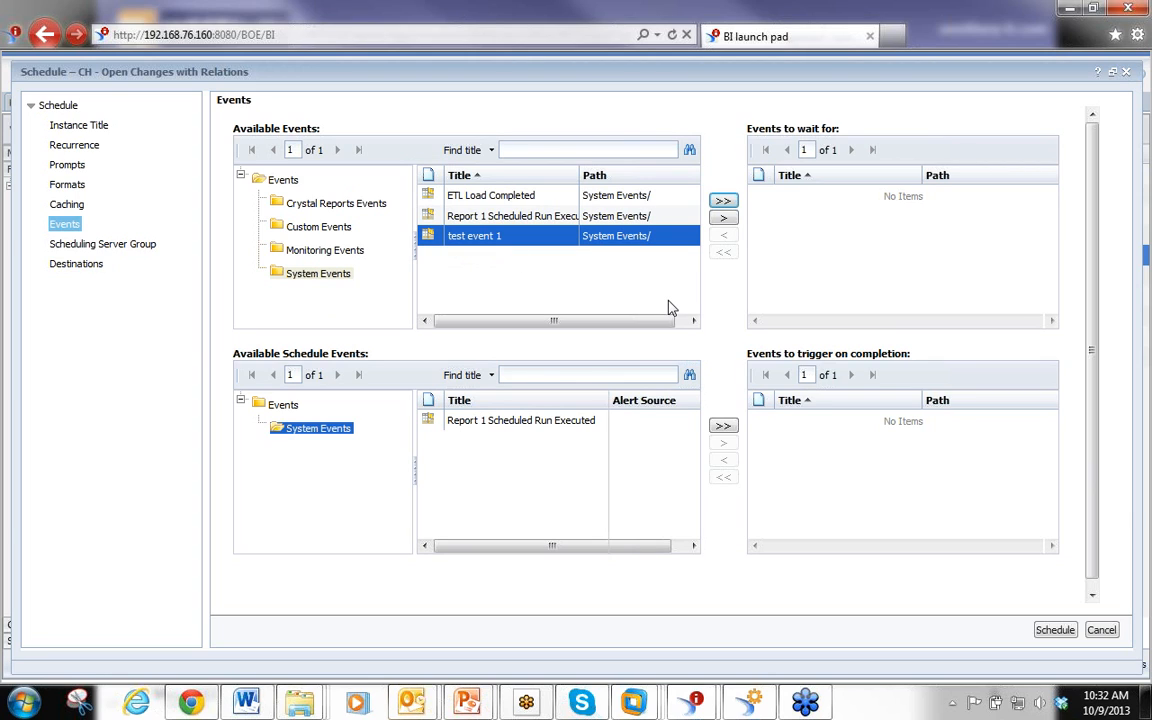
pyautogui.click(723, 217)
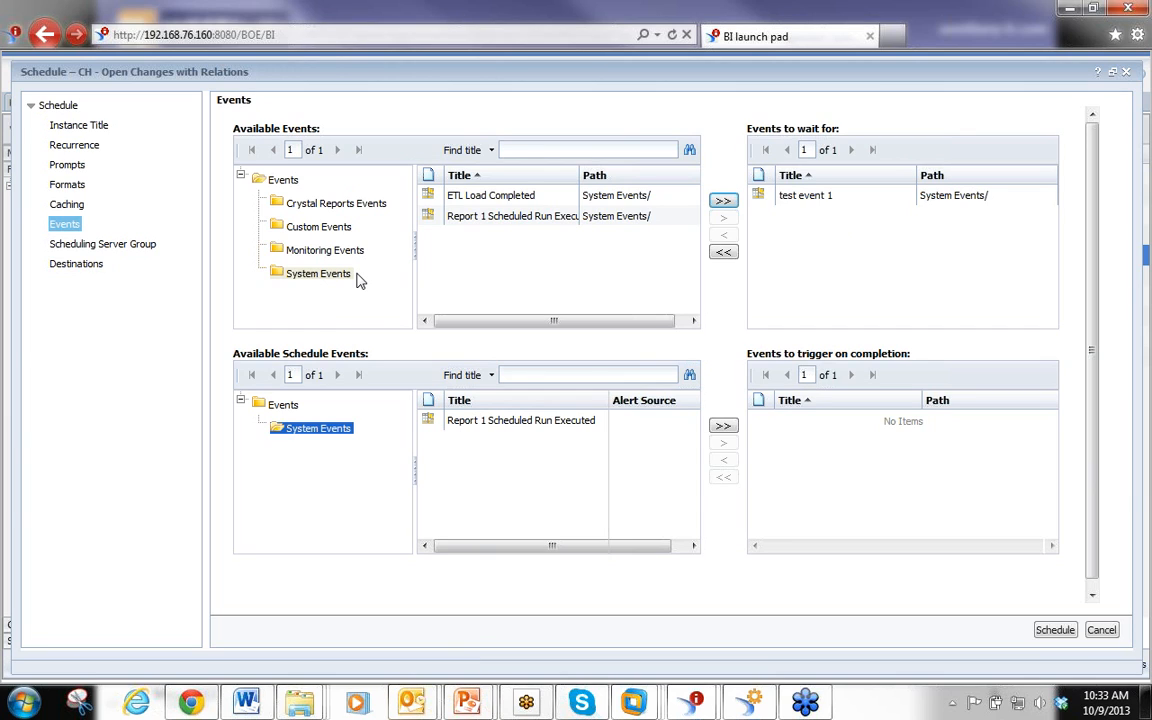
# Remove test event 1 from the wait list, add Report 1 Scheduled Run Executed as a completion trigger, and submit the schedule
pyautogui.click(815, 197)
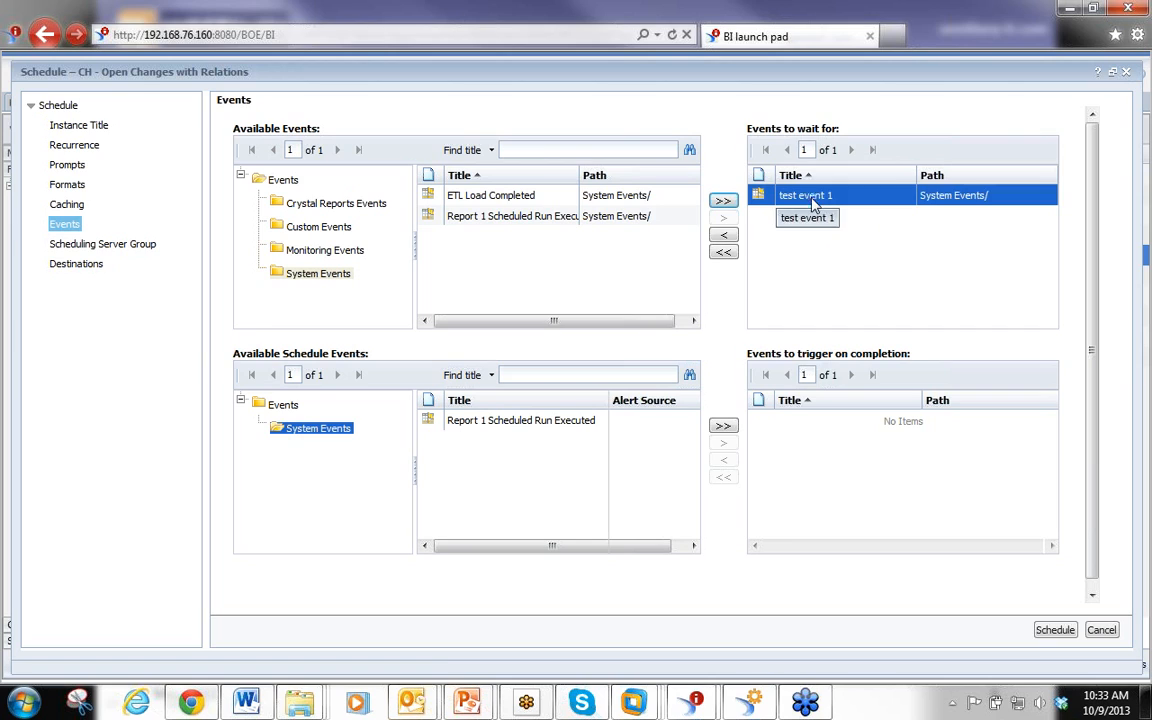
pyautogui.click(723, 235)
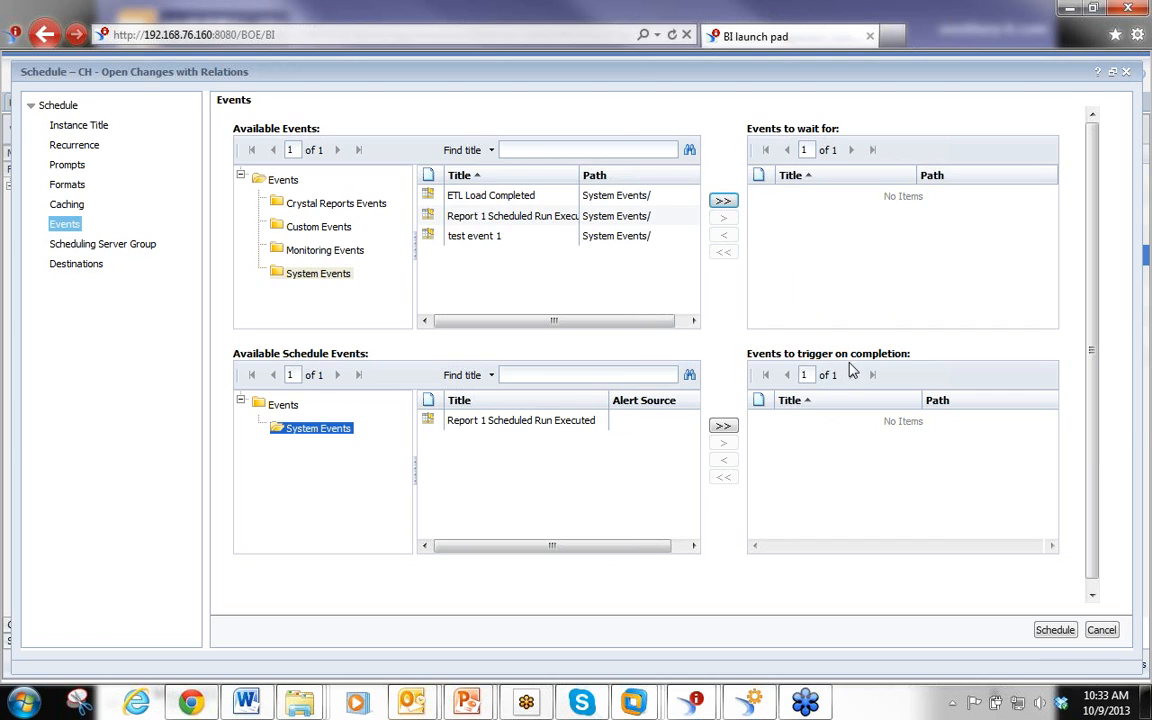
pyautogui.click(305, 437)
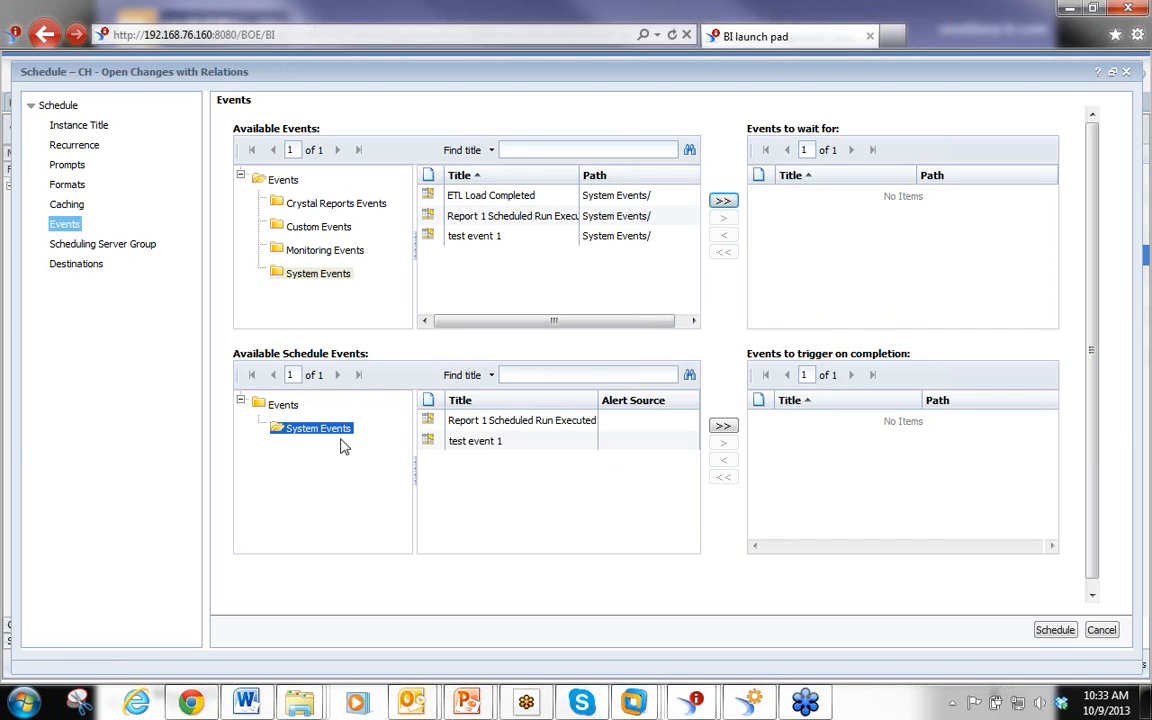
pyautogui.click(476, 424)
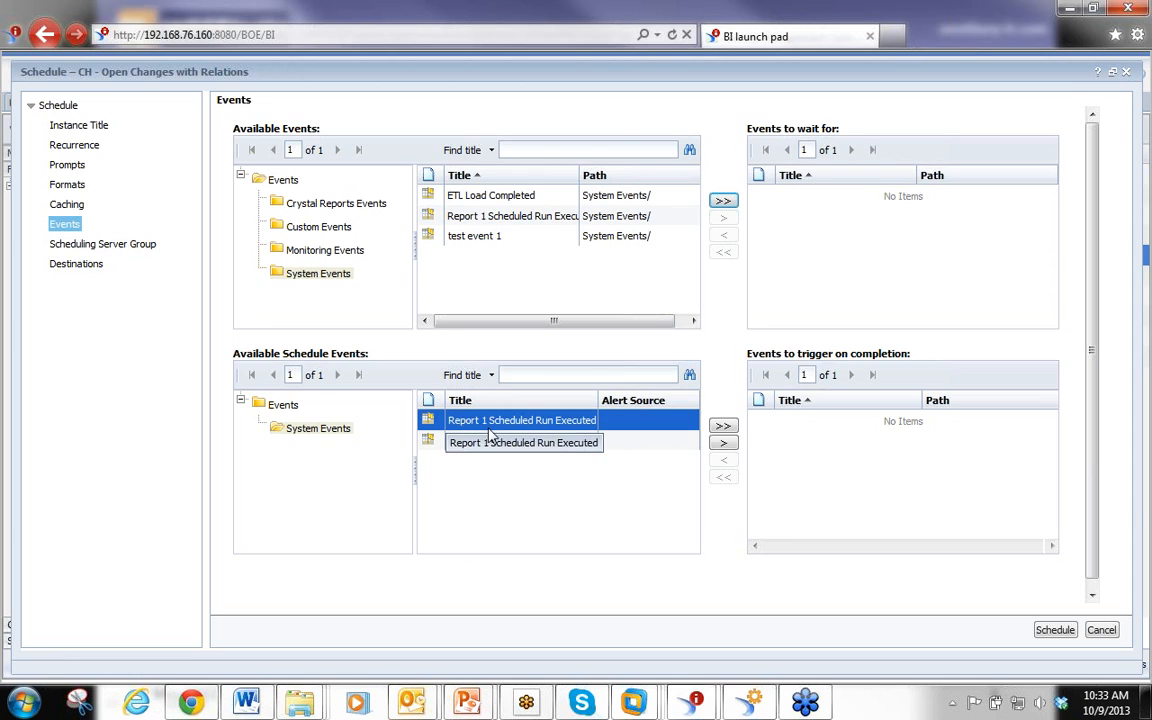
pyautogui.click(723, 442)
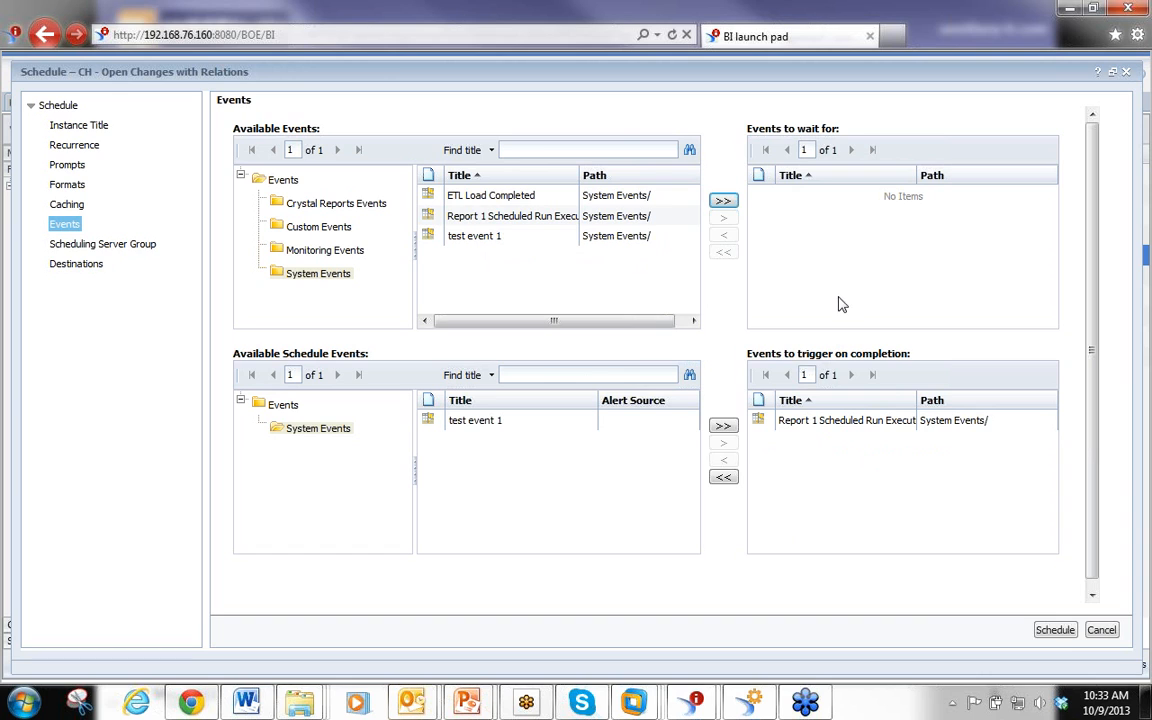
pyautogui.click(1055, 630)
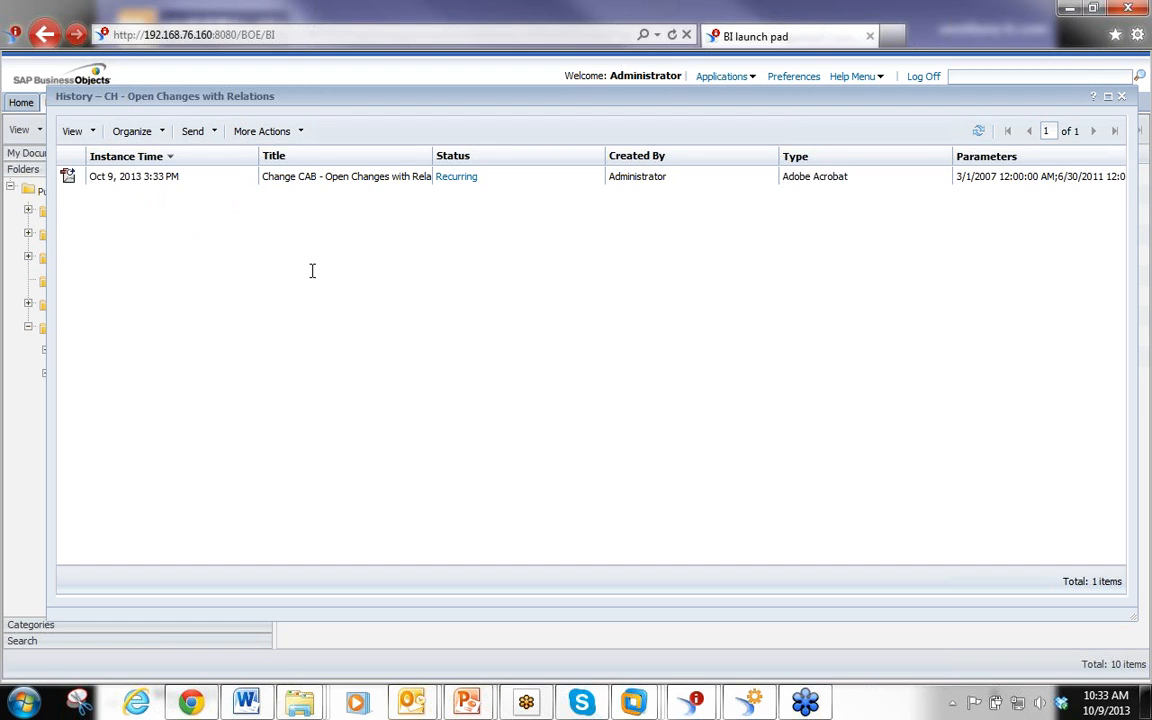
# Close the history and open the Events section of a new schedule for CH - Registered Changes by Code
pyautogui.click(1121, 97)
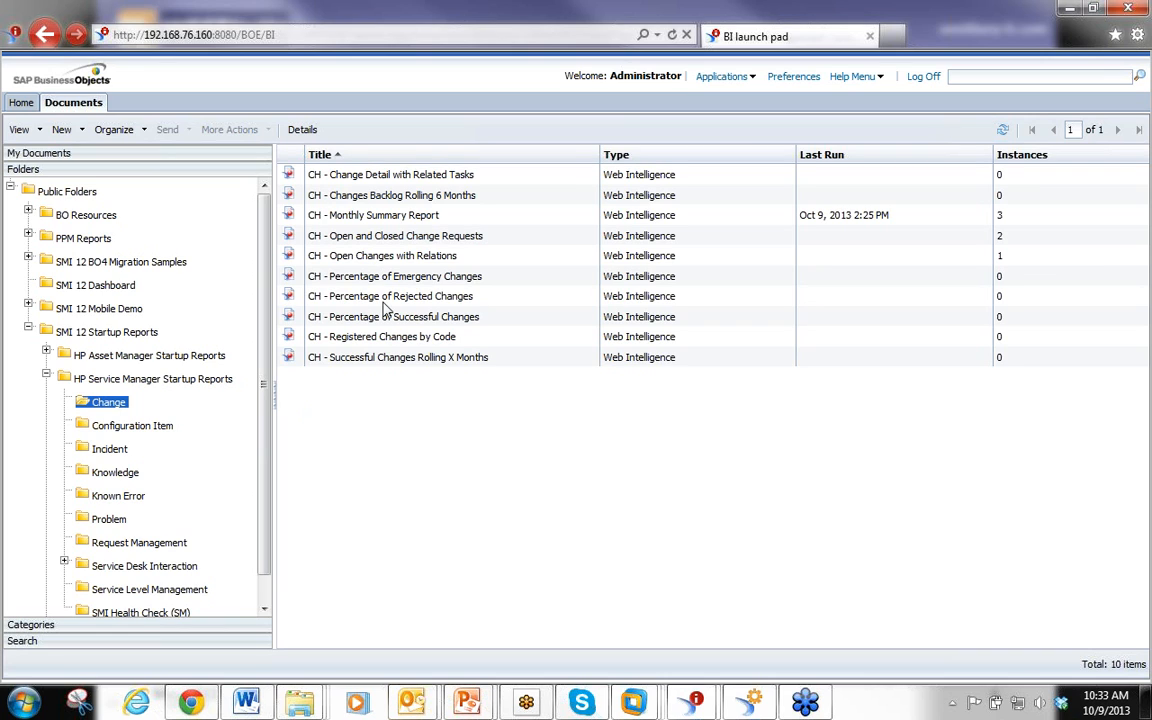
pyautogui.rightClick(381, 341)
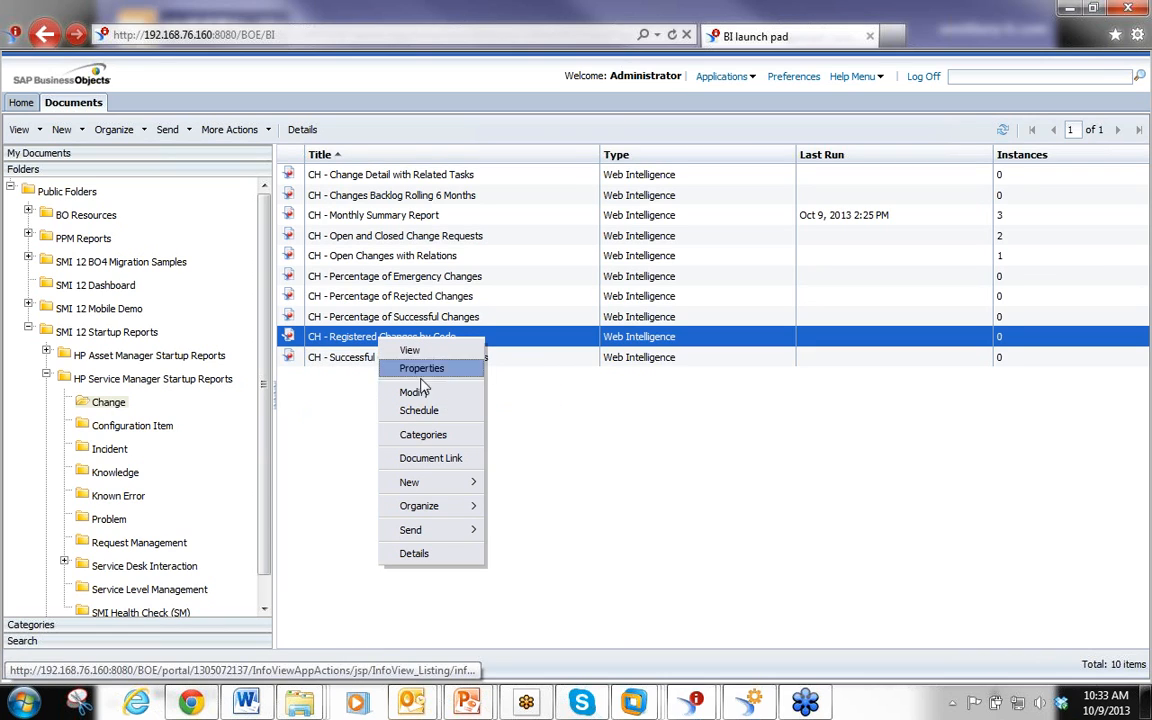
pyautogui.moveTo(437, 483)
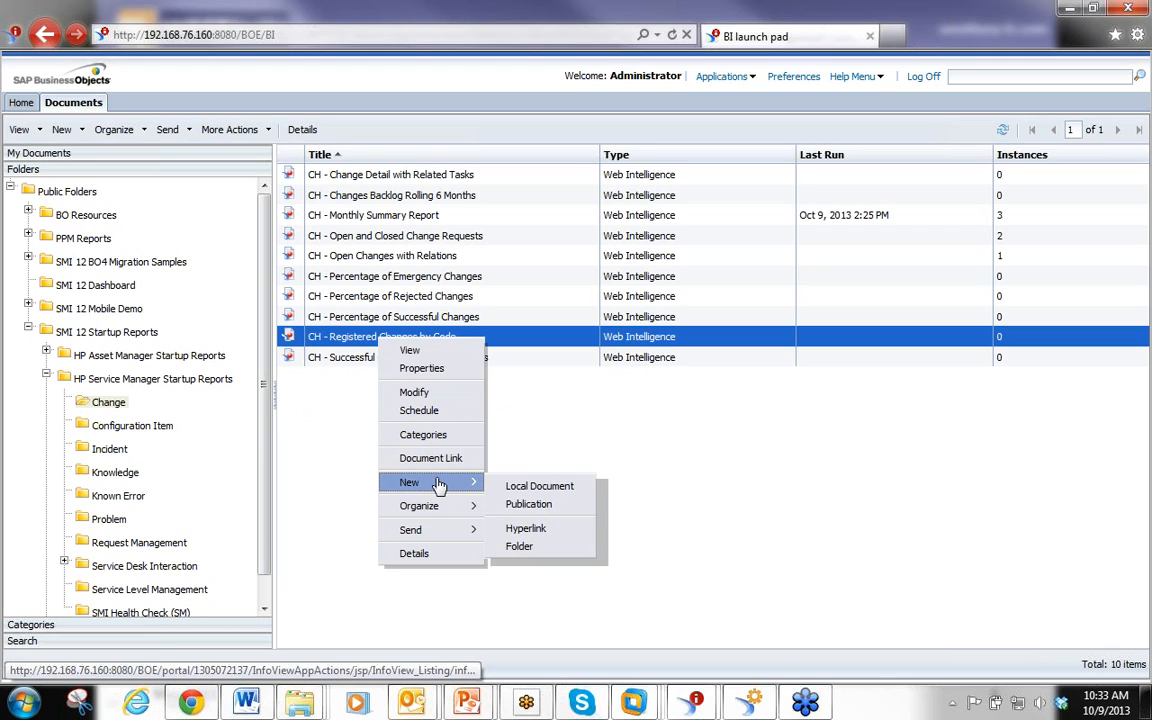
pyautogui.click(415, 410)
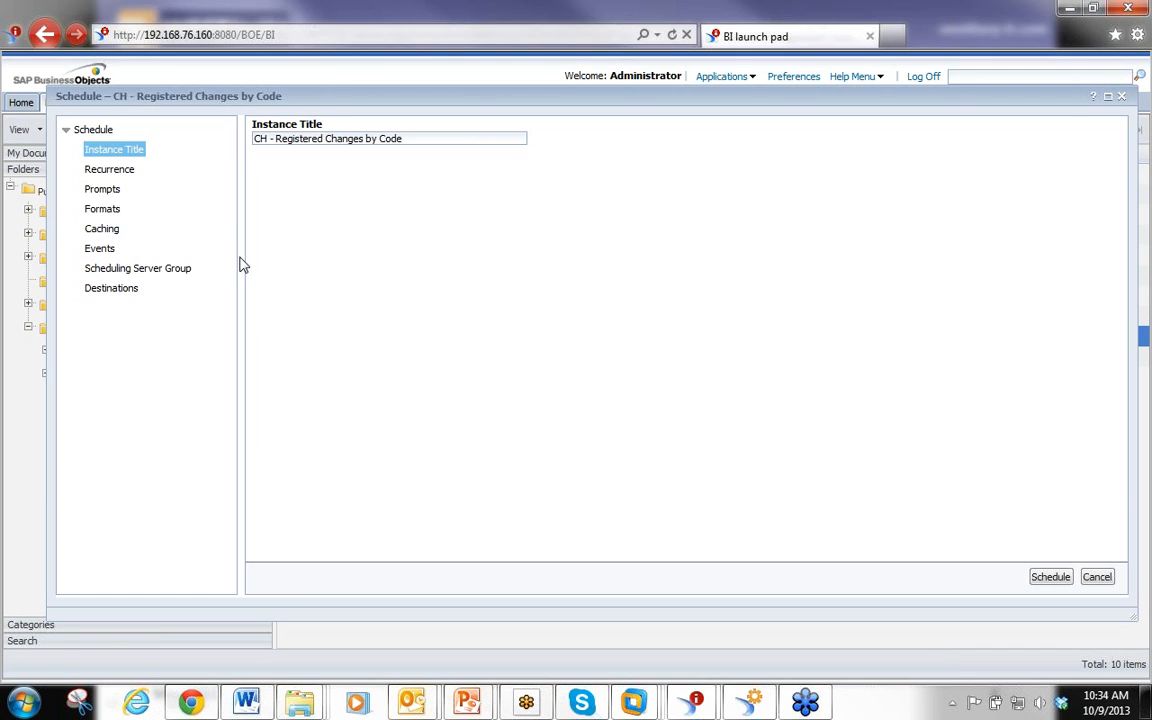
pyautogui.click(101, 248)
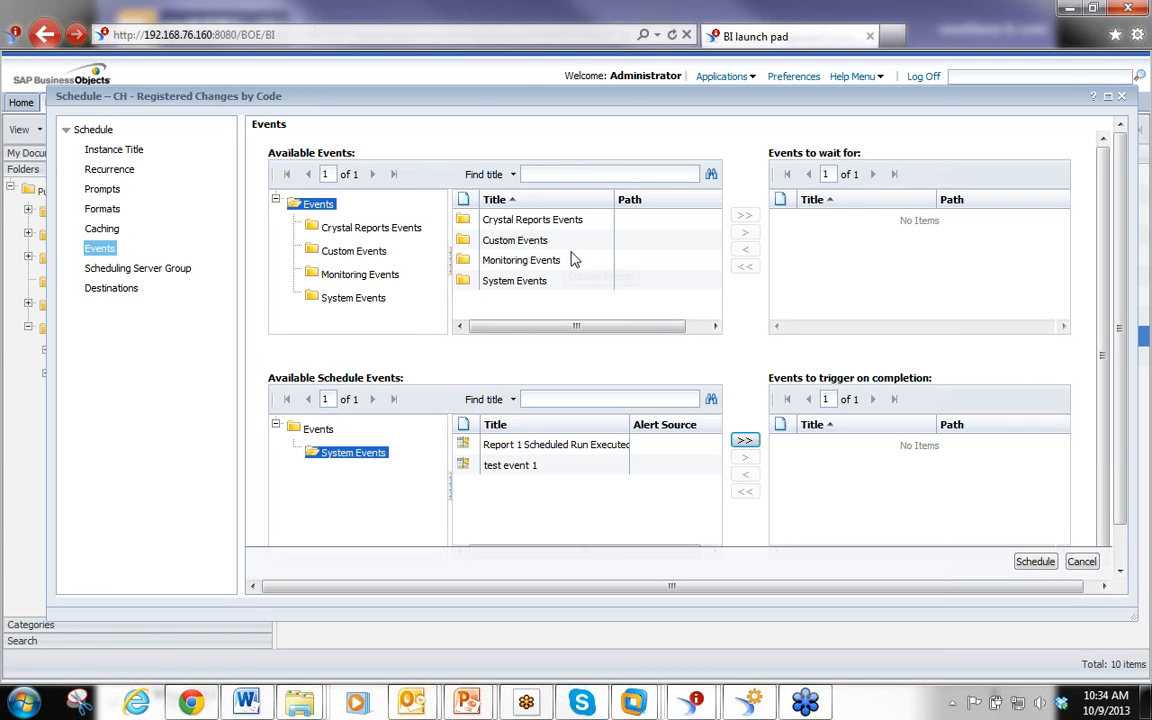
# Add test event 1 from System Events to the events to wait for
pyautogui.click(350, 298)
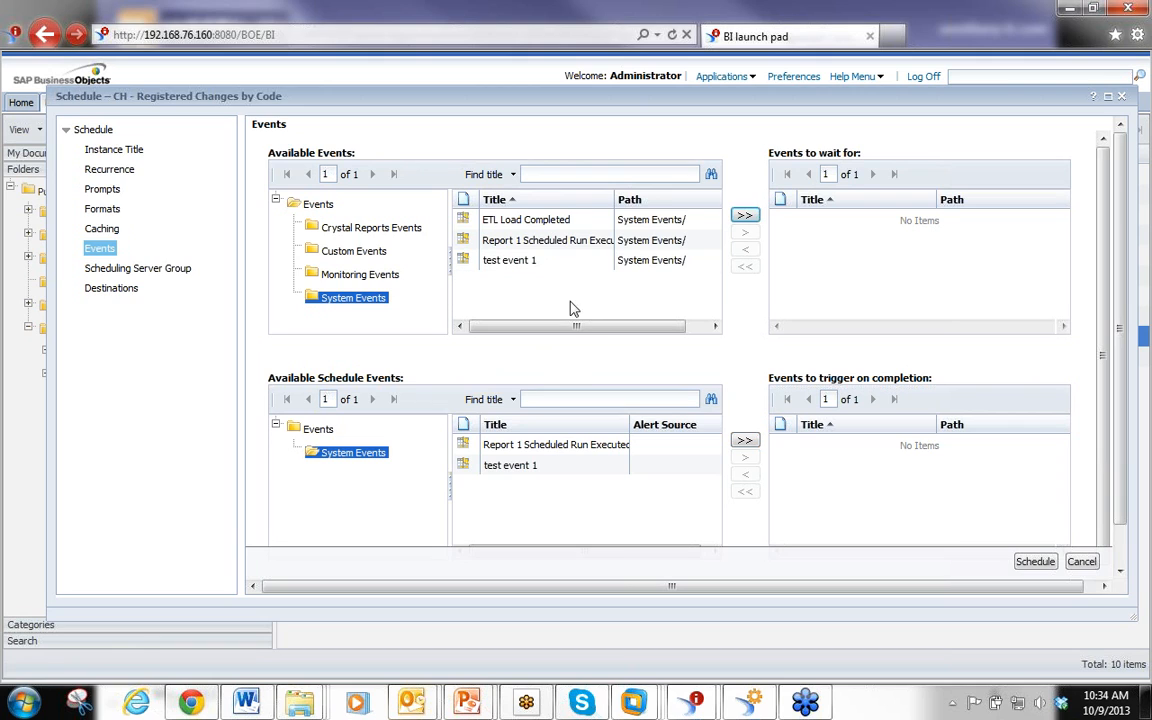
pyautogui.click(497, 240)
pyautogui.click(541, 260)
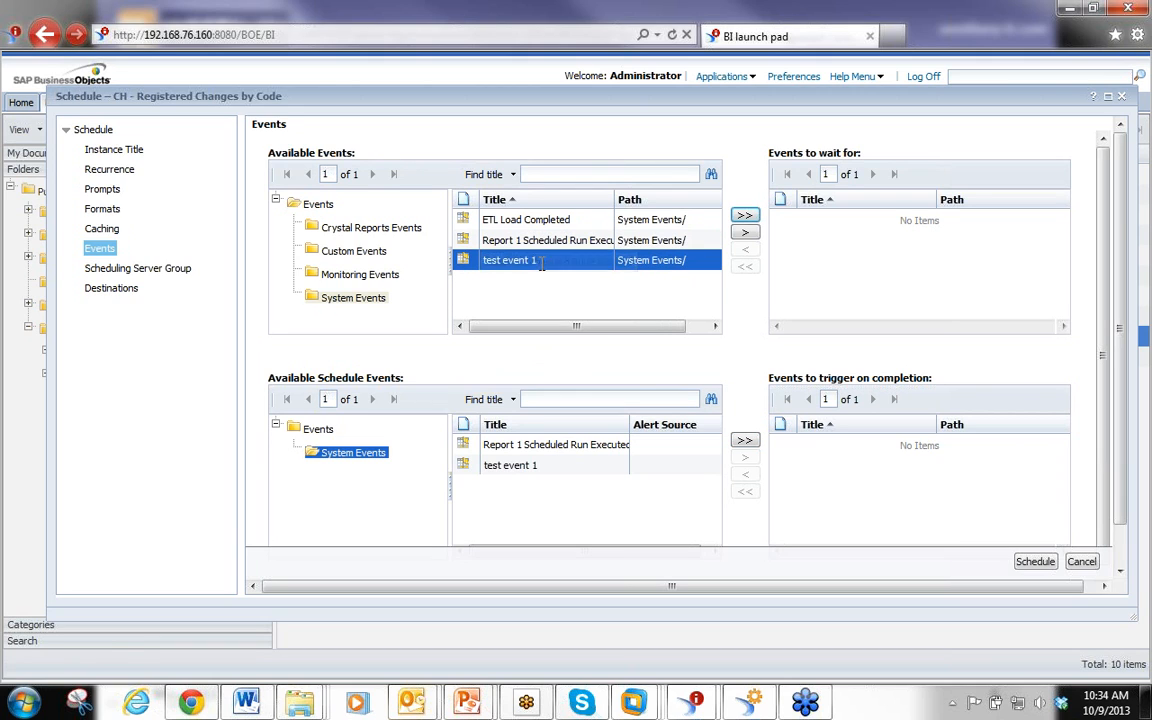
pyautogui.click(745, 232)
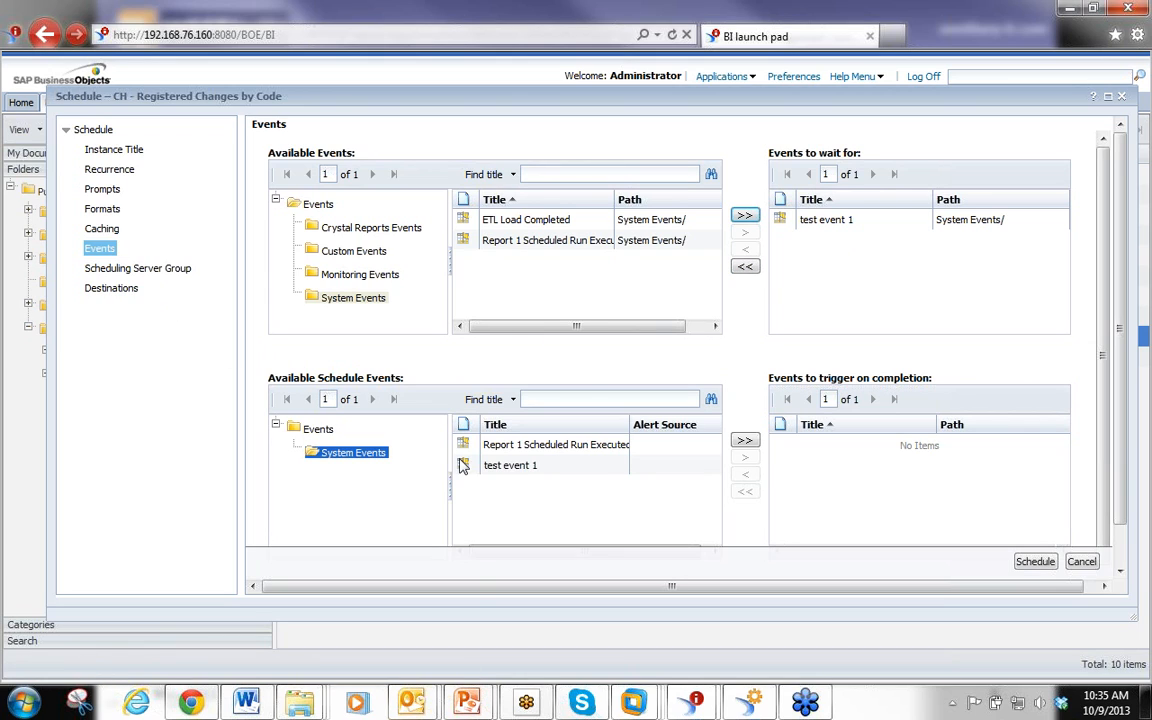
# Add Report 1 Scheduled Run Executed from the schedule events to the events to trigger on completion
pyautogui.click(525, 445)
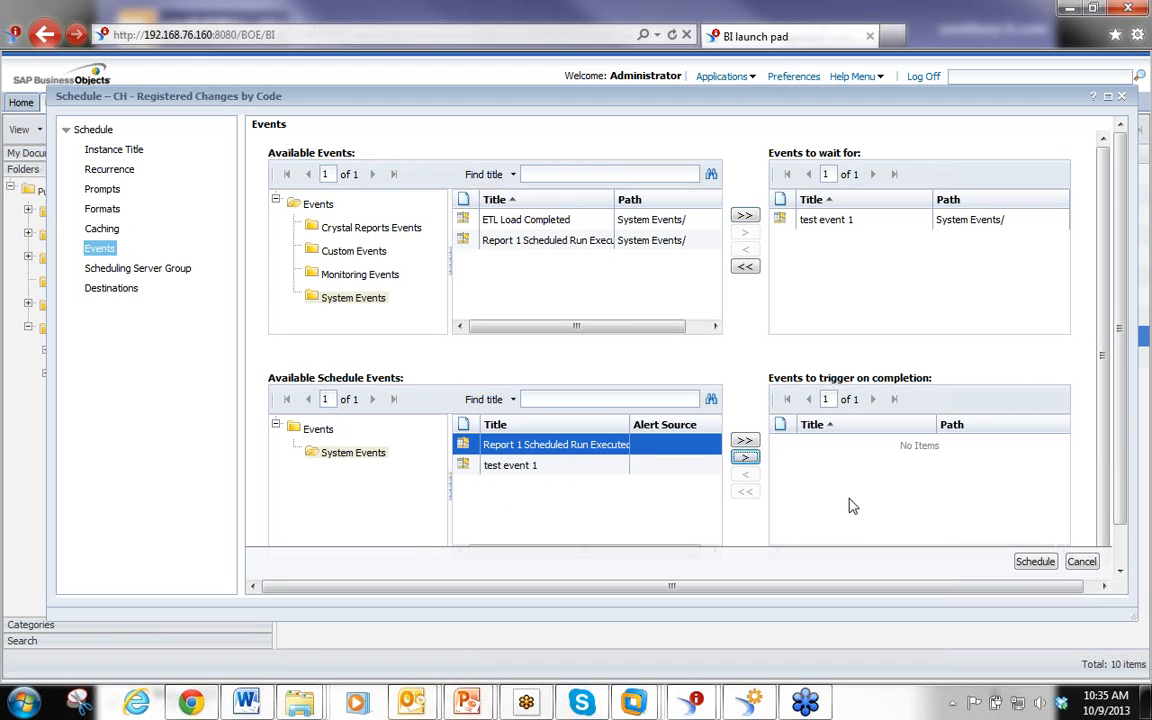
pyautogui.click(744, 457)
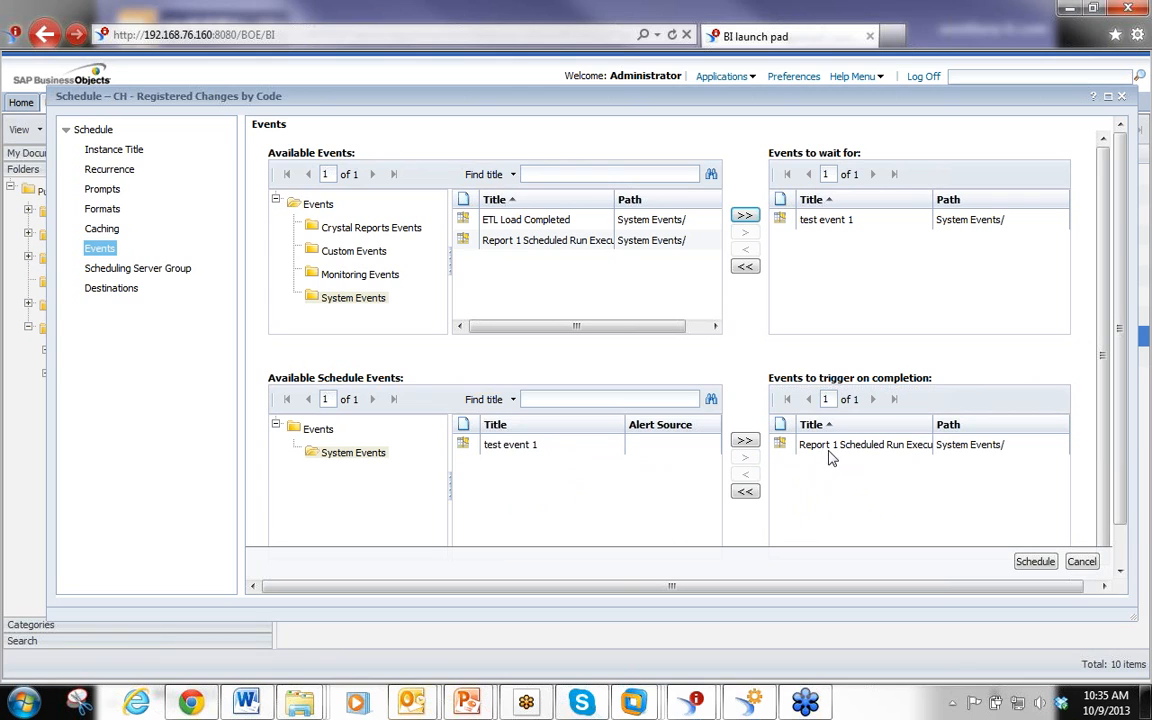
pyautogui.click(910, 452)
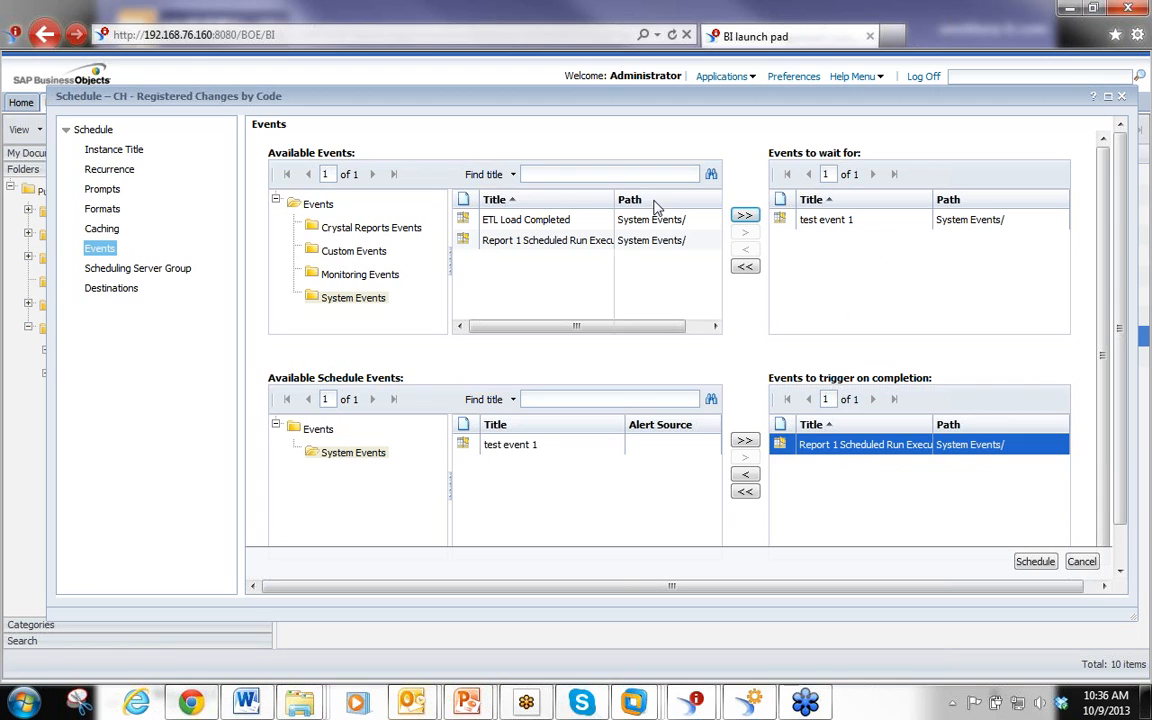
# Switch to the Central Management Console and select the ETL Load Completed file event in System Events
pyautogui.click(106, 253)
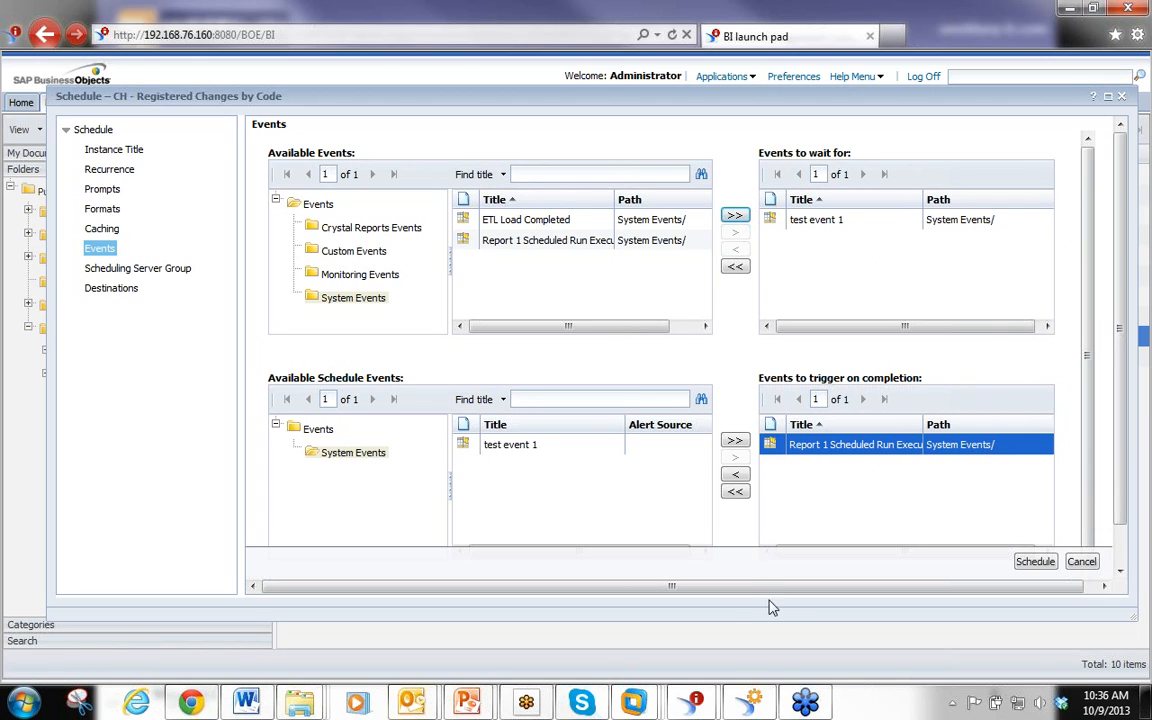
pyautogui.click(741, 708)
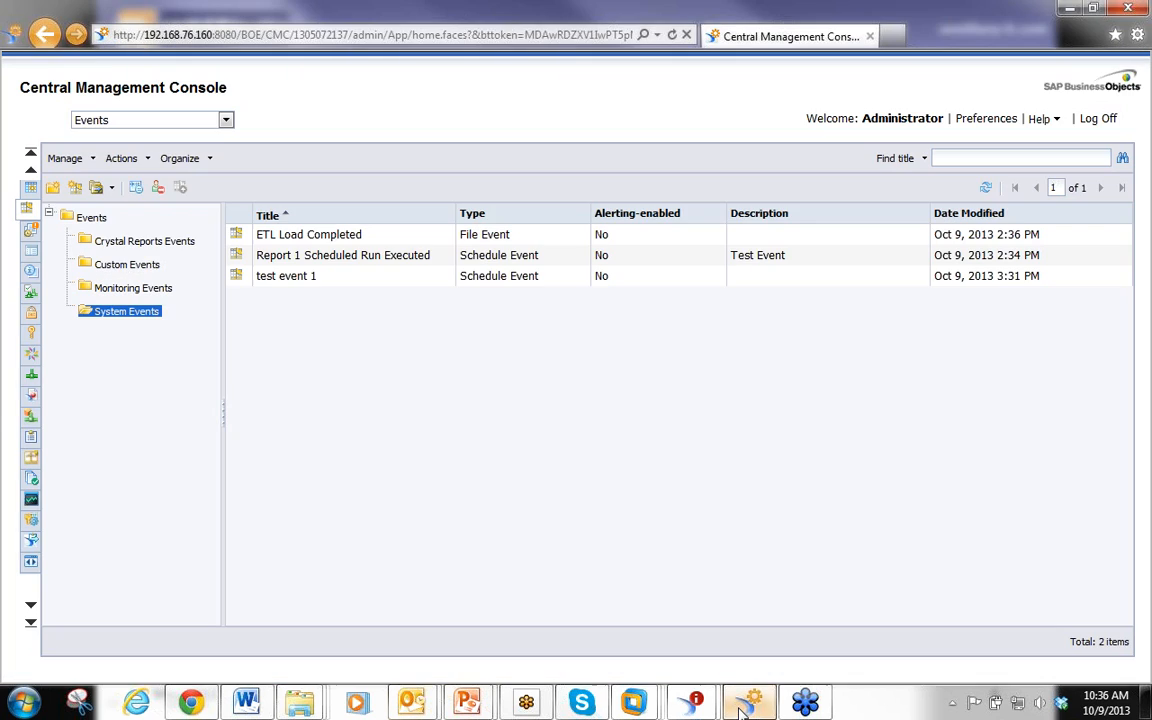
pyautogui.click(300, 234)
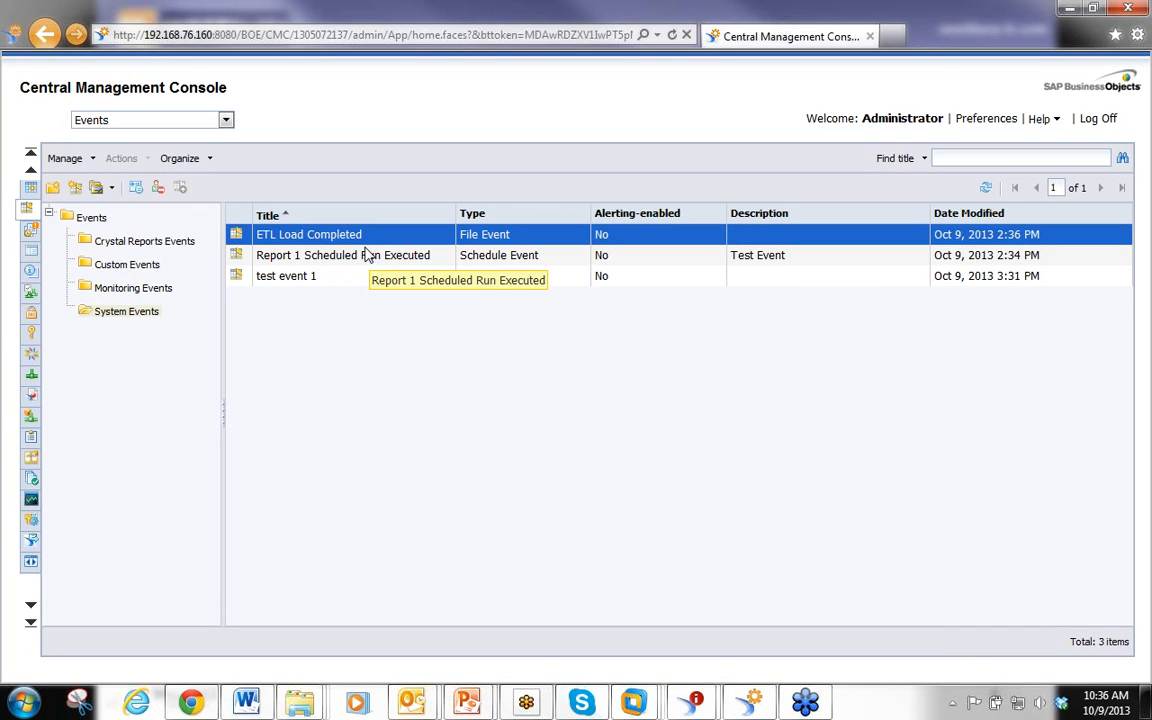
pyautogui.rightClick(299, 327)
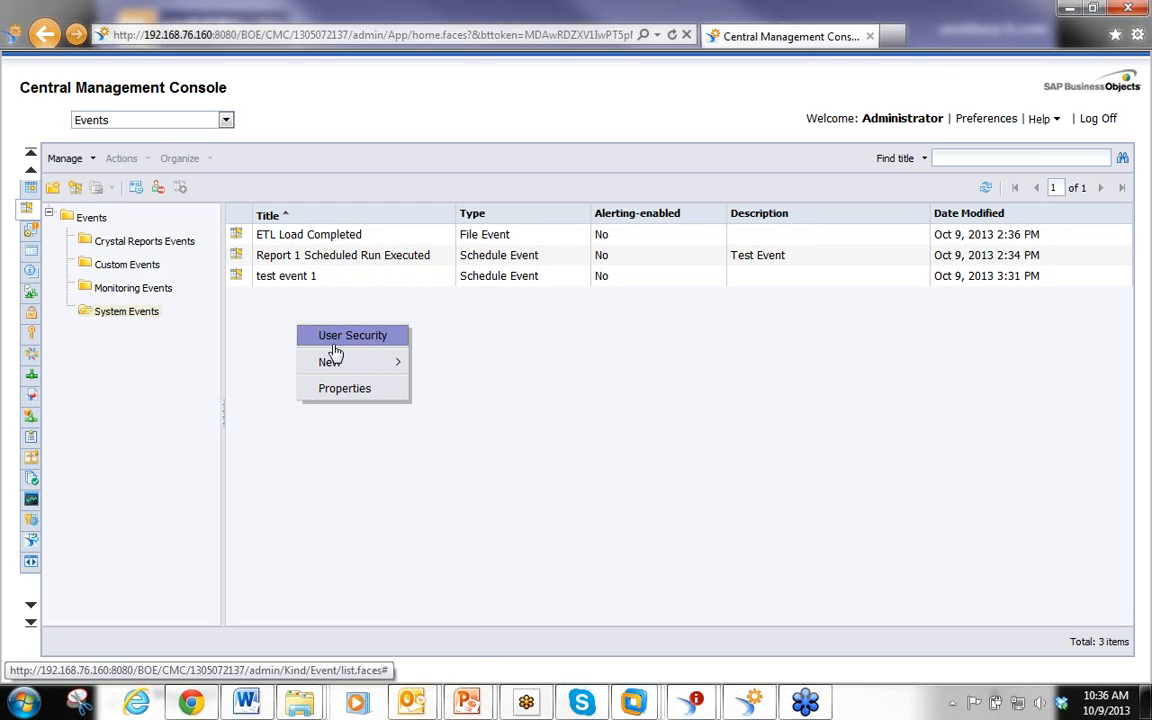
pyautogui.moveTo(337, 365)
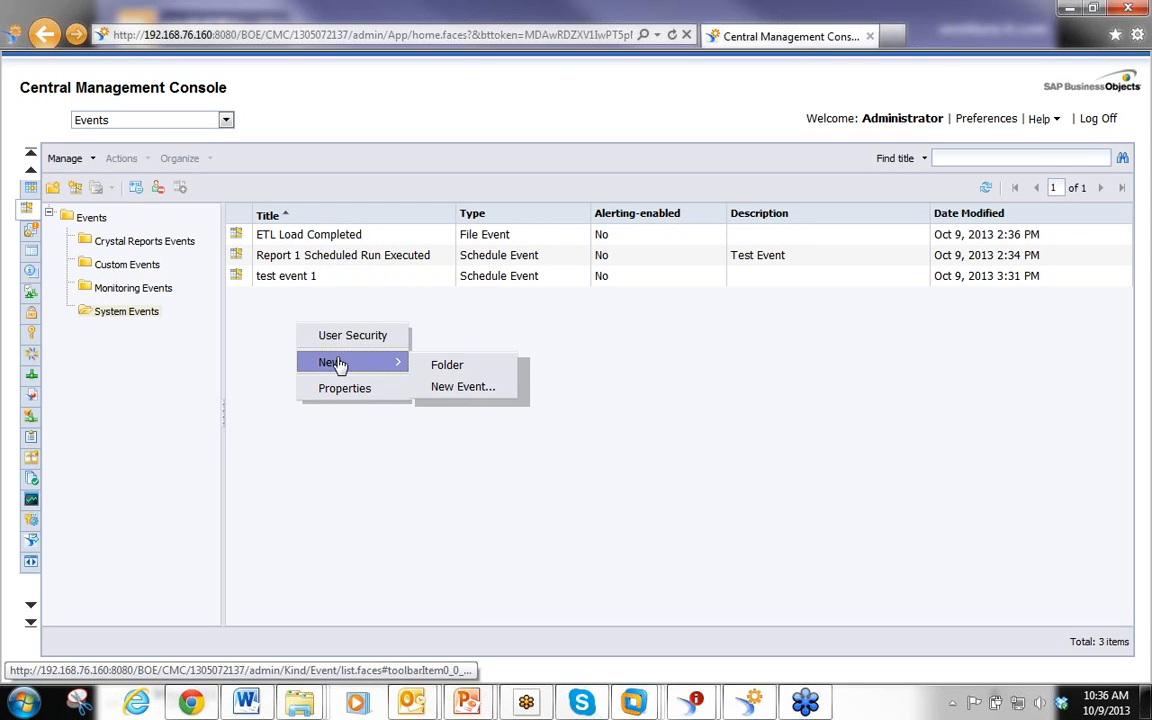
pyautogui.click(440, 387)
pyautogui.click(310, 159)
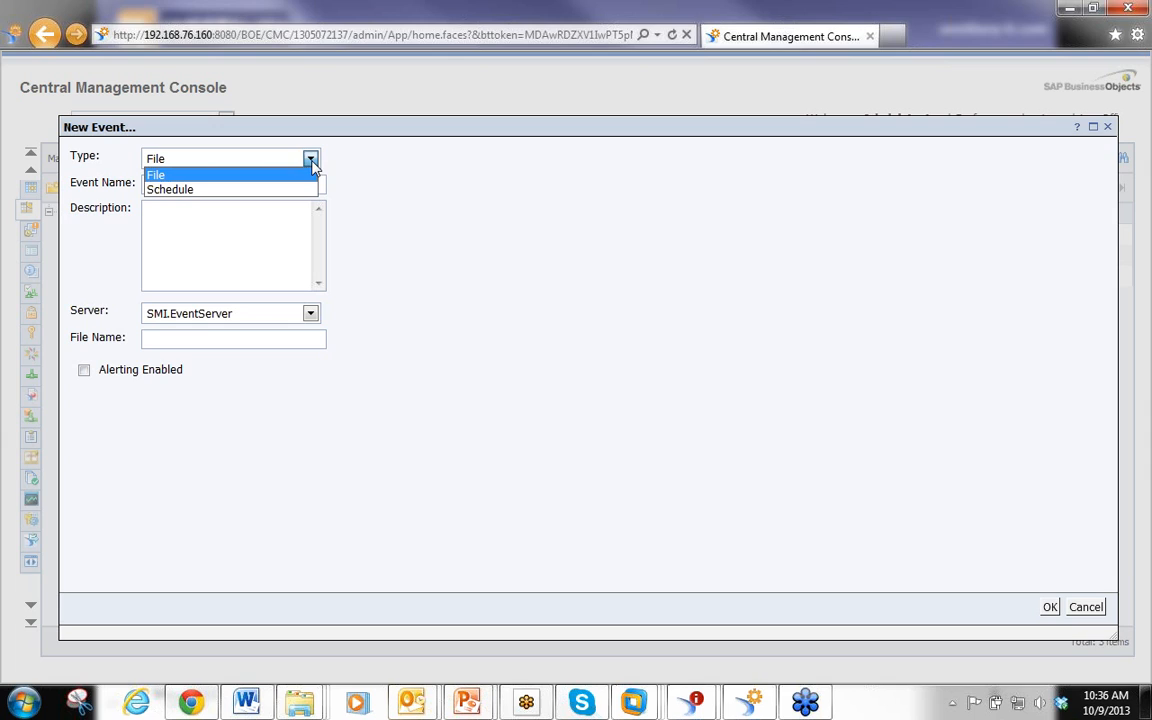
pyautogui.click(150, 175)
pyautogui.click(240, 338)
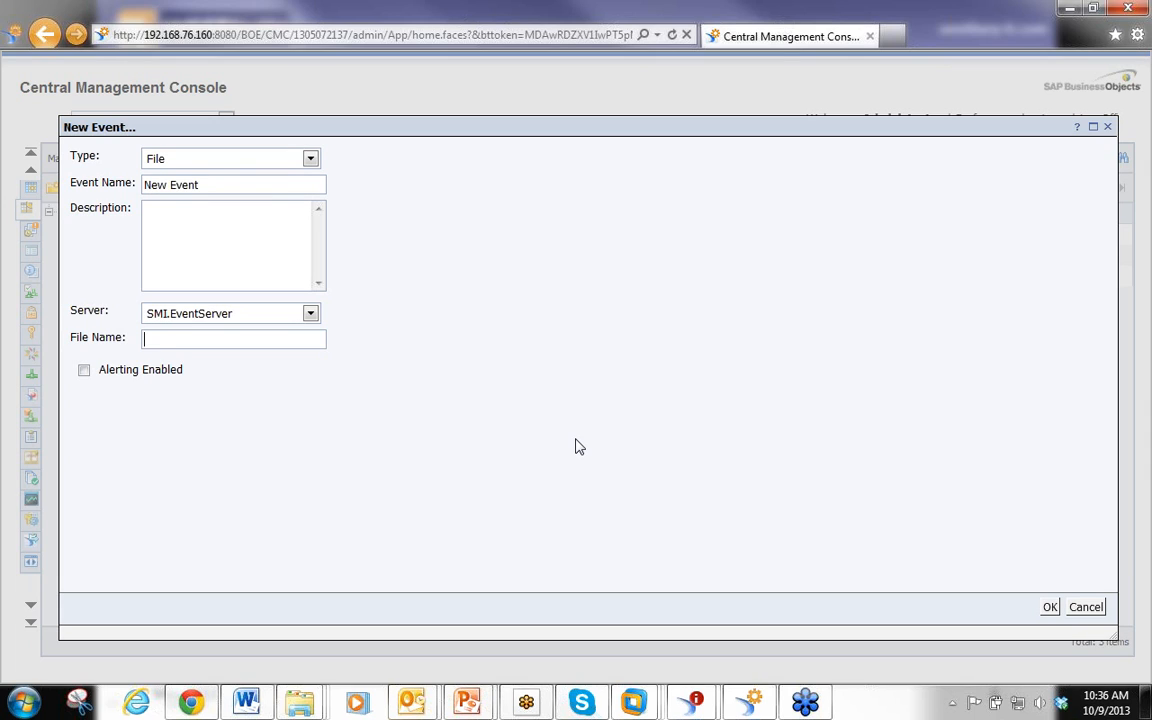
pyautogui.click(1085, 607)
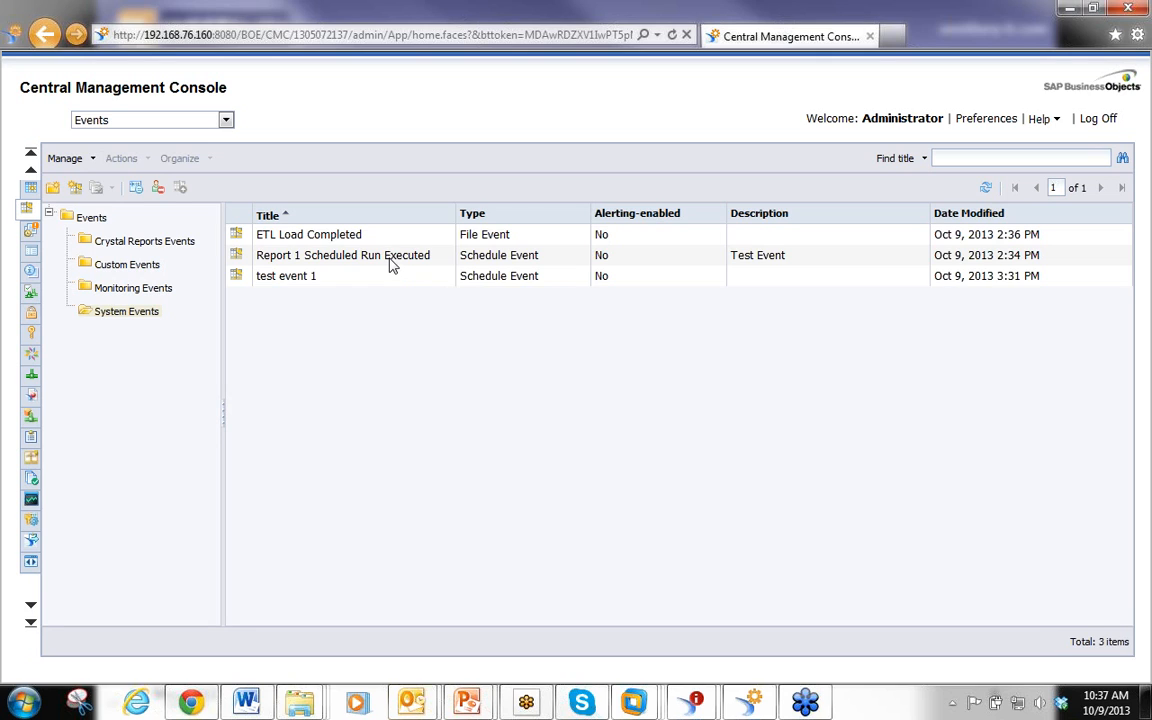
# On the virtual machine, create a text document named etlcomplete.txt in the C:\BO_EVENTS folder
pyautogui.click(318, 236)
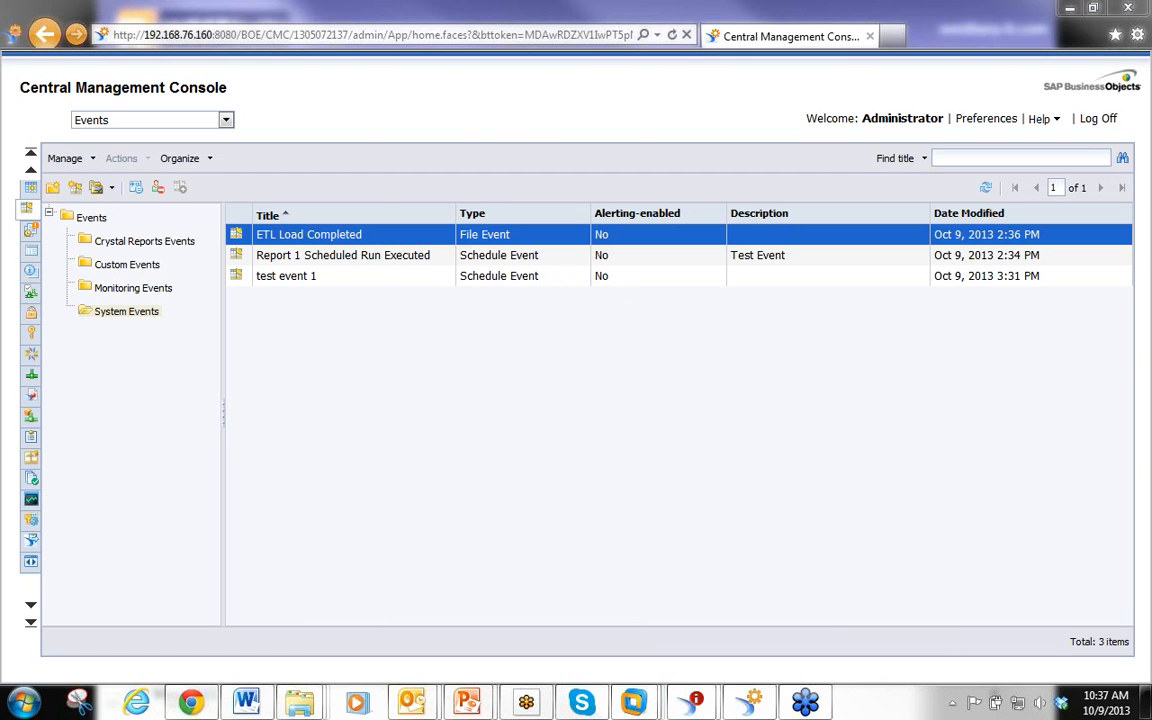
pyautogui.hotkey('alt', 'Tab')
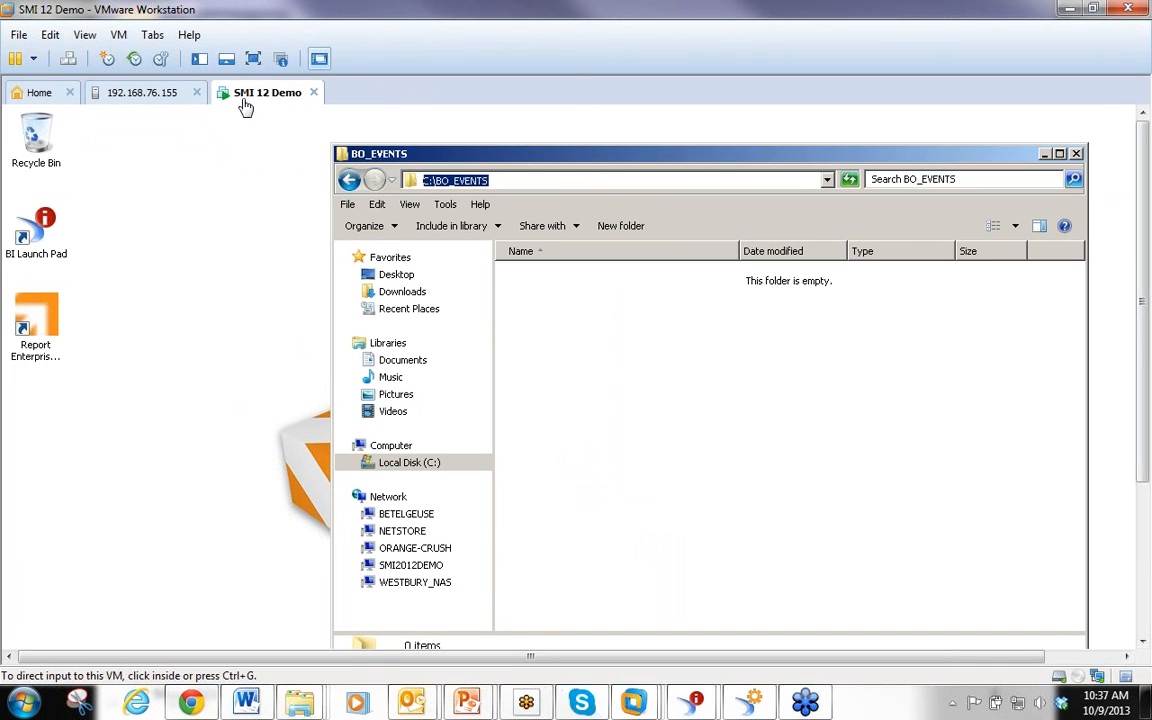
pyautogui.click(253, 58)
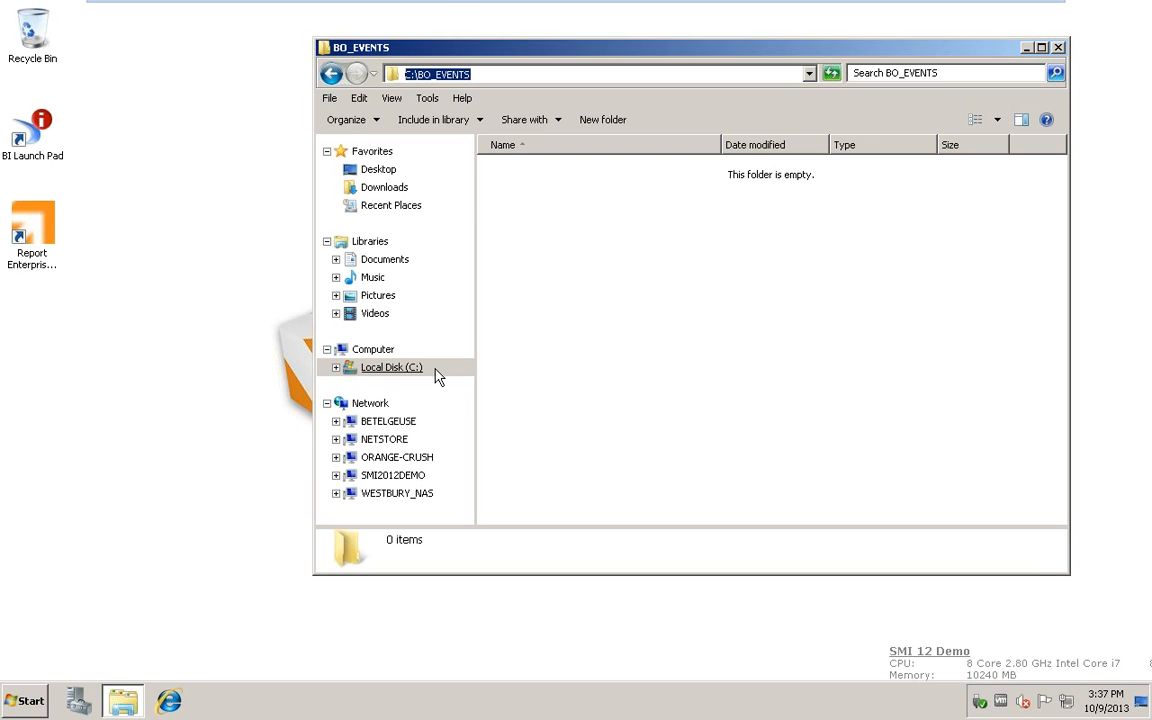
pyautogui.click(437, 372)
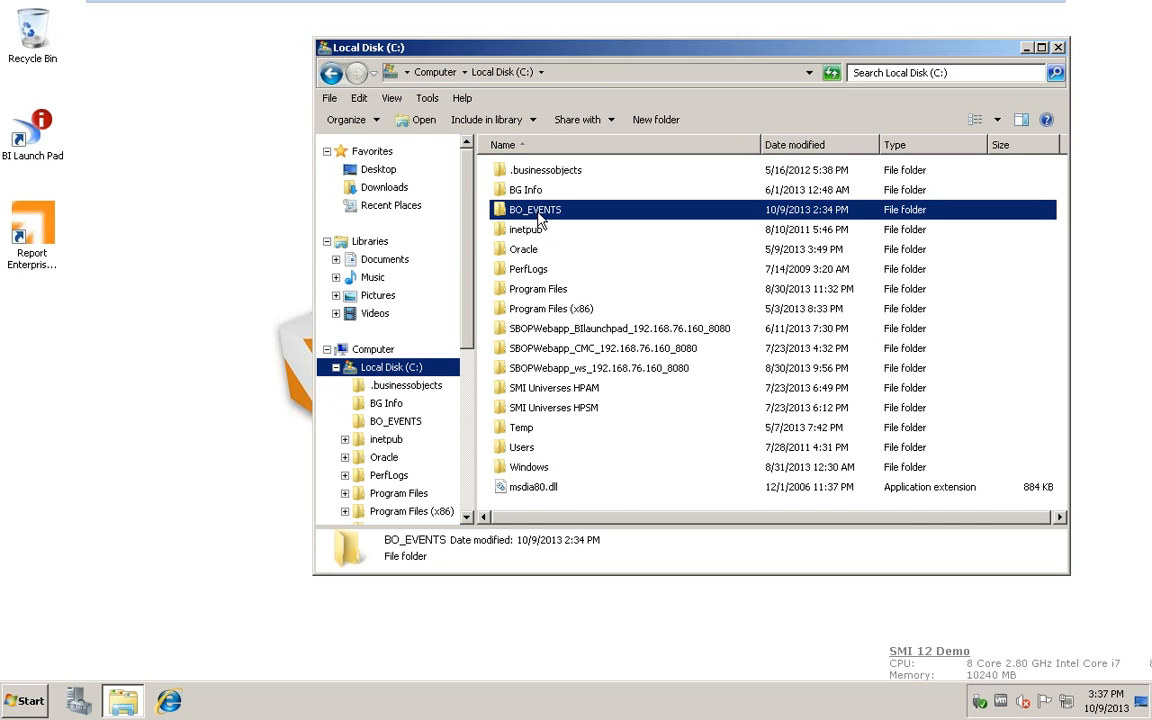
pyautogui.doubleClick(538, 212)
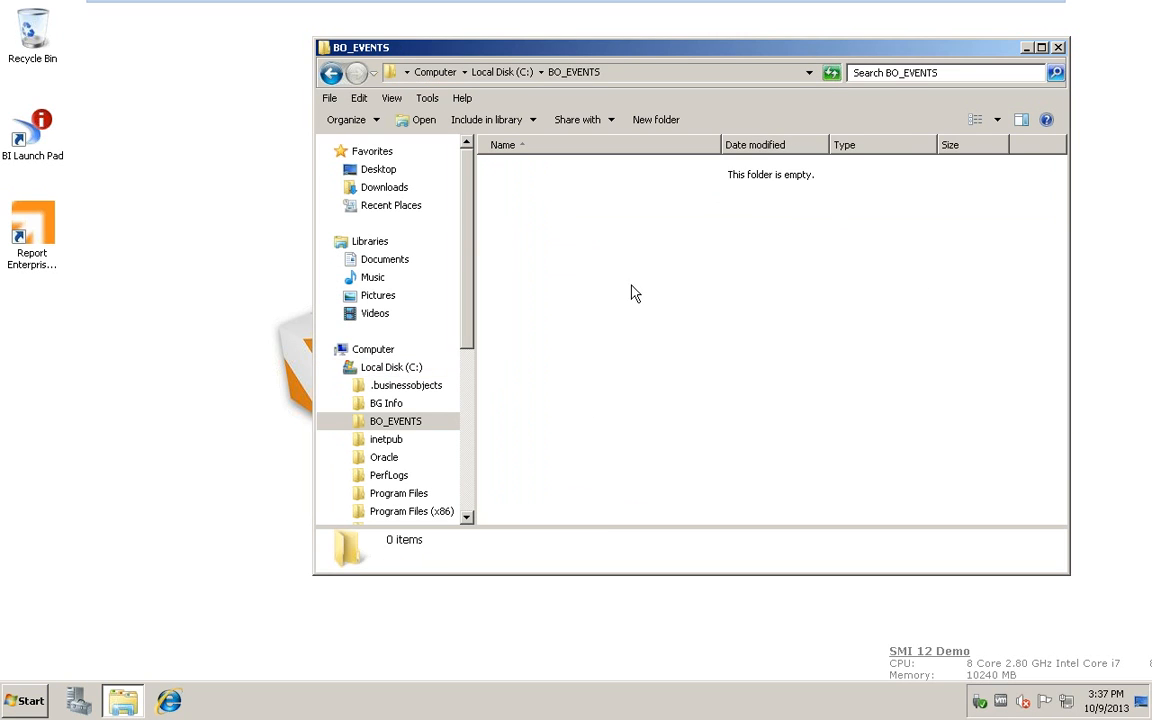
pyautogui.rightClick(549, 226)
pyautogui.moveTo(645, 410)
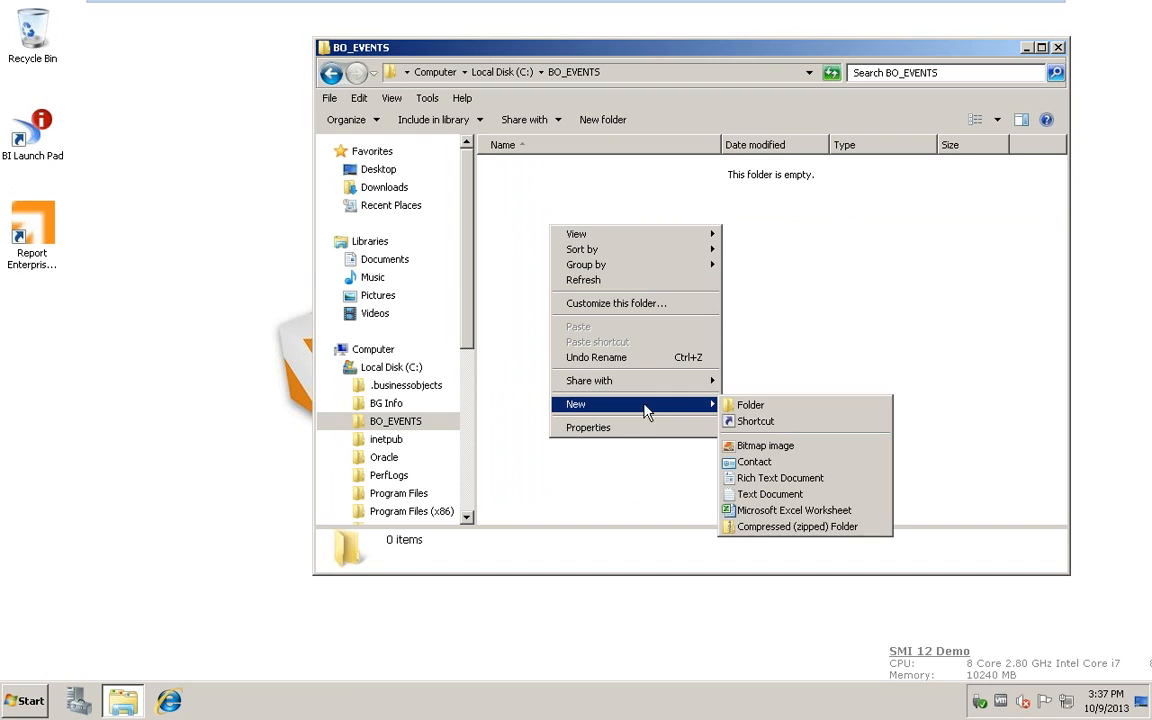
pyautogui.click(715, 420)
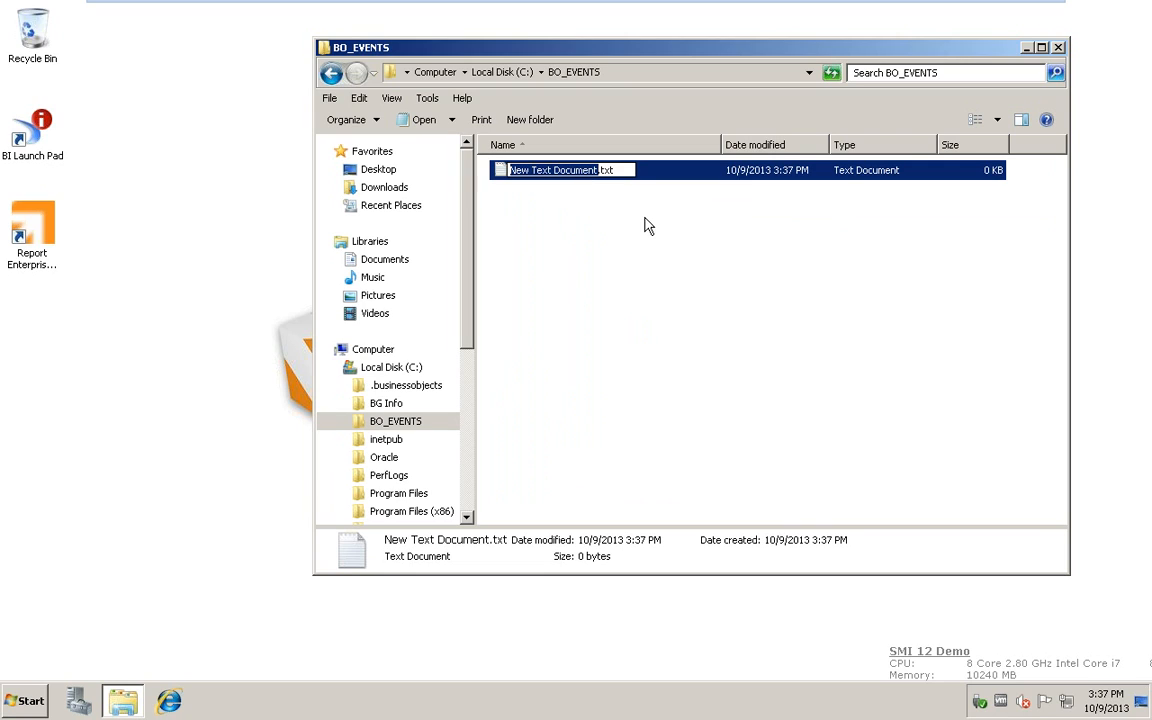
pyautogui.write('etlcomplete')
pyautogui.press('Return')
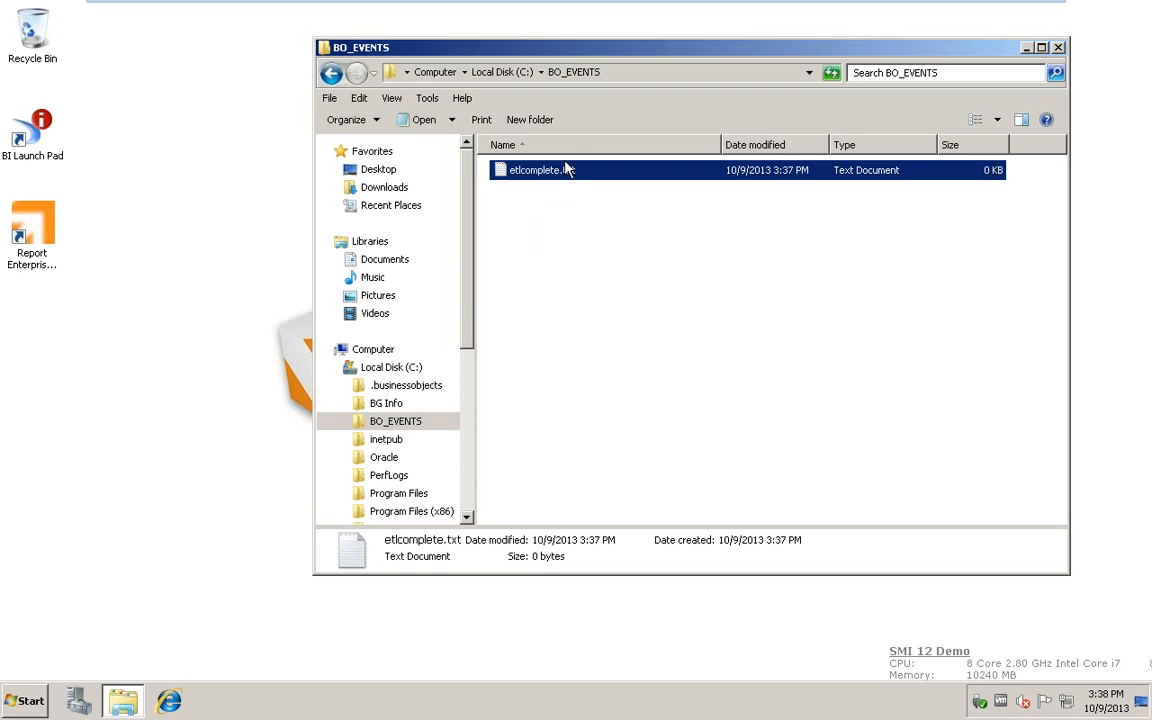
# Return to the report's schedule dialog and set the destination to BI Inbox
pyautogui.moveTo(640, 2)
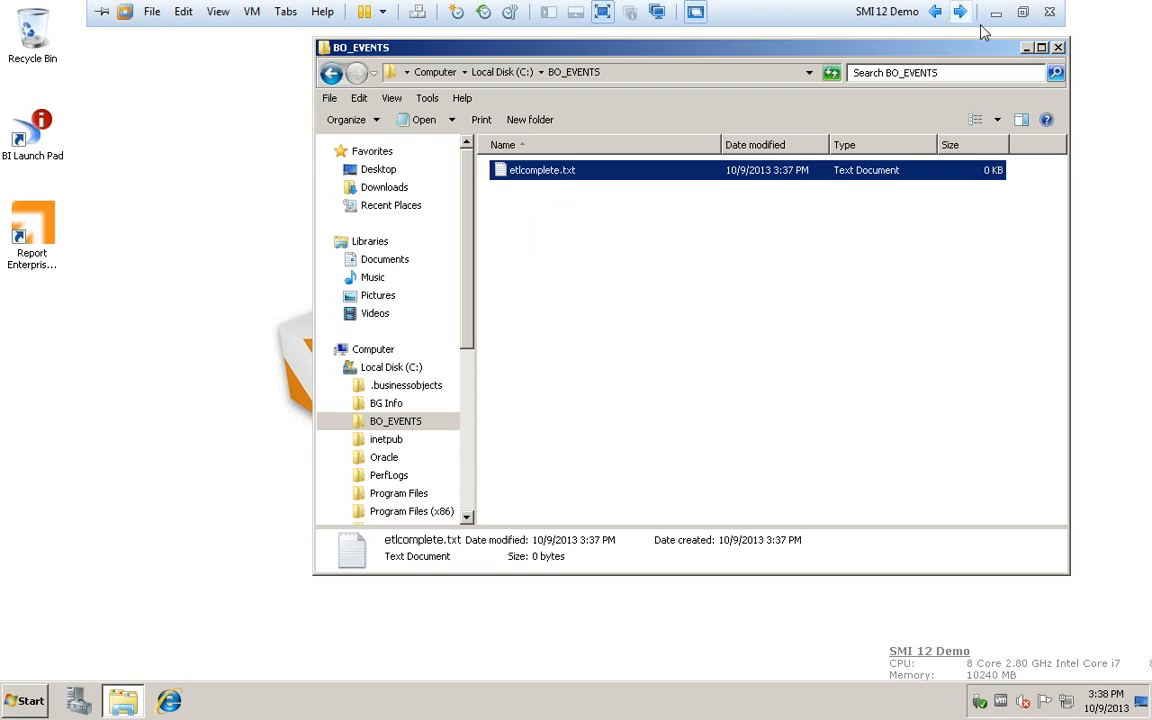
pyautogui.click(1022, 12)
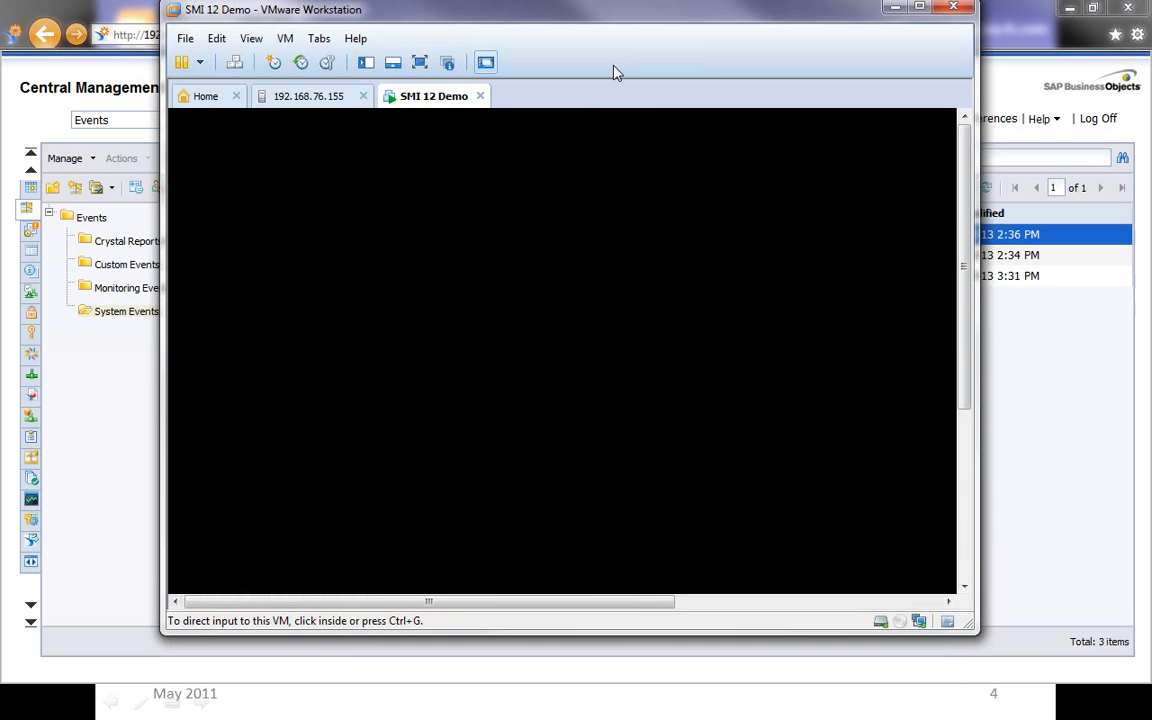
pyautogui.click(895, 8)
pyautogui.click(370, 387)
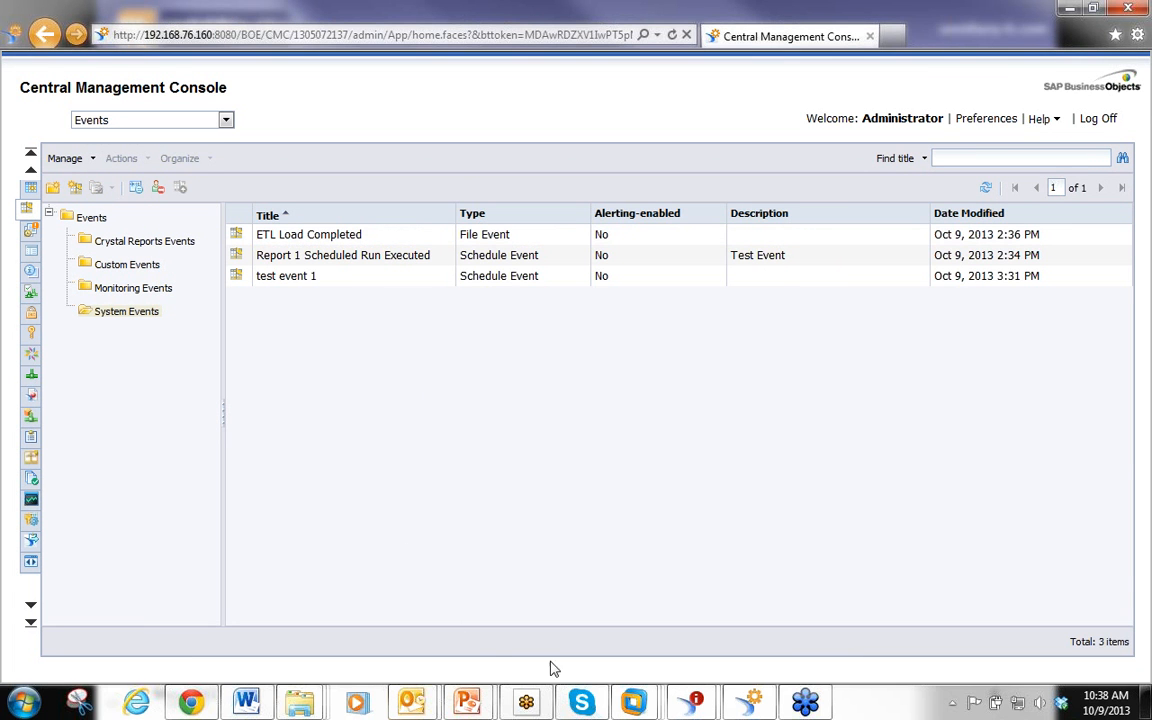
pyautogui.moveTo(692, 700)
pyautogui.click(537, 634)
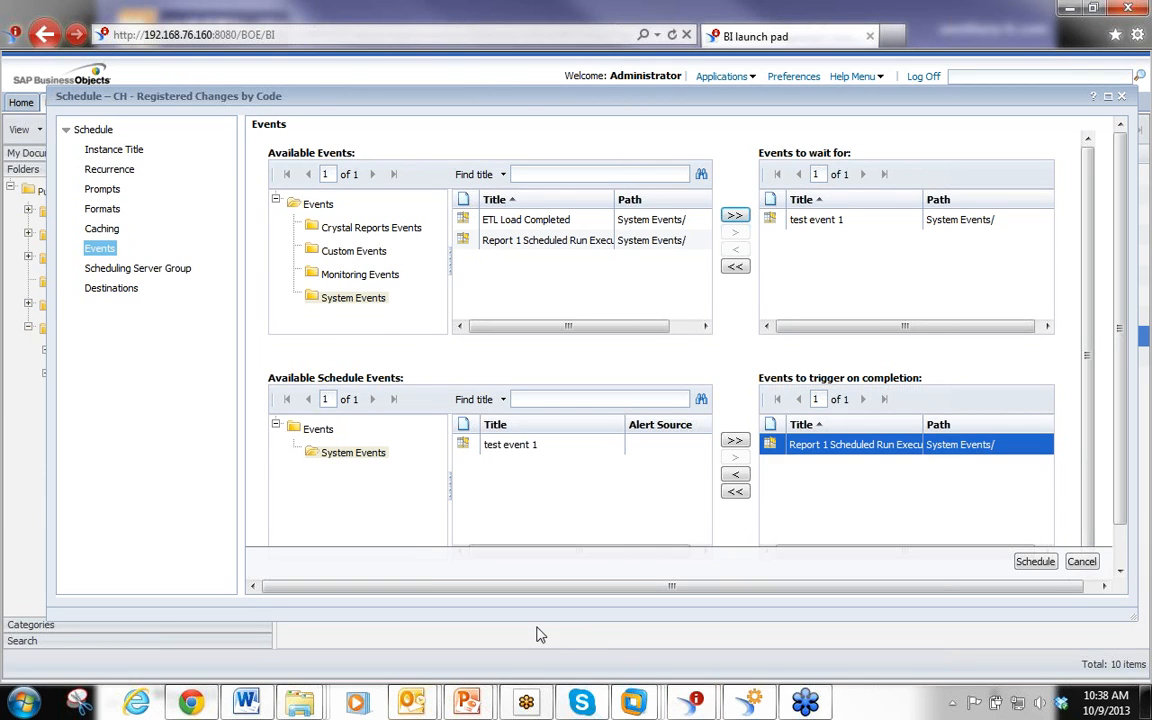
pyautogui.click(140, 269)
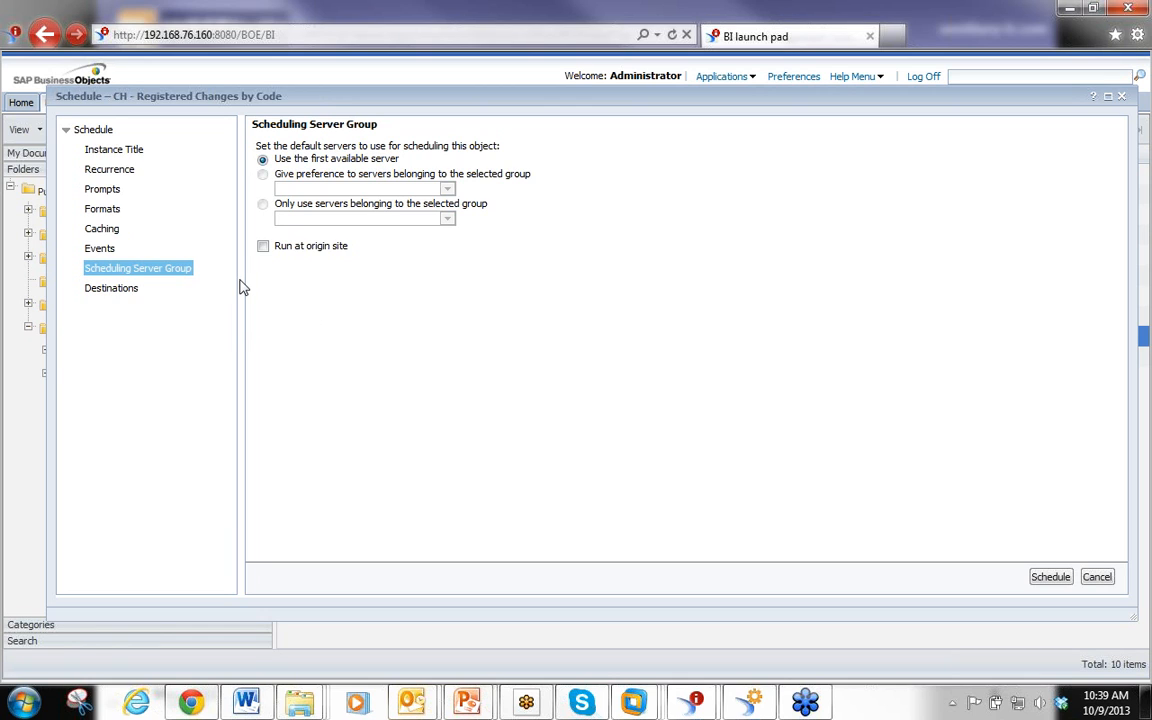
pyautogui.click(119, 292)
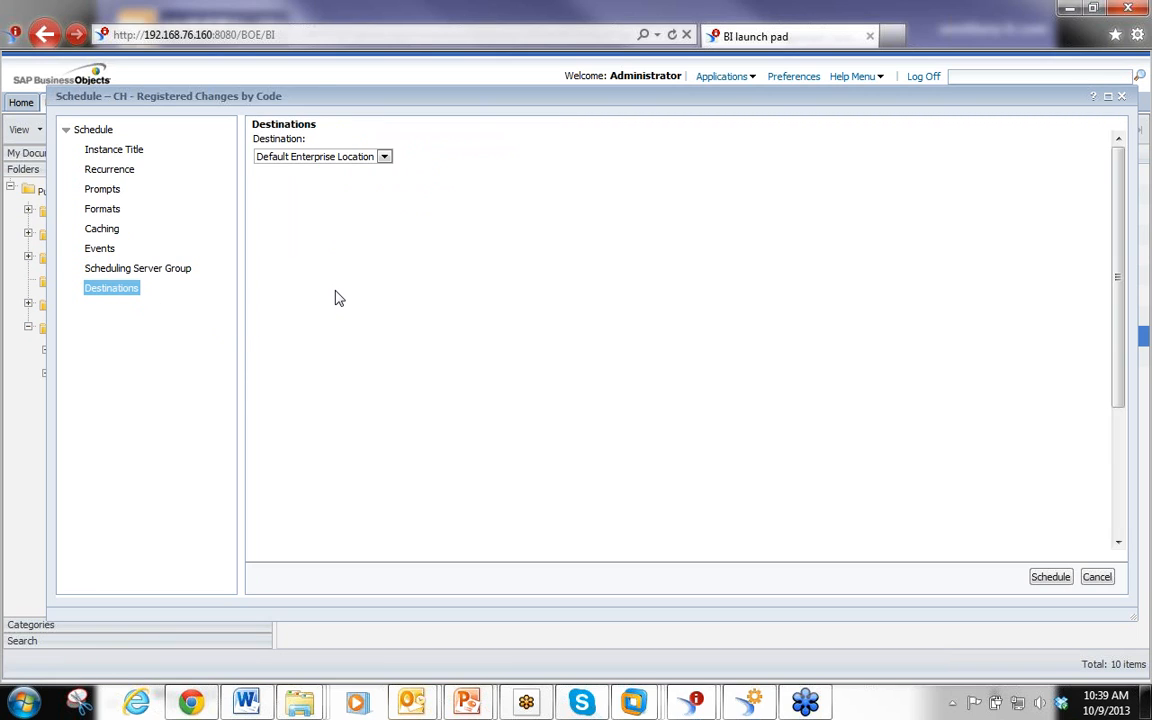
pyautogui.click(385, 158)
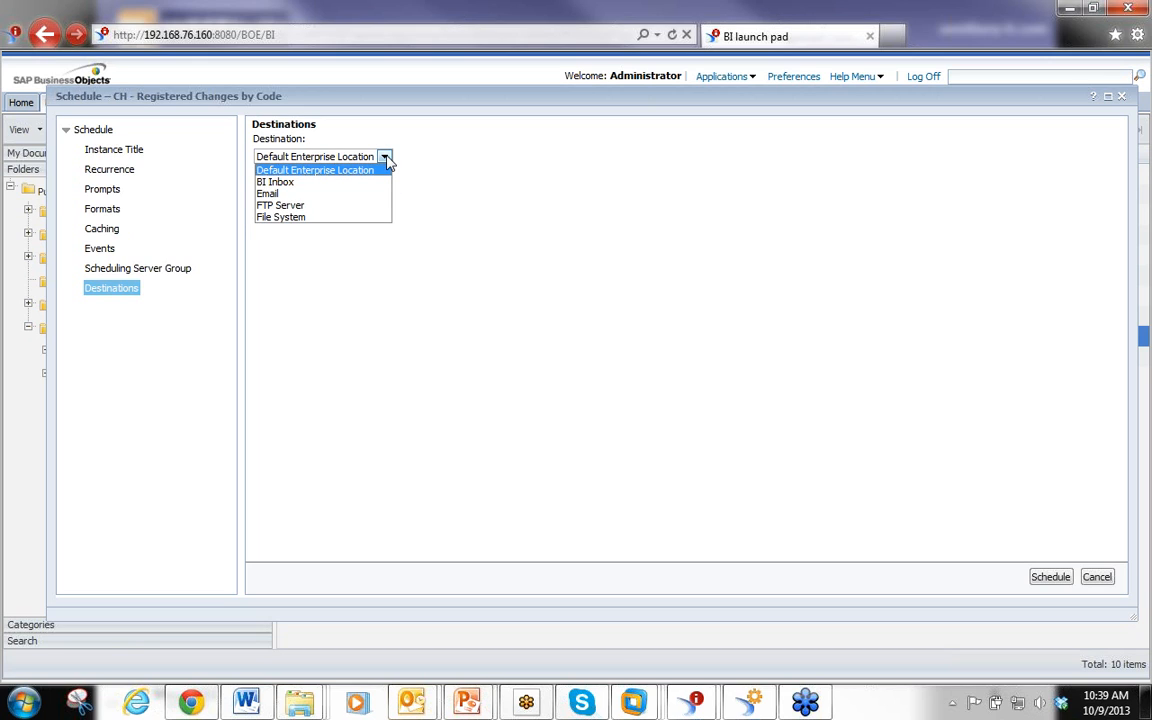
pyautogui.click(324, 184)
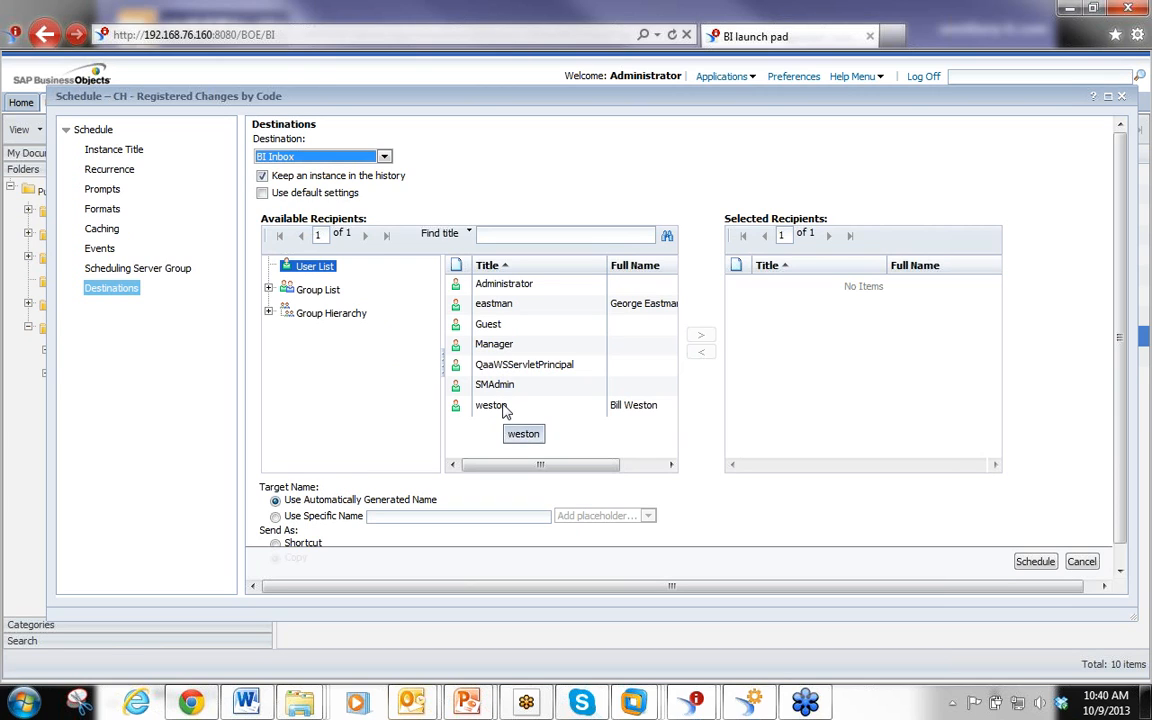
# Use a specific target name built from the Title and DateTime placeholders, %SI_NAME%%SI_STARTTIME%
pyautogui.moveTo(1121, 356); pyautogui.dragTo(1119, 443)
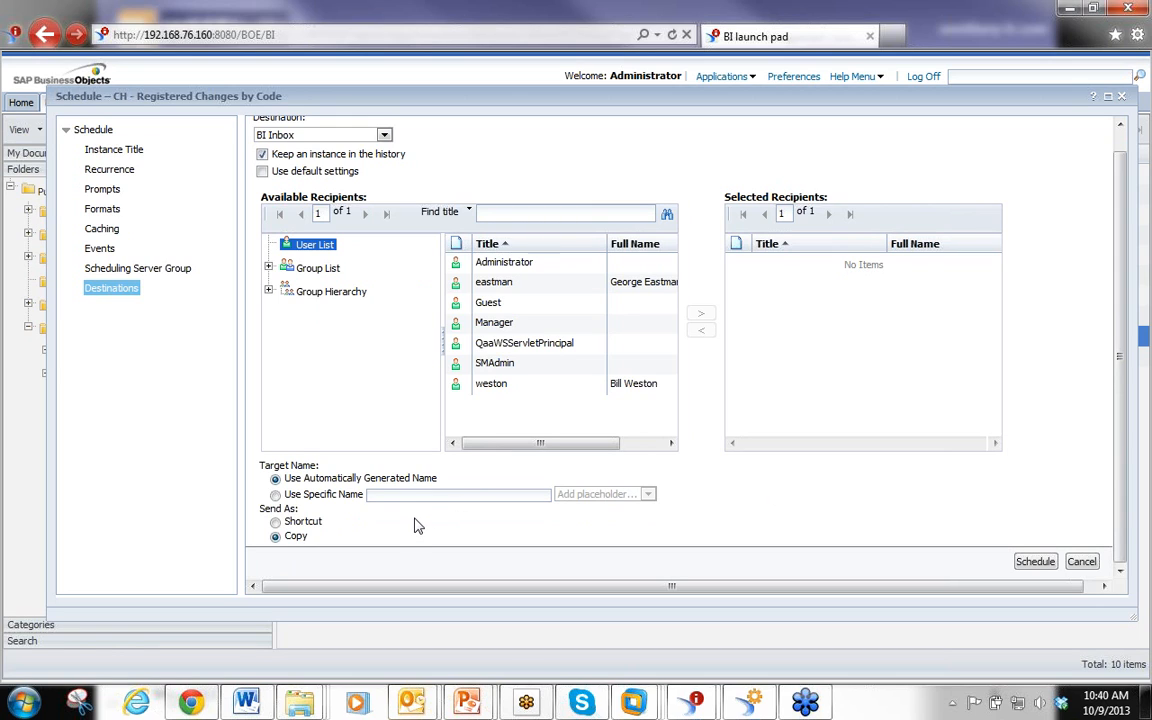
pyautogui.click(275, 495)
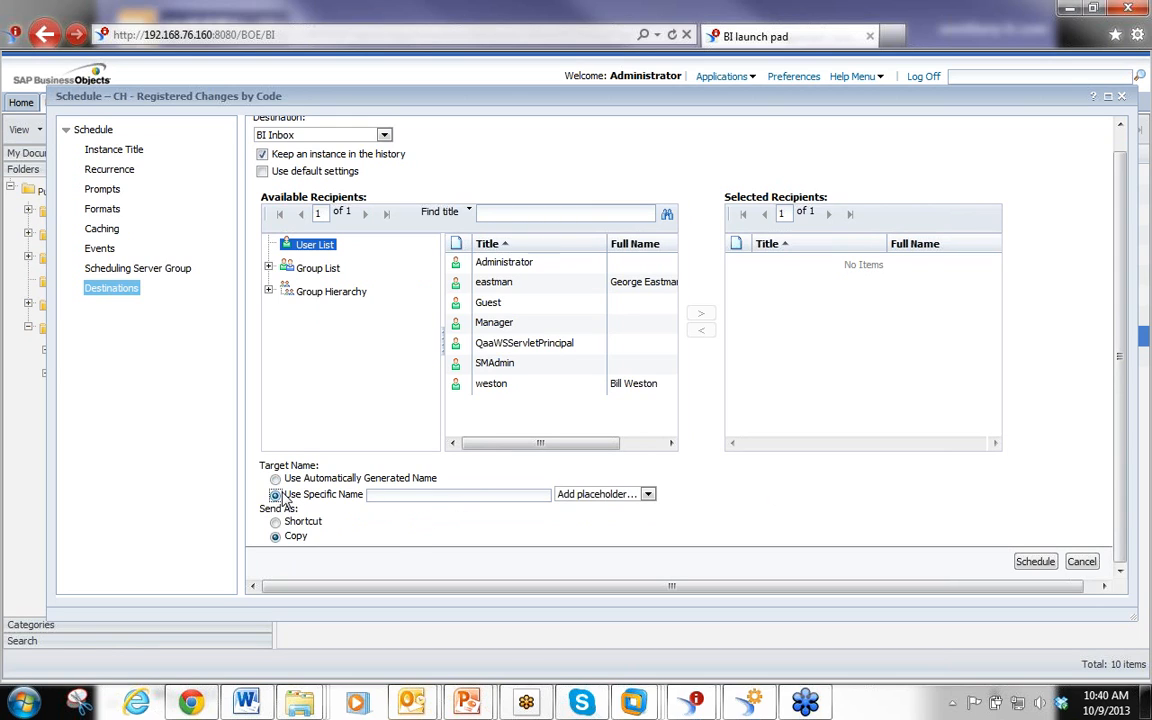
pyautogui.click(648, 495)
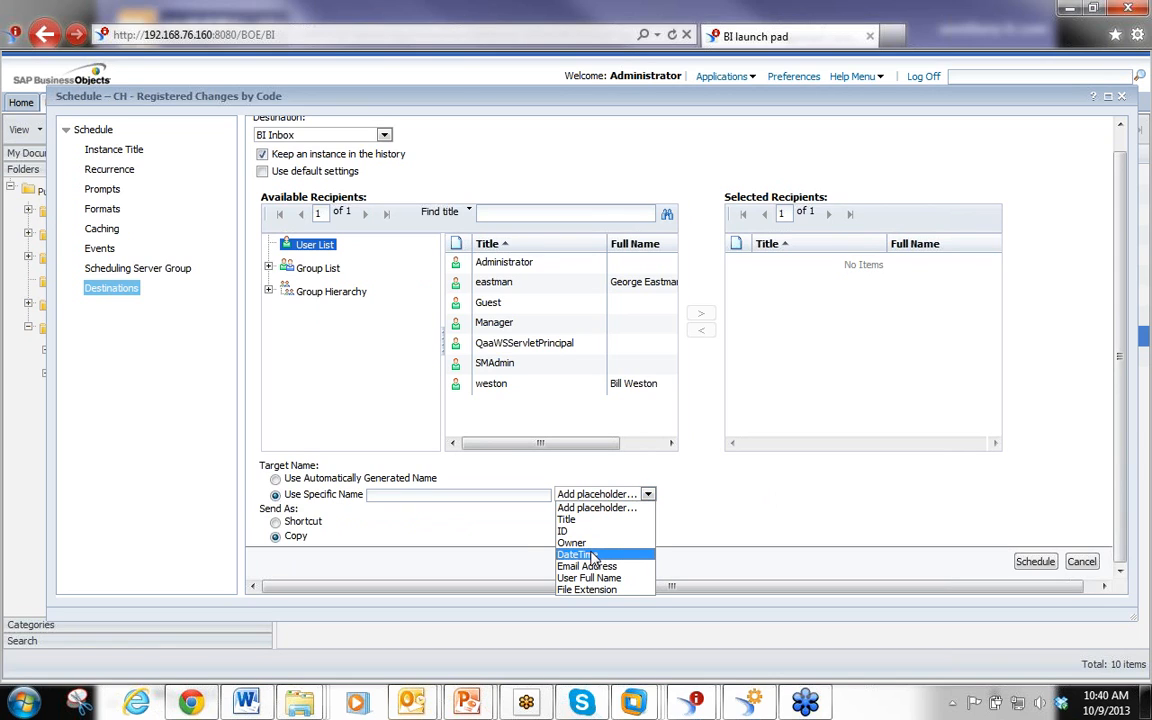
pyautogui.click(463, 494)
pyautogui.write('test')
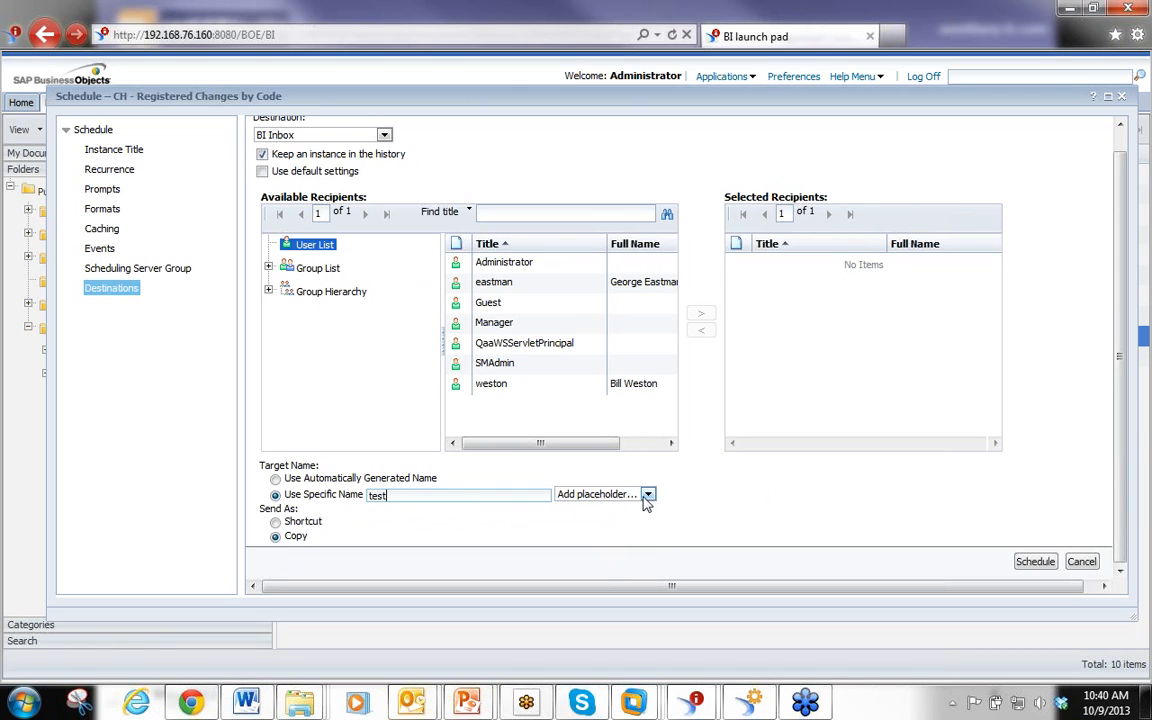
pyautogui.moveTo(455, 494); pyautogui.dragTo(232, 489)
pyautogui.press('BackSpace')
pyautogui.click(648, 494)
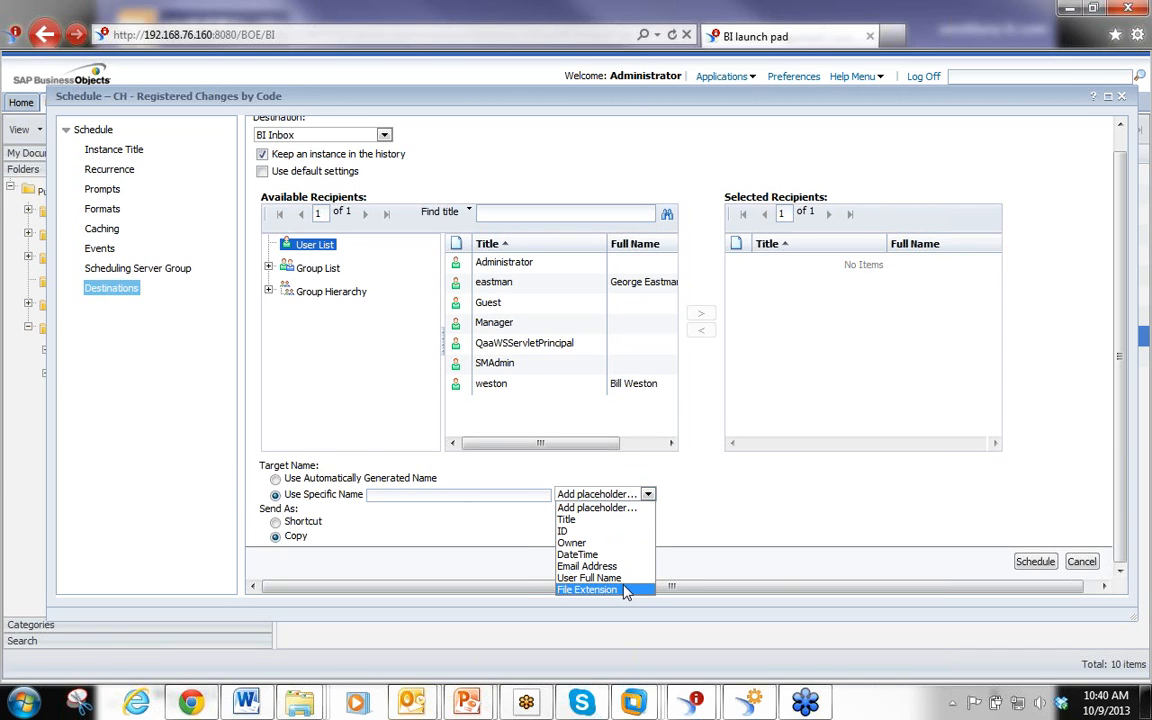
pyautogui.click(575, 519)
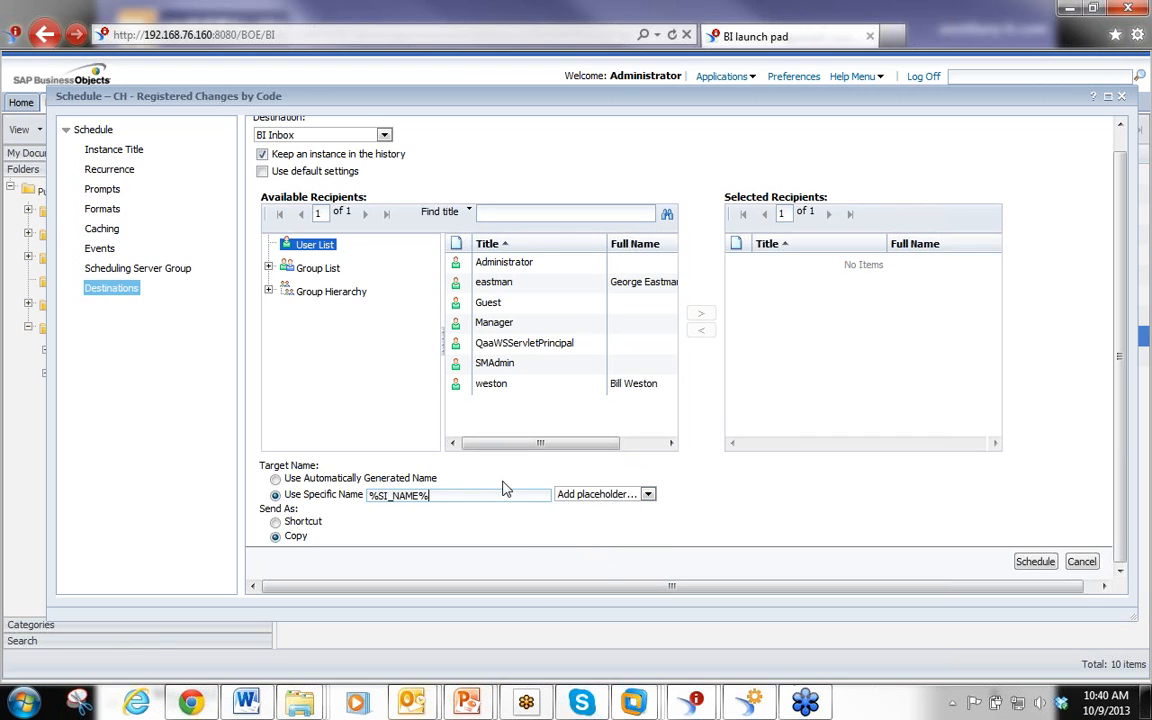
pyautogui.click(648, 494)
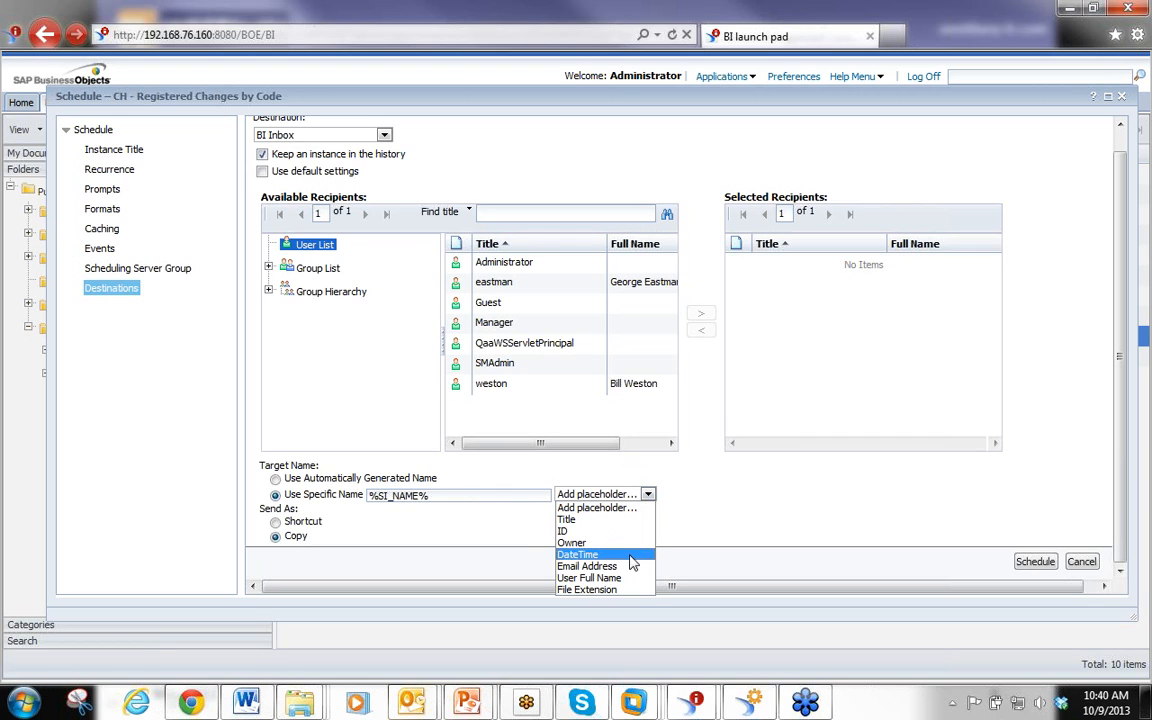
pyautogui.click(630, 556)
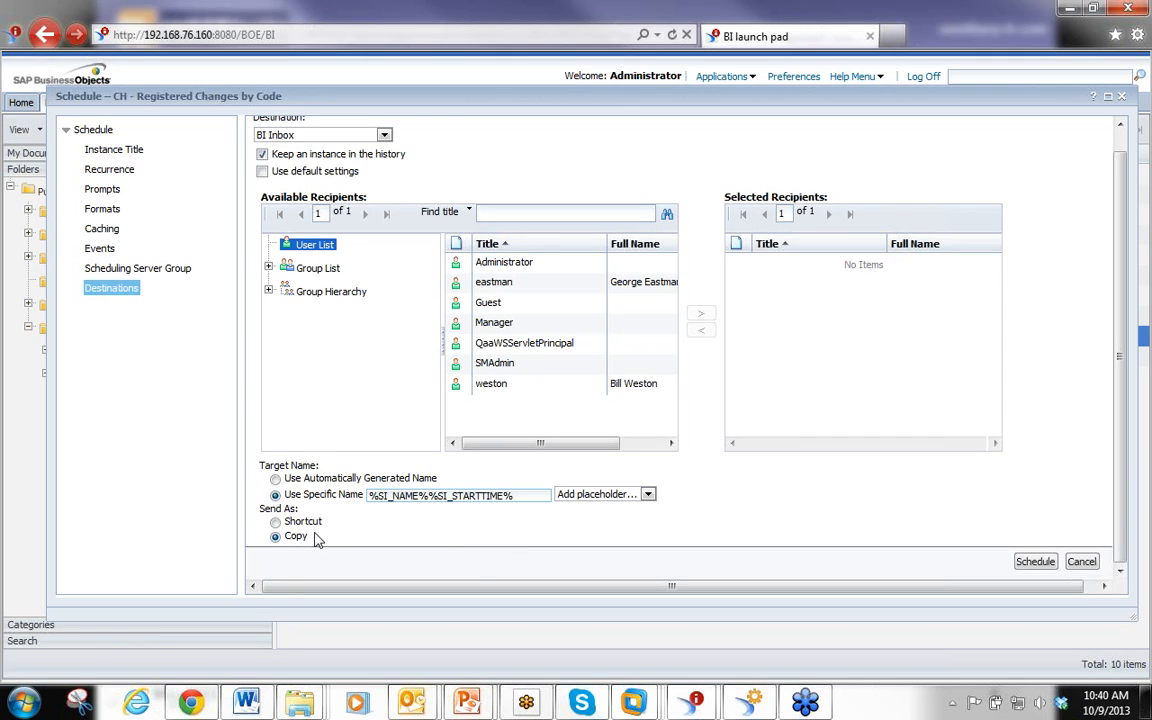
# Set the BI Inbox delivery to send as a shortcut, then switch the destination to Email
pyautogui.click(276, 521)
pyautogui.click(385, 136)
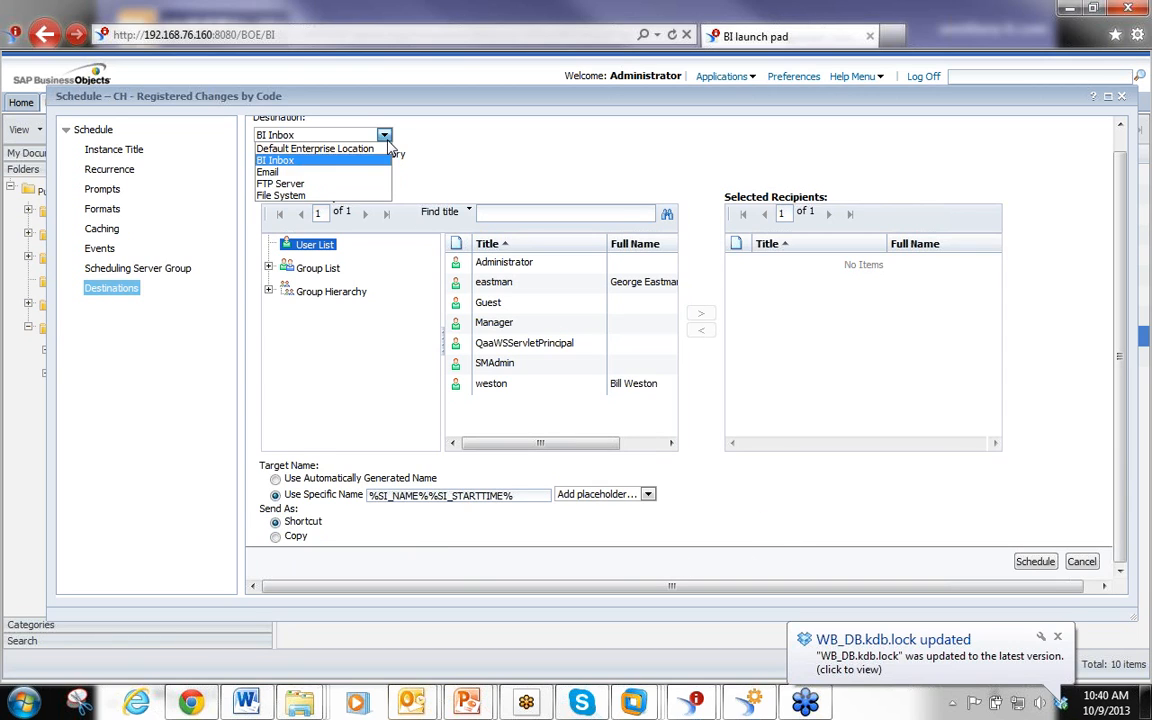
pyautogui.click(350, 172)
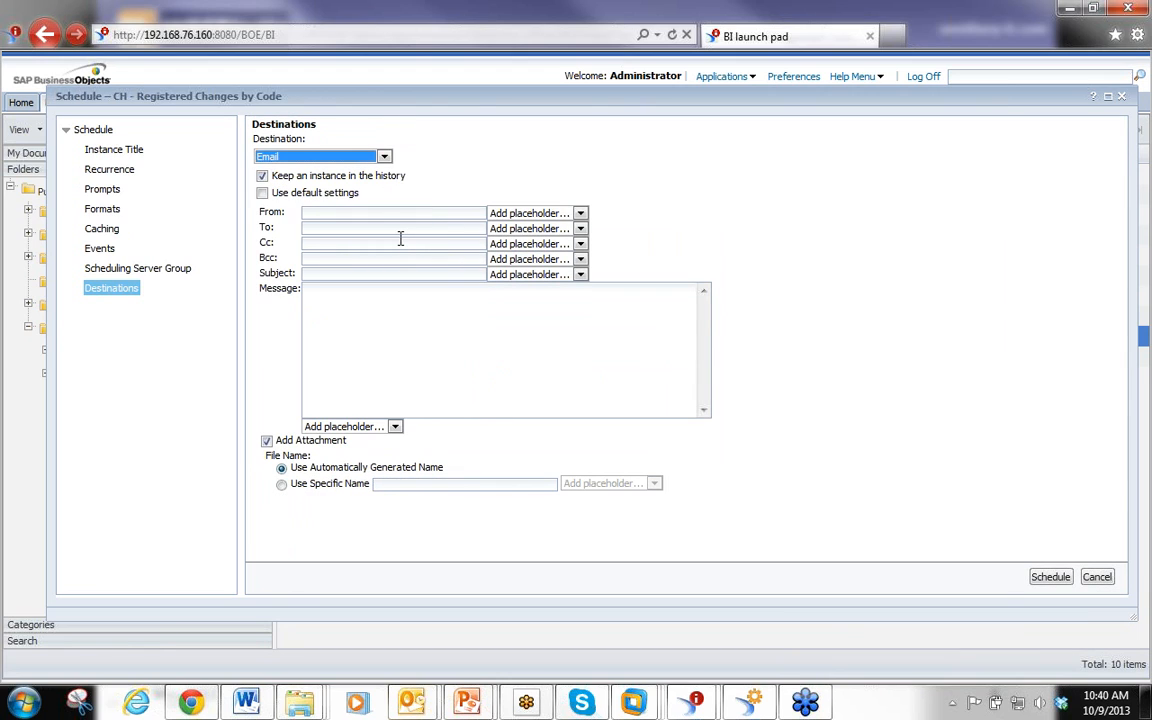
# Keep an instance in the history, turn off default settings, and enter the sender's e-mail address in From
pyautogui.click(262, 176)
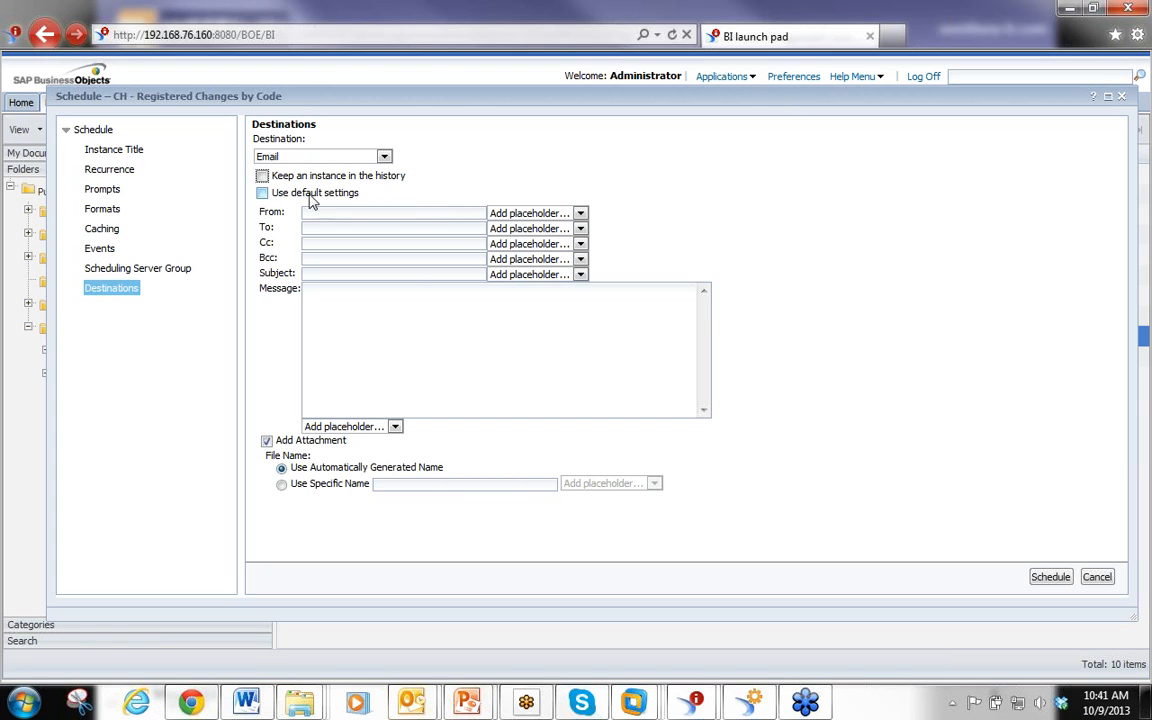
pyautogui.click(262, 175)
pyautogui.click(262, 192)
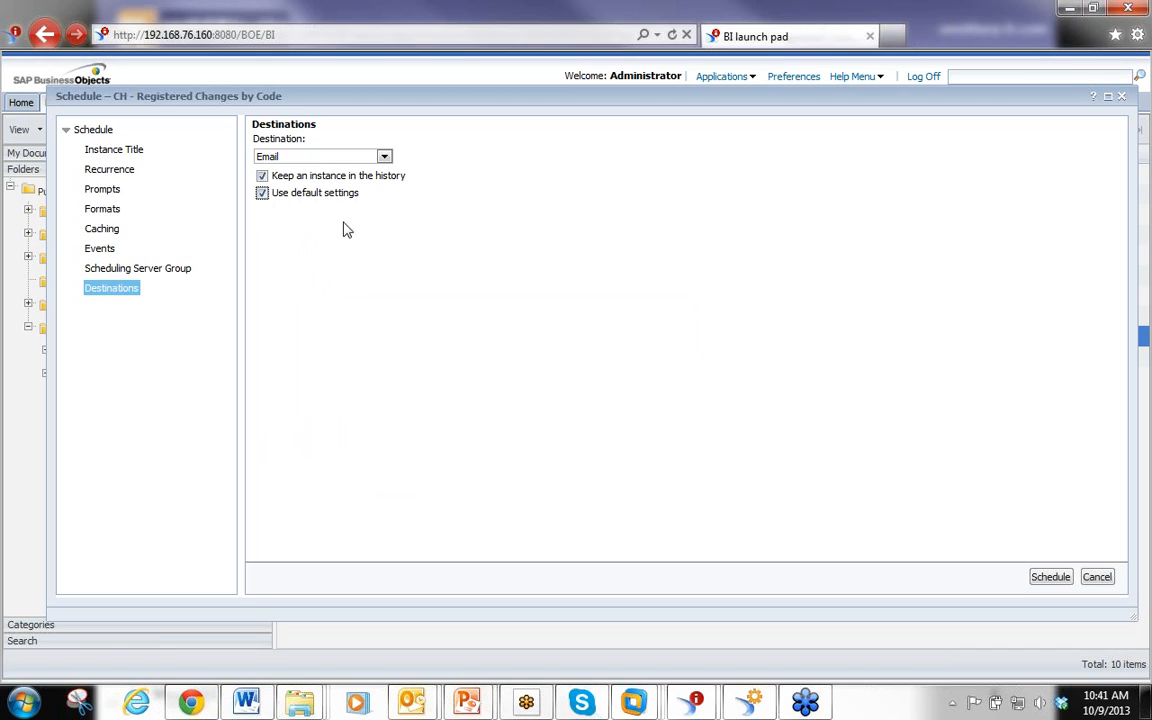
pyautogui.click(262, 194)
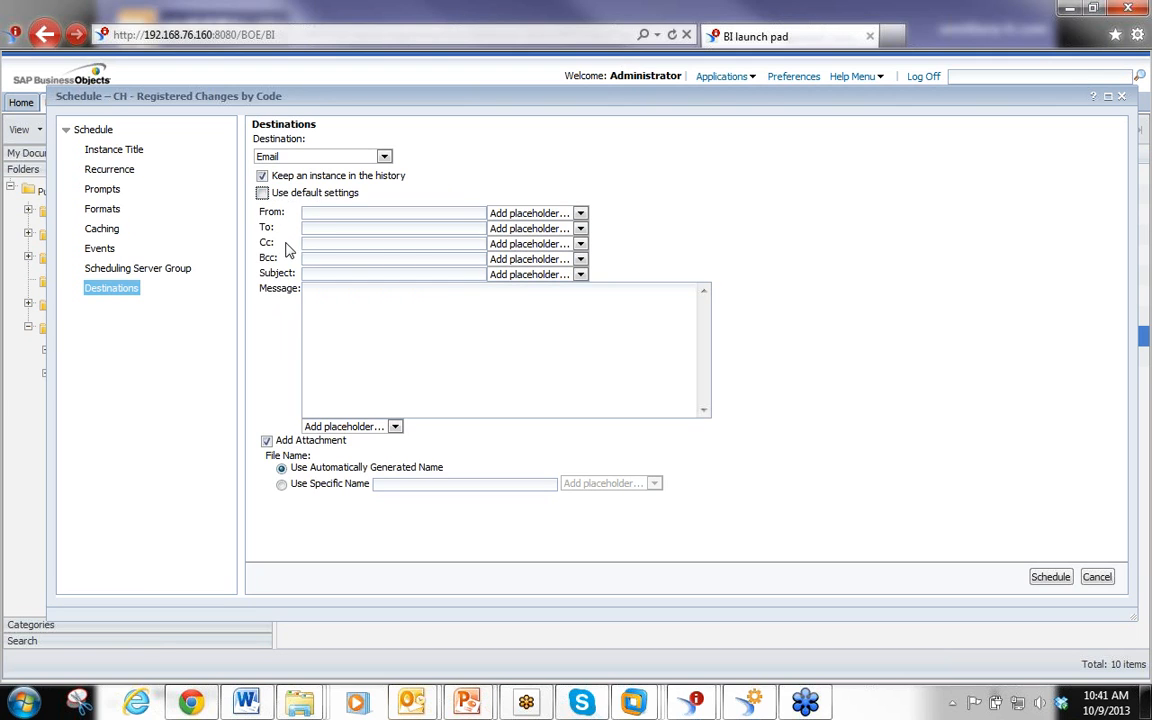
pyautogui.click(314, 213)
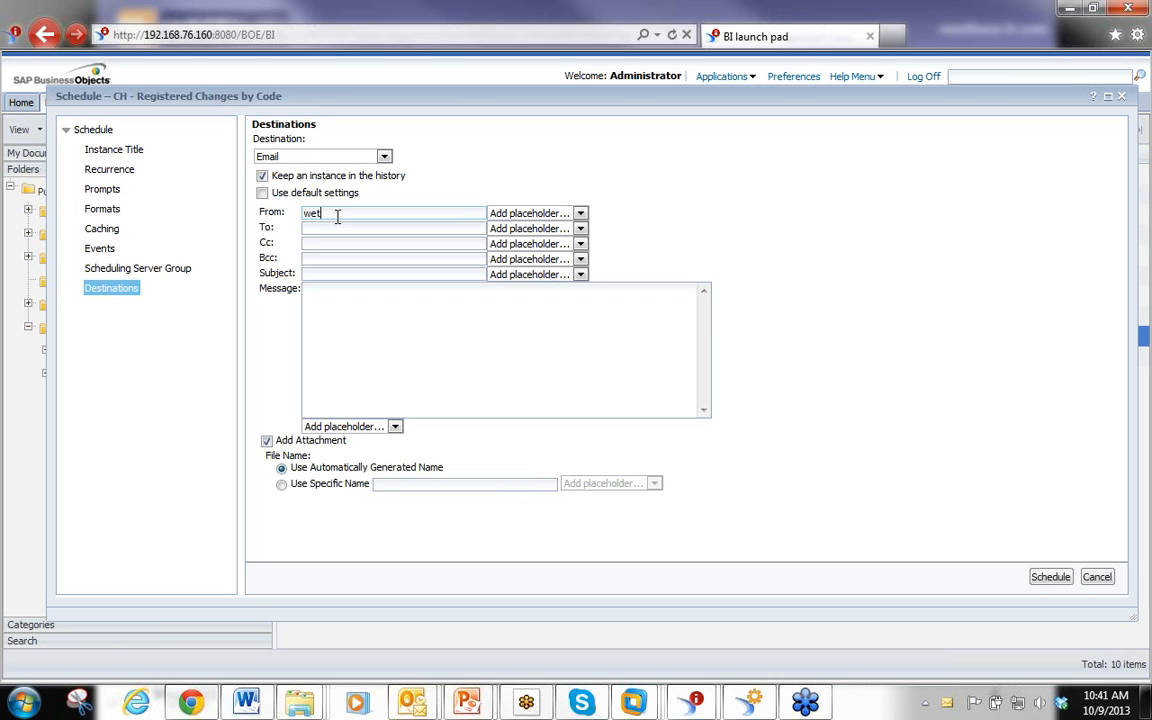
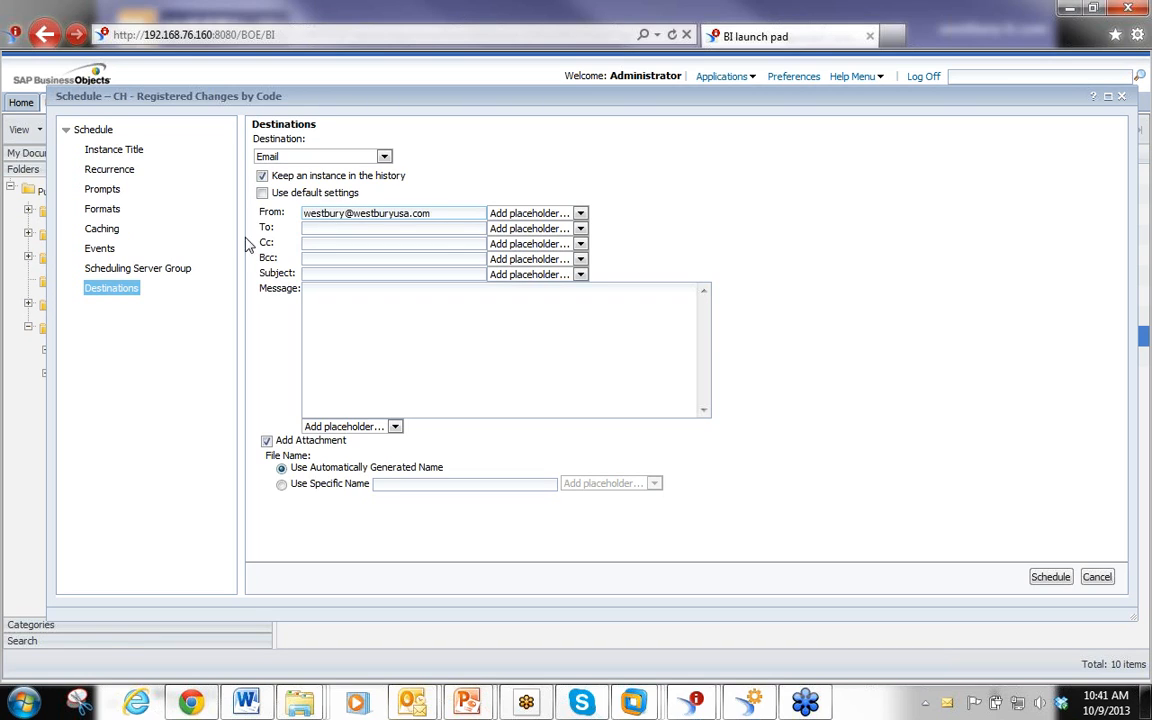
# Build the email subject from the Title and Owner placeholders, %SI_NAME%%SI_OWNER%
pyautogui.click(316, 227)
pyautogui.click(339, 324)
pyautogui.click(421, 272)
pyautogui.click(579, 275)
pyautogui.click(557, 300)
pyautogui.click(580, 274)
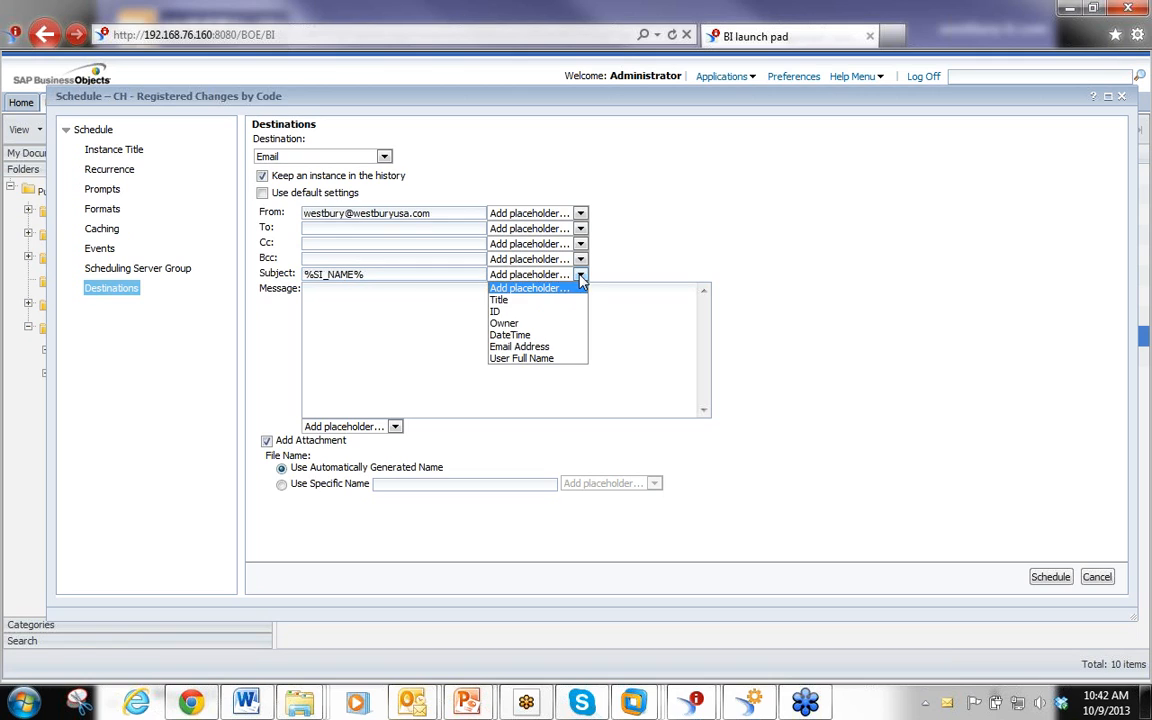
pyautogui.click(555, 324)
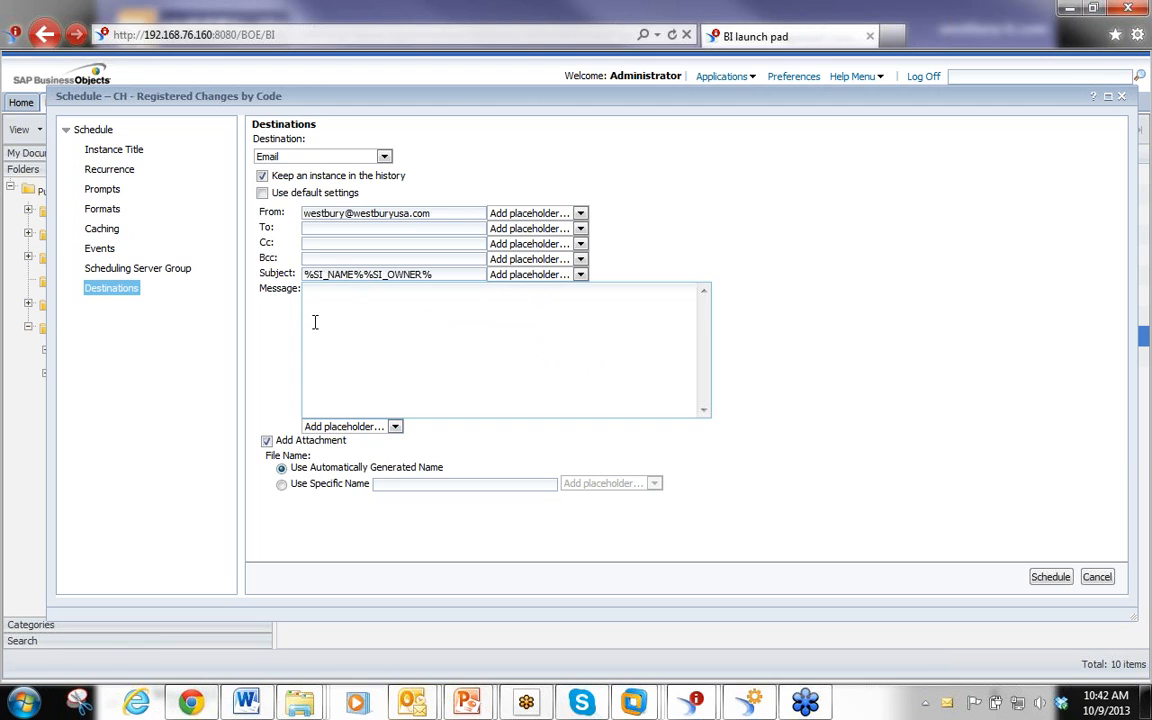
# Fill the email message with the ID and Title placeholders, %SI_ID%%SI_NAME%
pyautogui.click(396, 427)
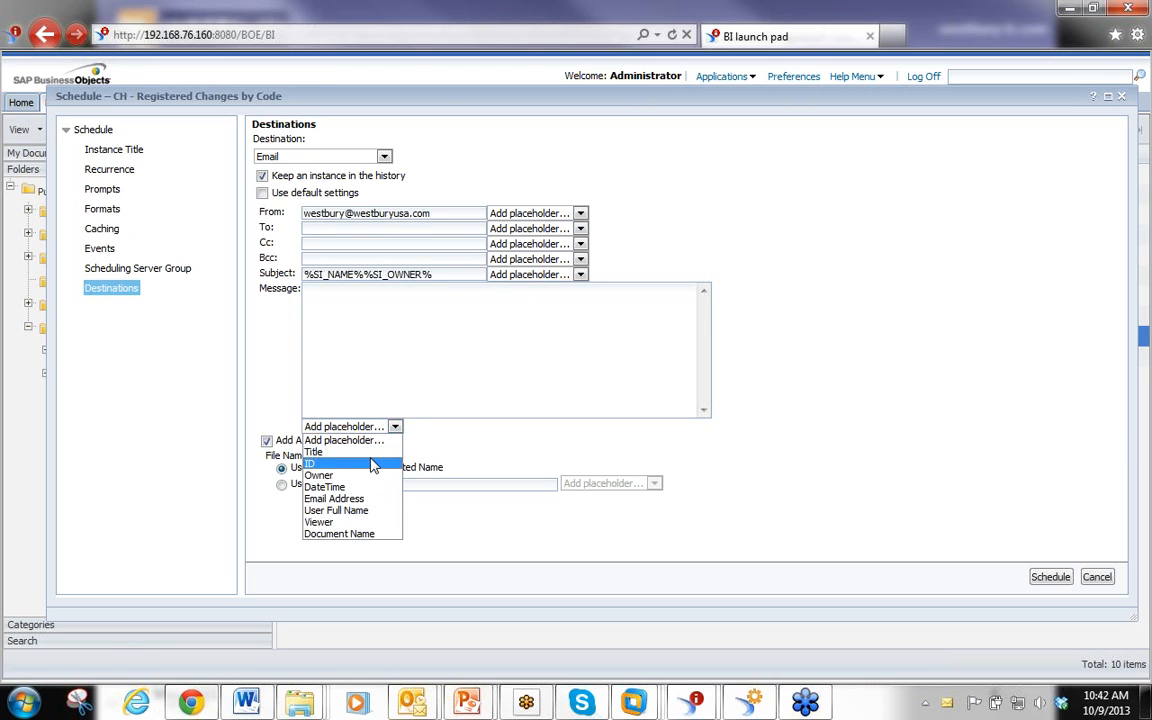
pyautogui.click(373, 464)
pyautogui.click(396, 427)
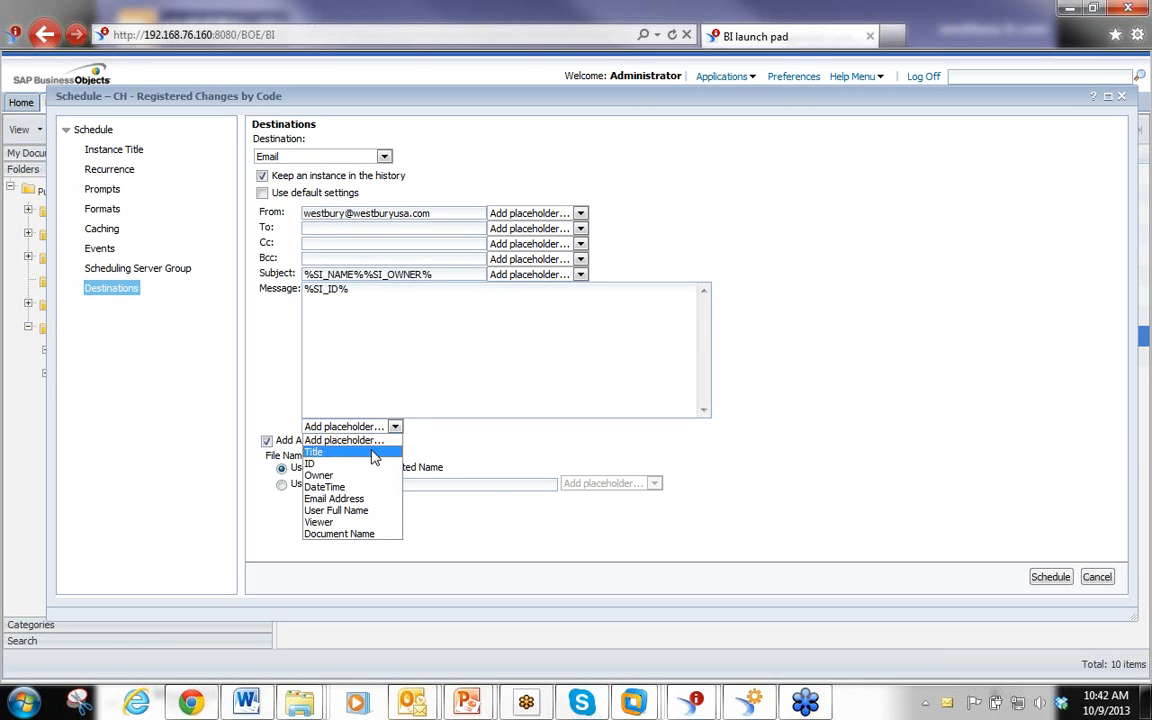
pyautogui.click(378, 452)
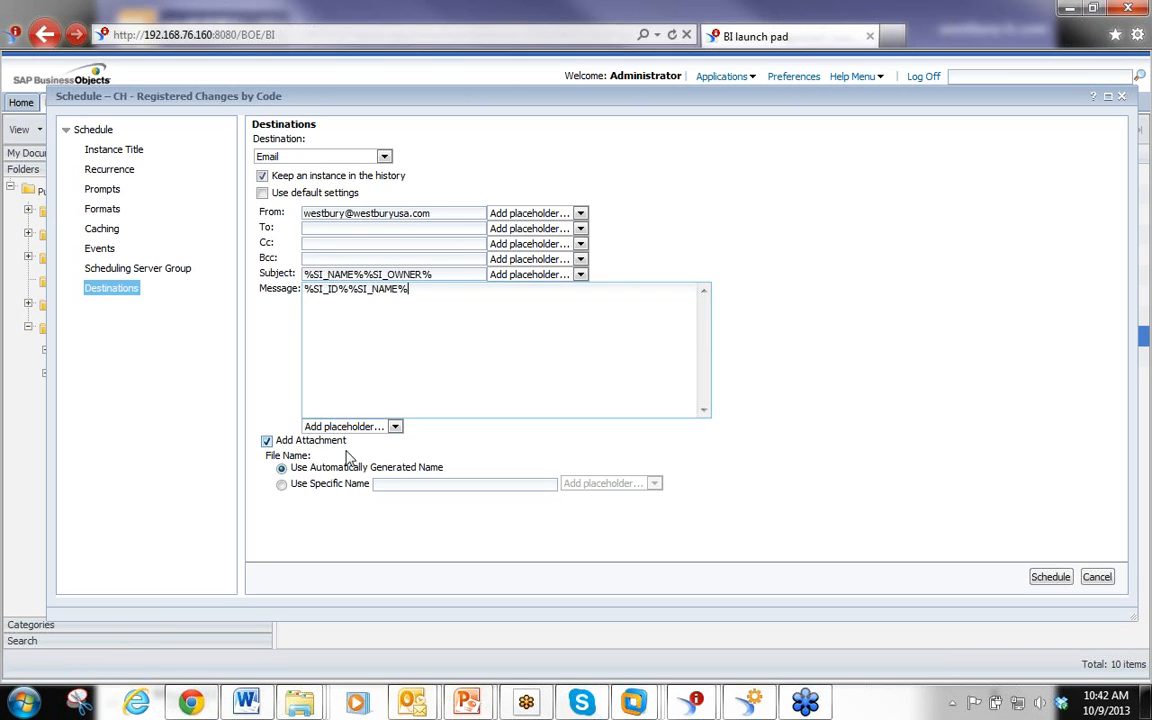
# Choose a specific attachment file name, then cancel the schedule dialog
pyautogui.click(282, 486)
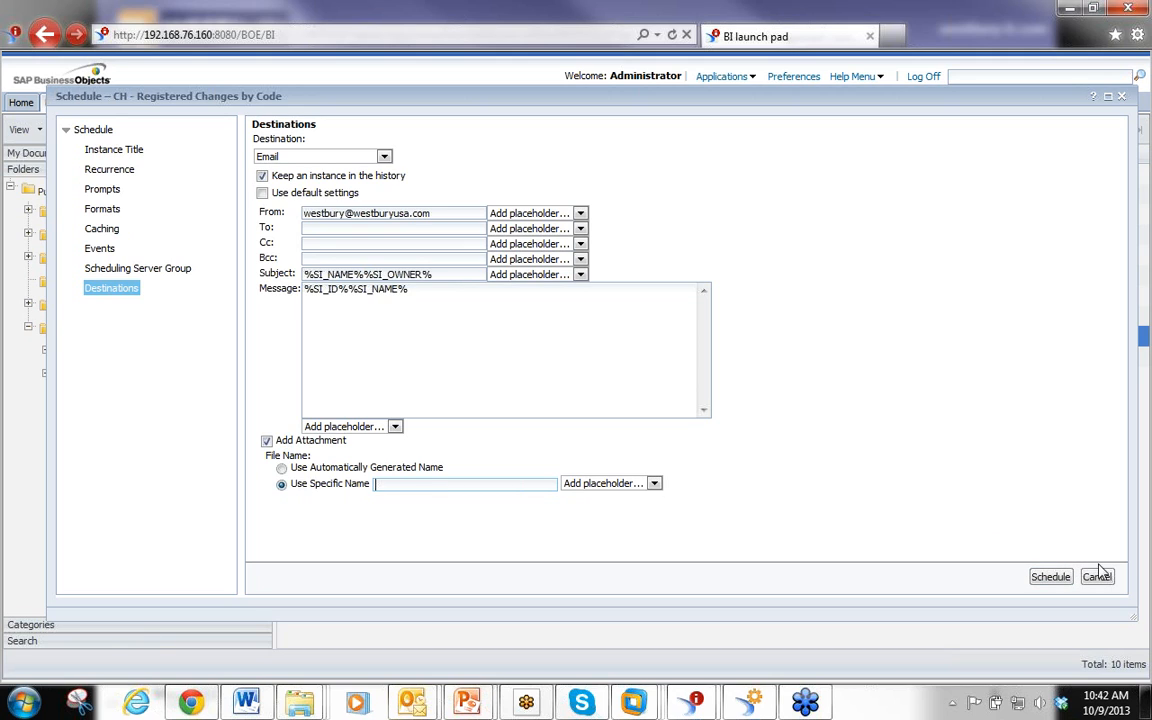
pyautogui.click(1097, 577)
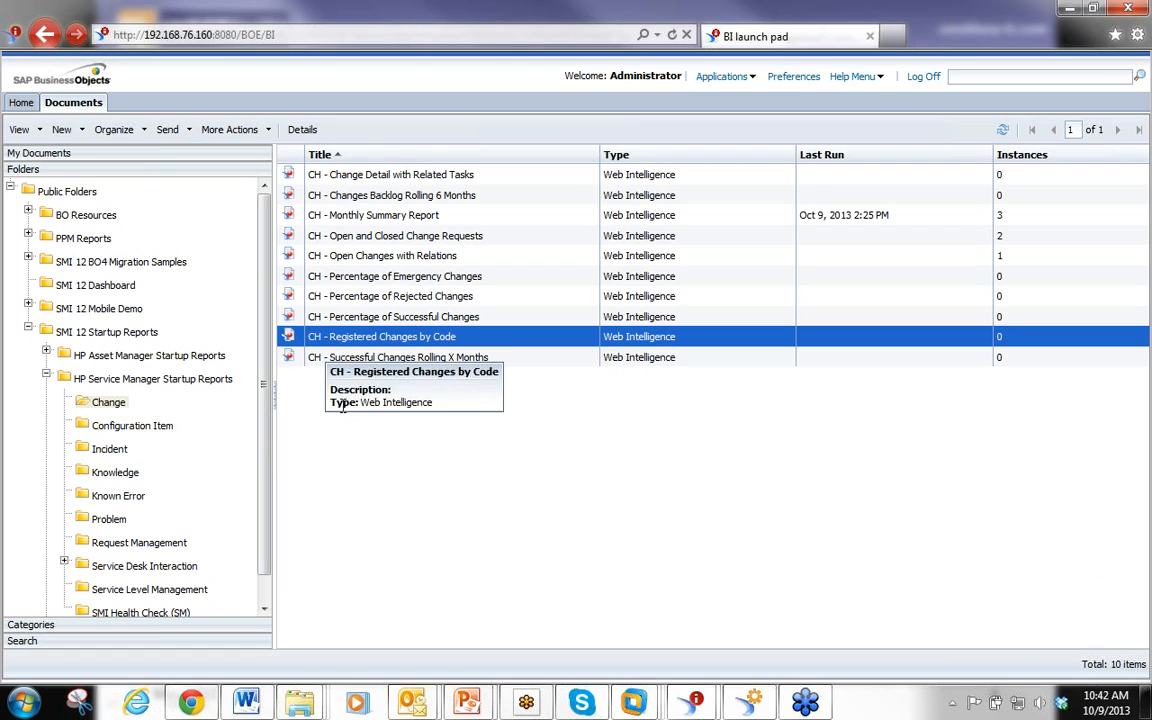
# Open the history of the CH - Monthly Summary Report
pyautogui.click(413, 197)
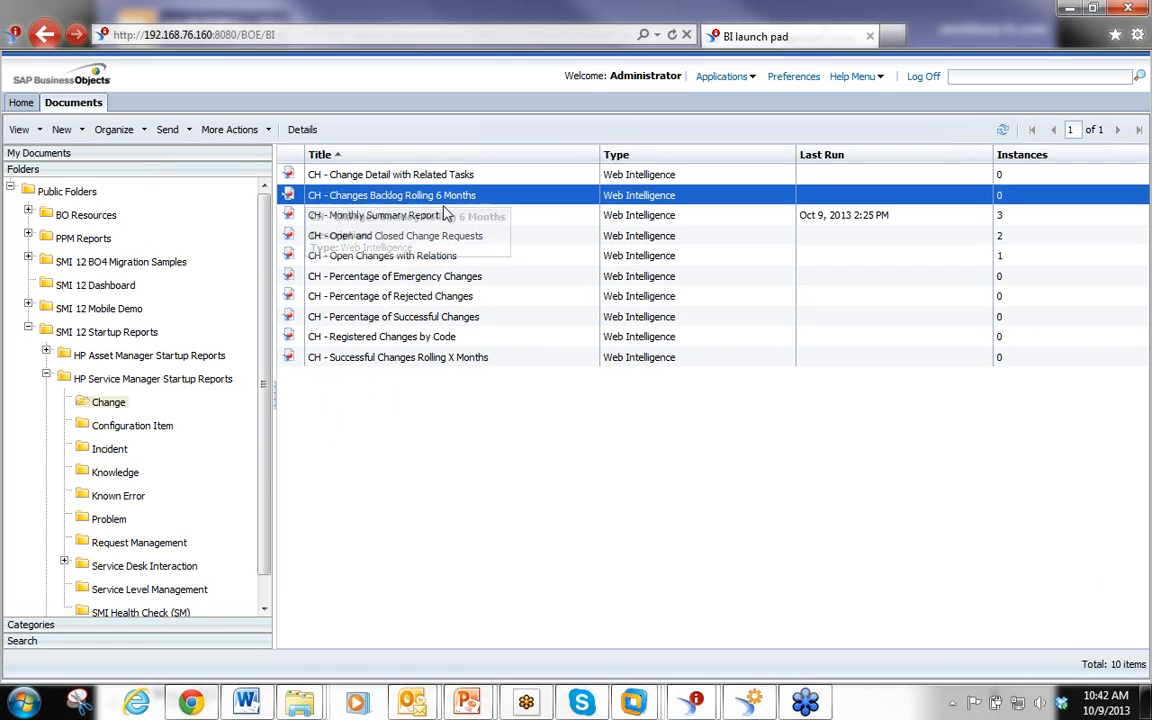
pyautogui.click(362, 218)
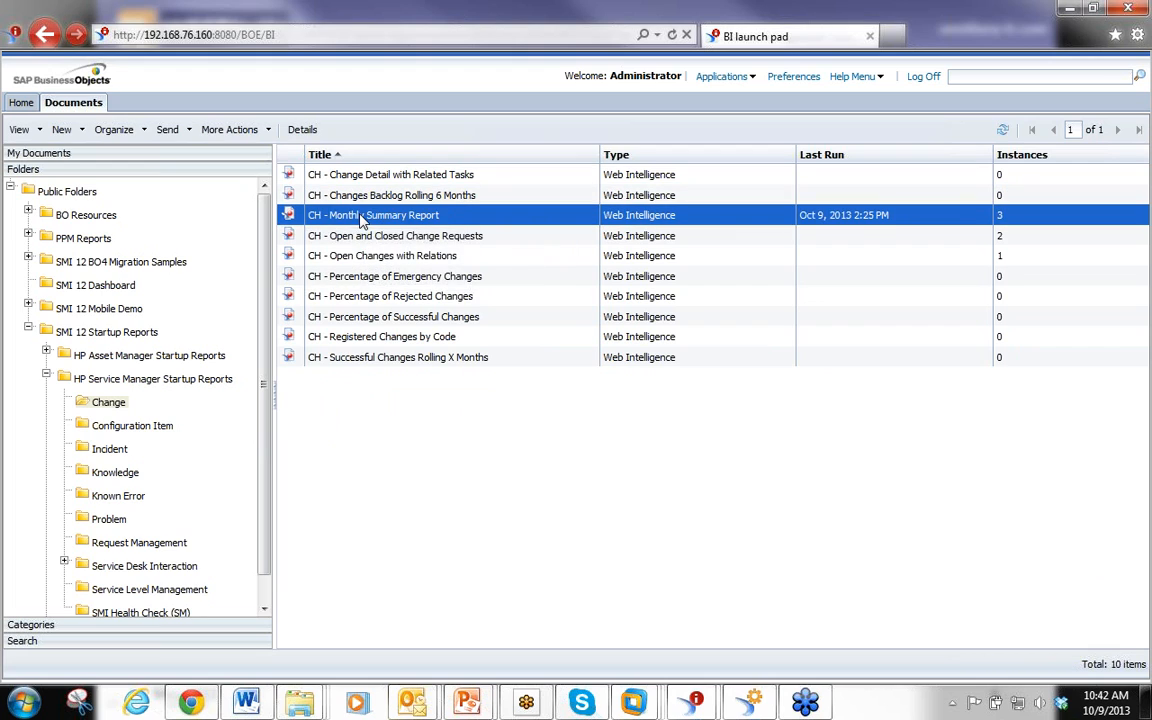
pyautogui.rightClick(362, 220)
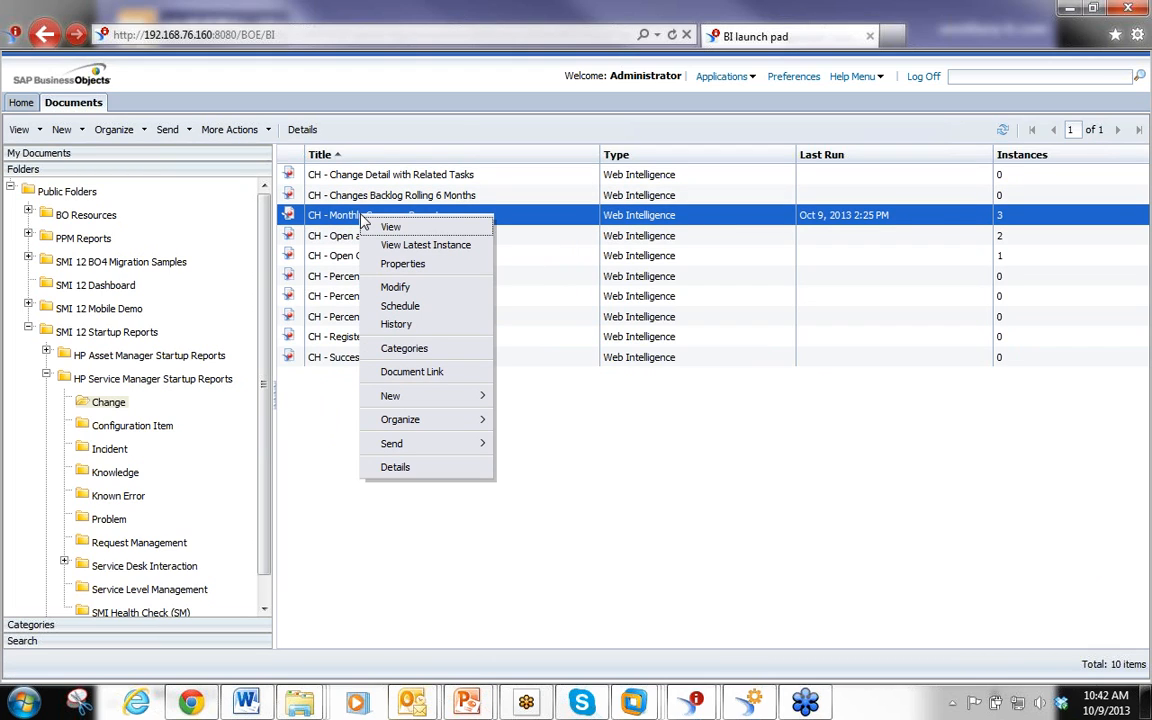
pyautogui.click(396, 325)
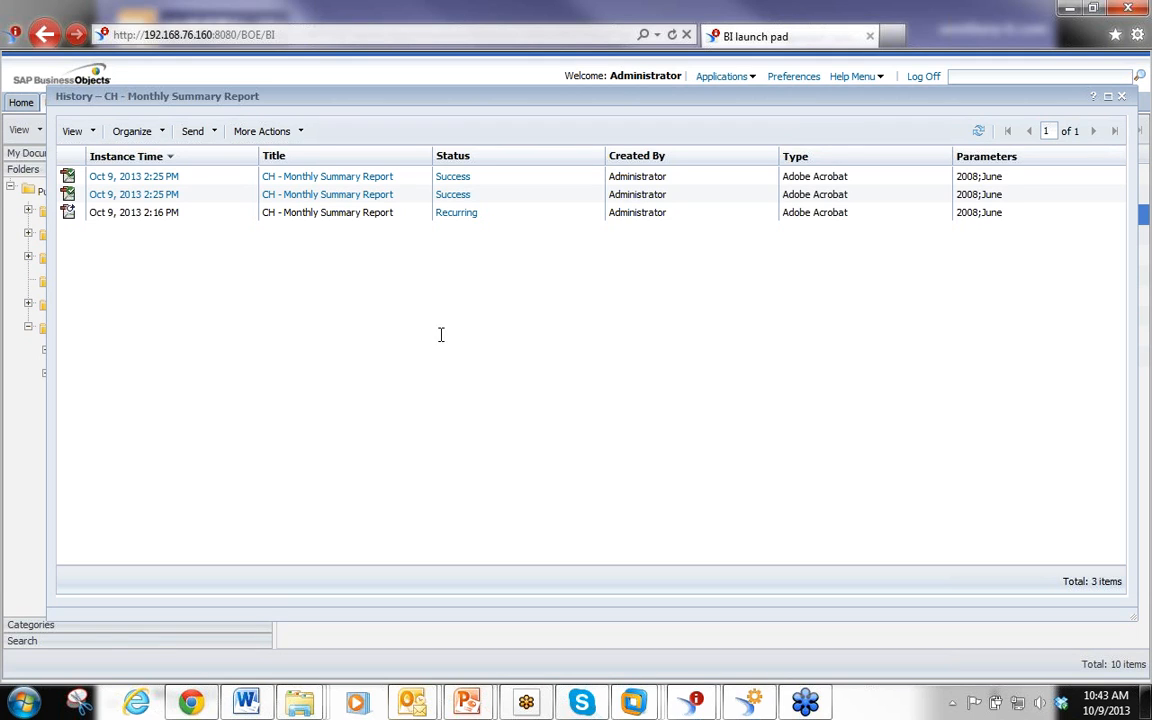
# Select the recurring instance and open its Reschedule dialog, then cancel it
pyautogui.moveTo(172, 190)
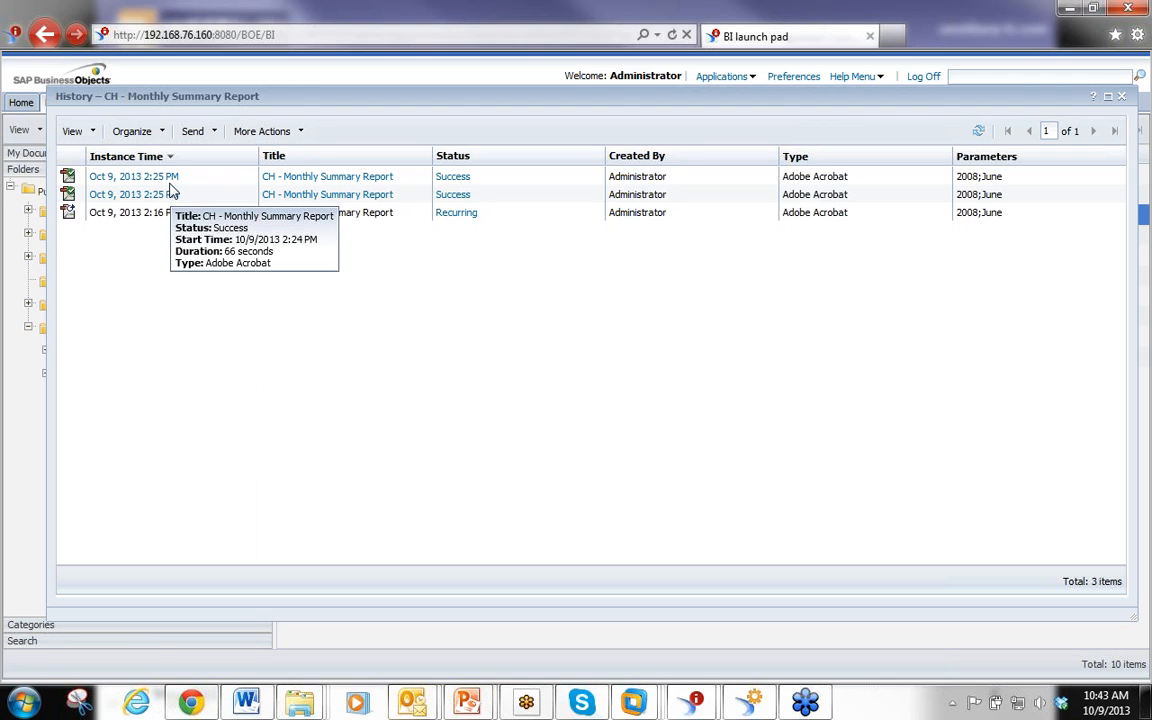
pyautogui.moveTo(167, 212)
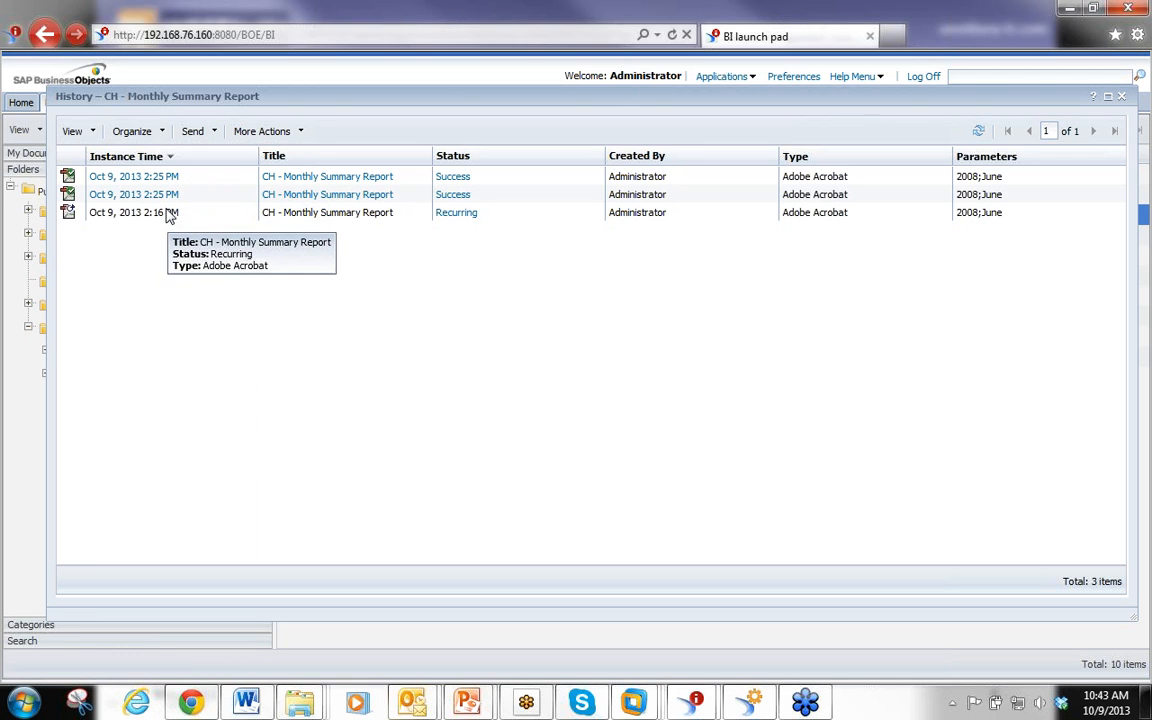
pyautogui.click(268, 214)
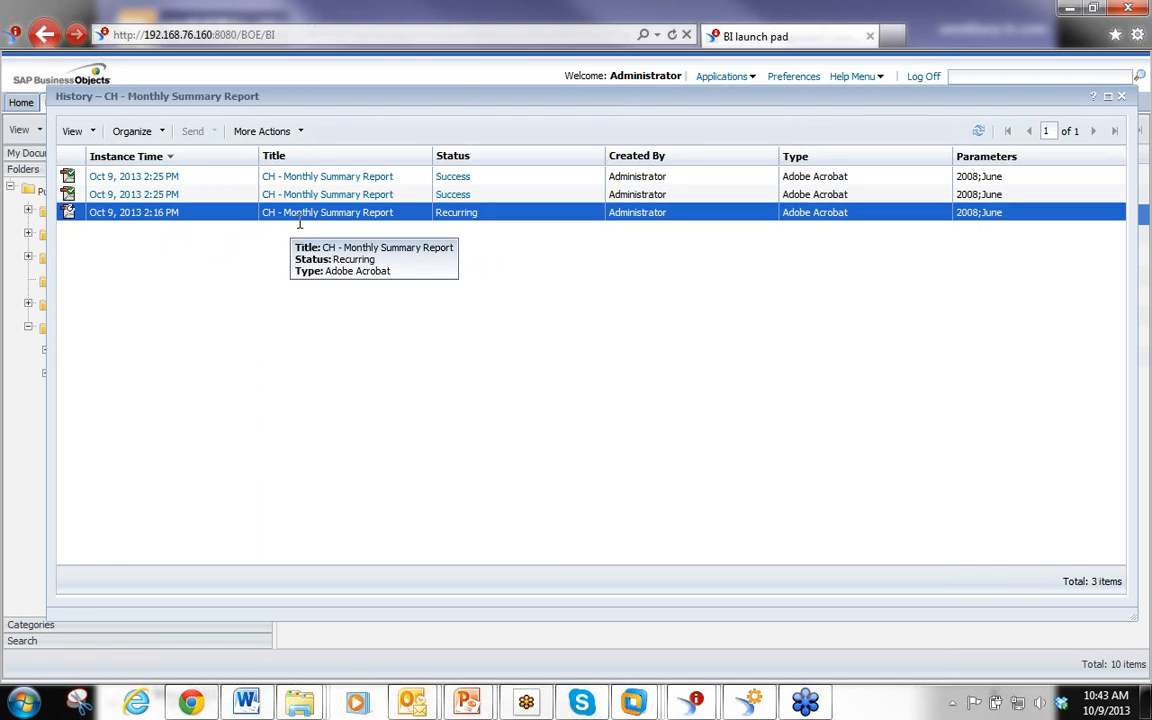
pyautogui.click(279, 273)
pyautogui.moveTo(175, 201)
pyautogui.moveTo(166, 226)
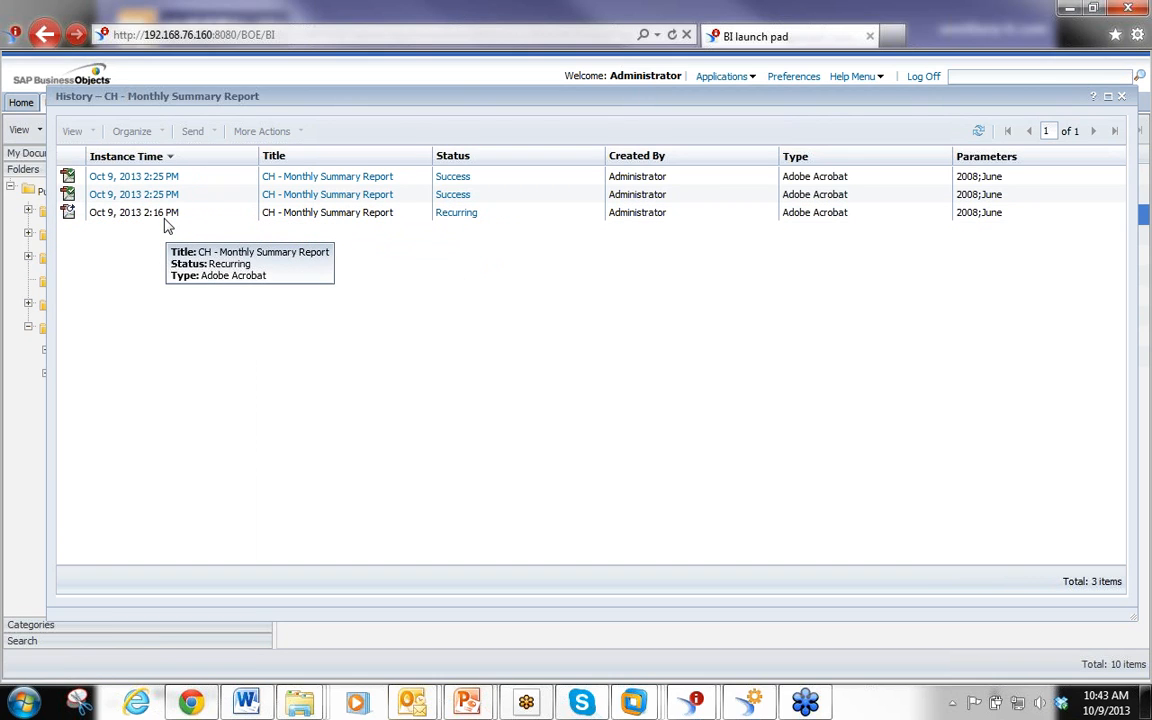
pyautogui.rightClick(166, 223)
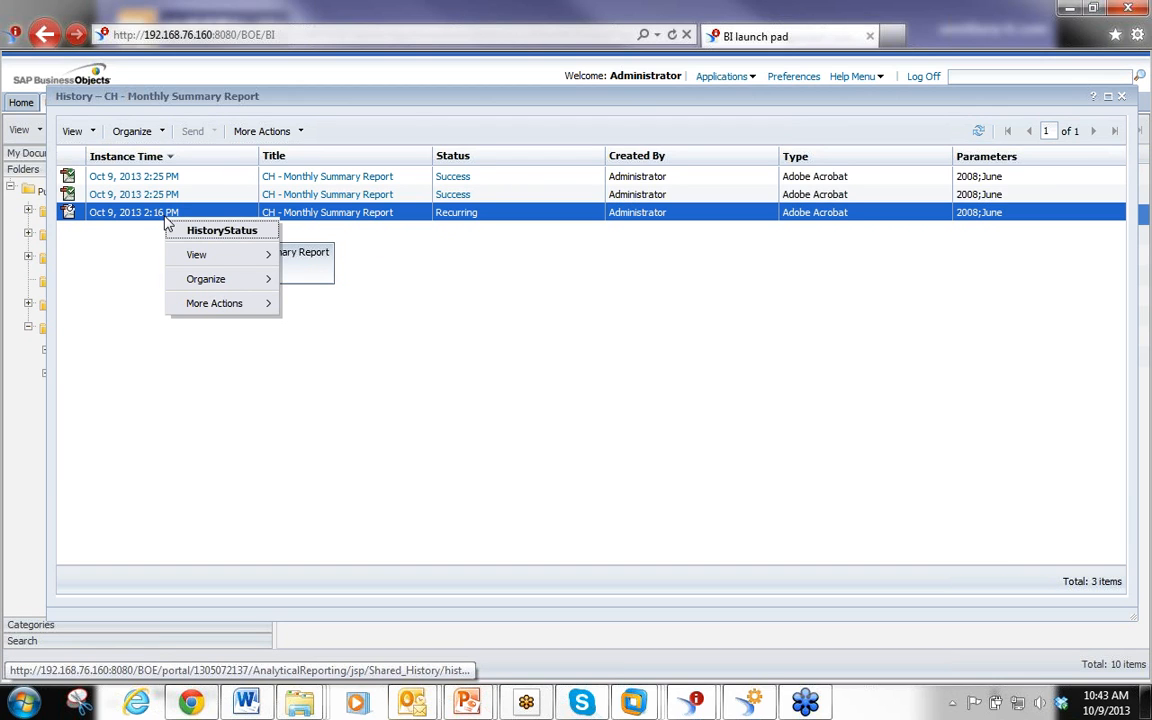
pyautogui.click(163, 134)
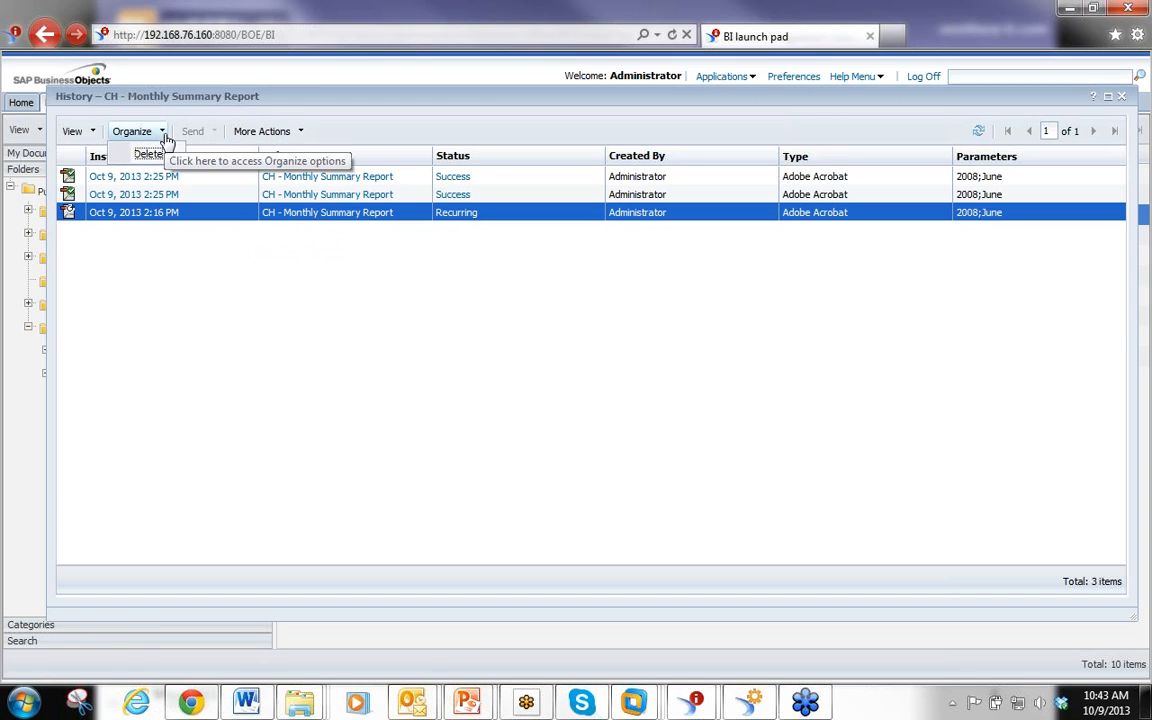
pyautogui.click(300, 134)
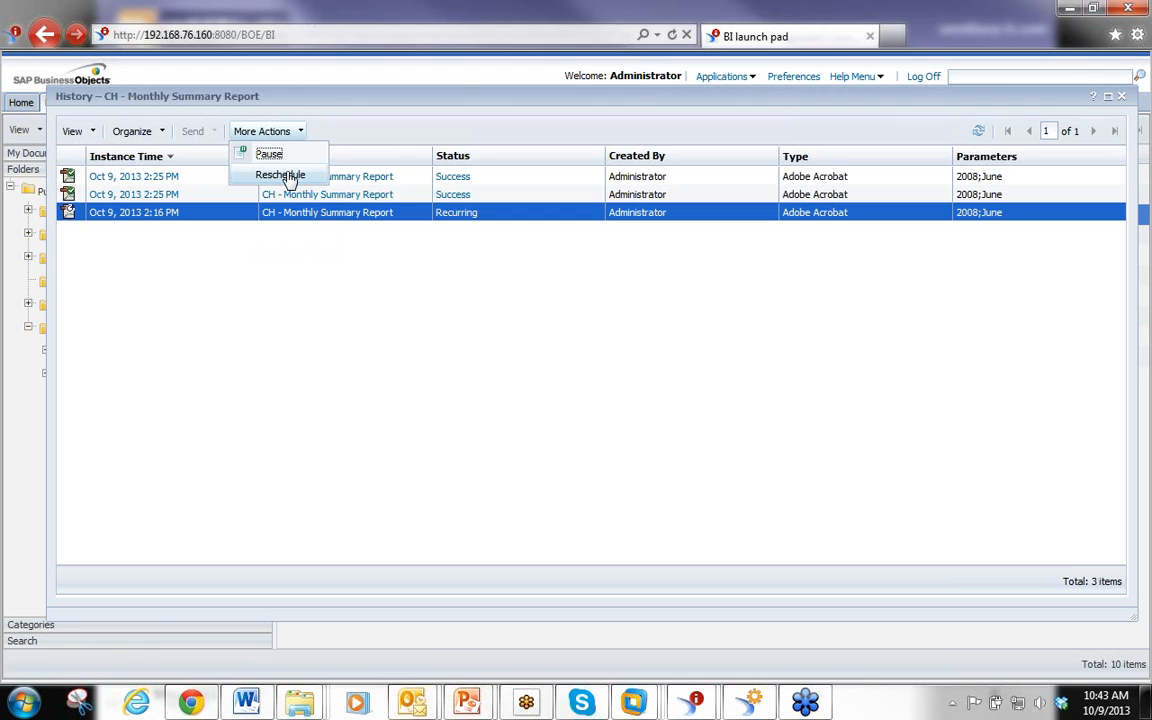
pyautogui.click(284, 176)
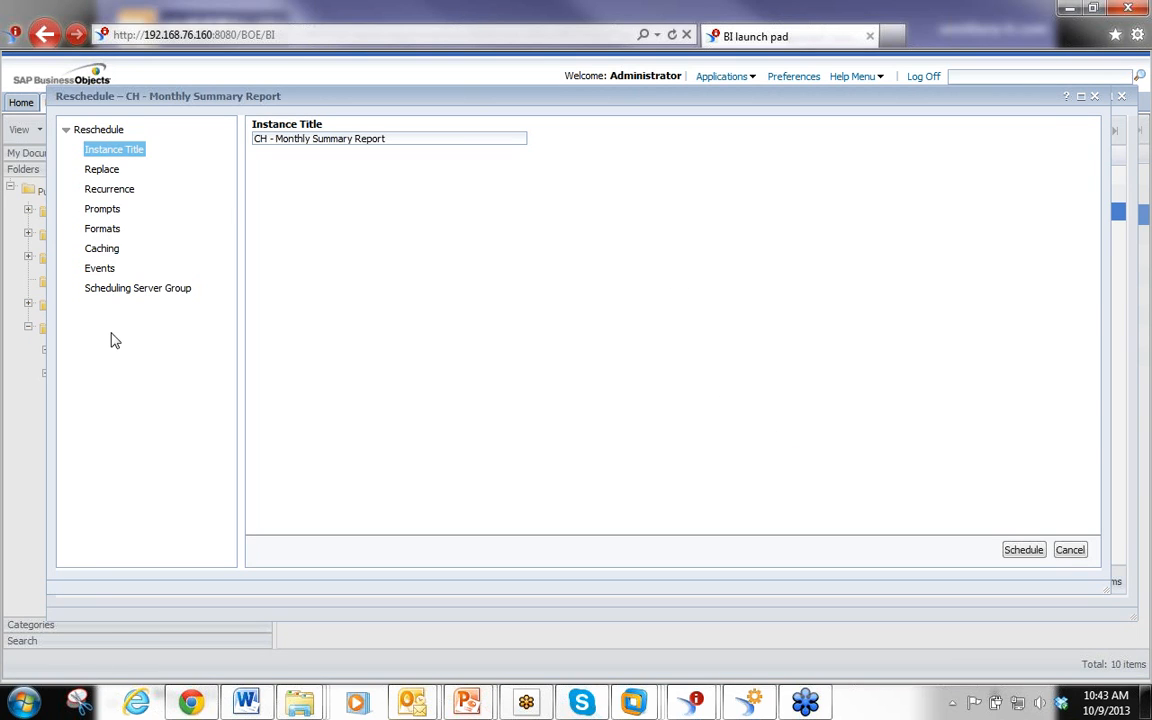
pyautogui.click(1070, 550)
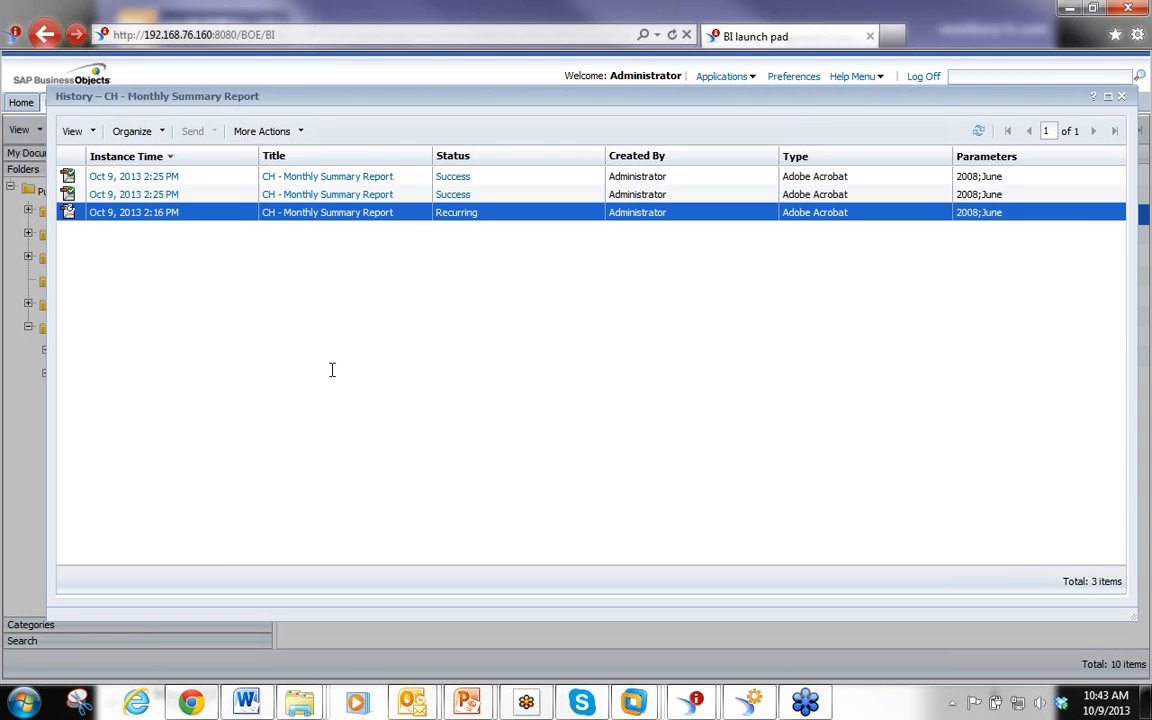
# View the first successful instance's PDF output, then return to the document list
pyautogui.click(155, 177)
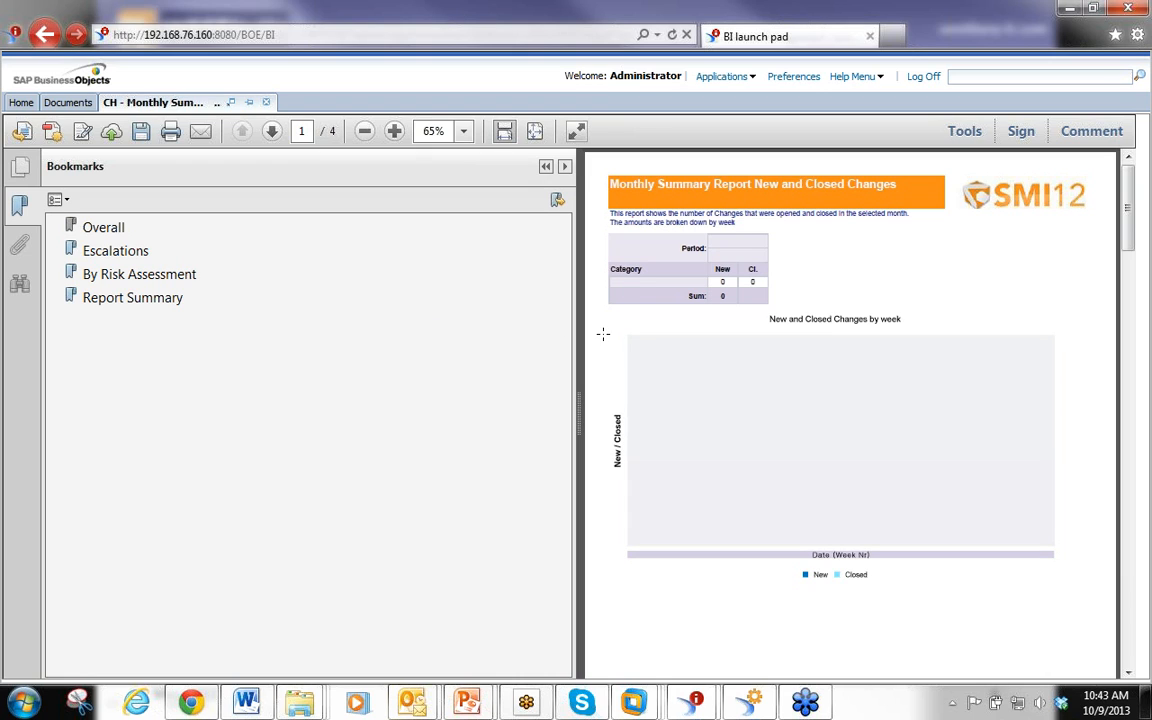
pyautogui.click(44, 34)
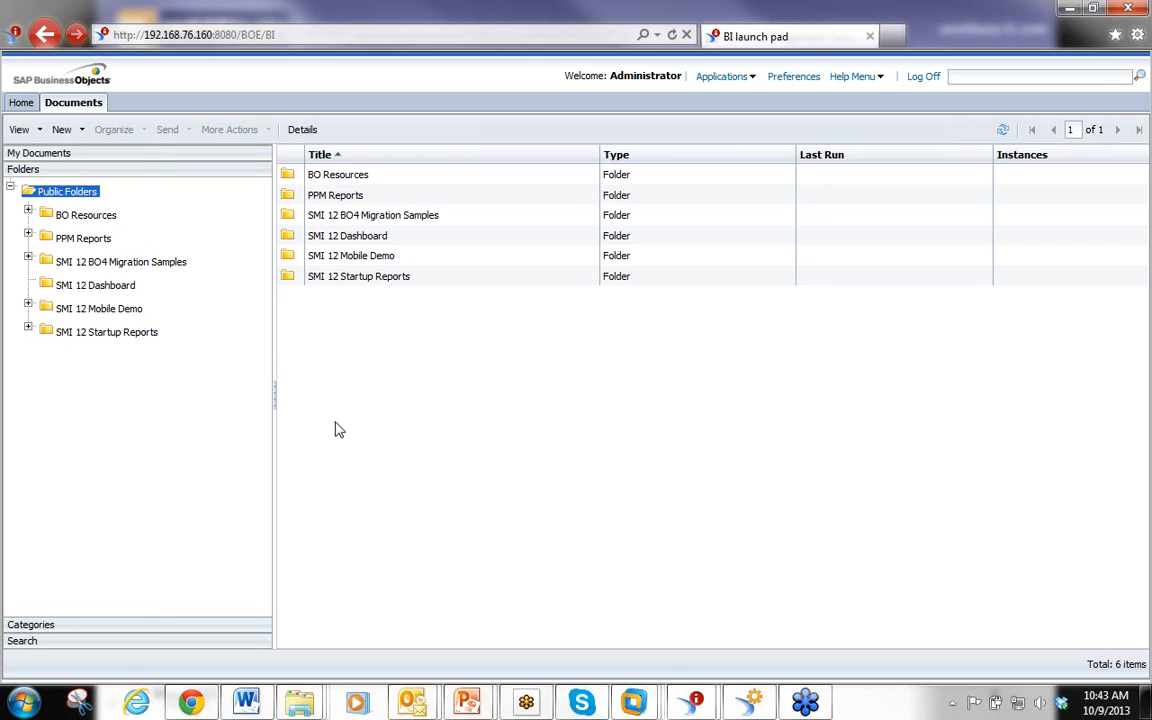
# Switch to the Central Management Console and open the Instance Manager
pyautogui.click(738, 708)
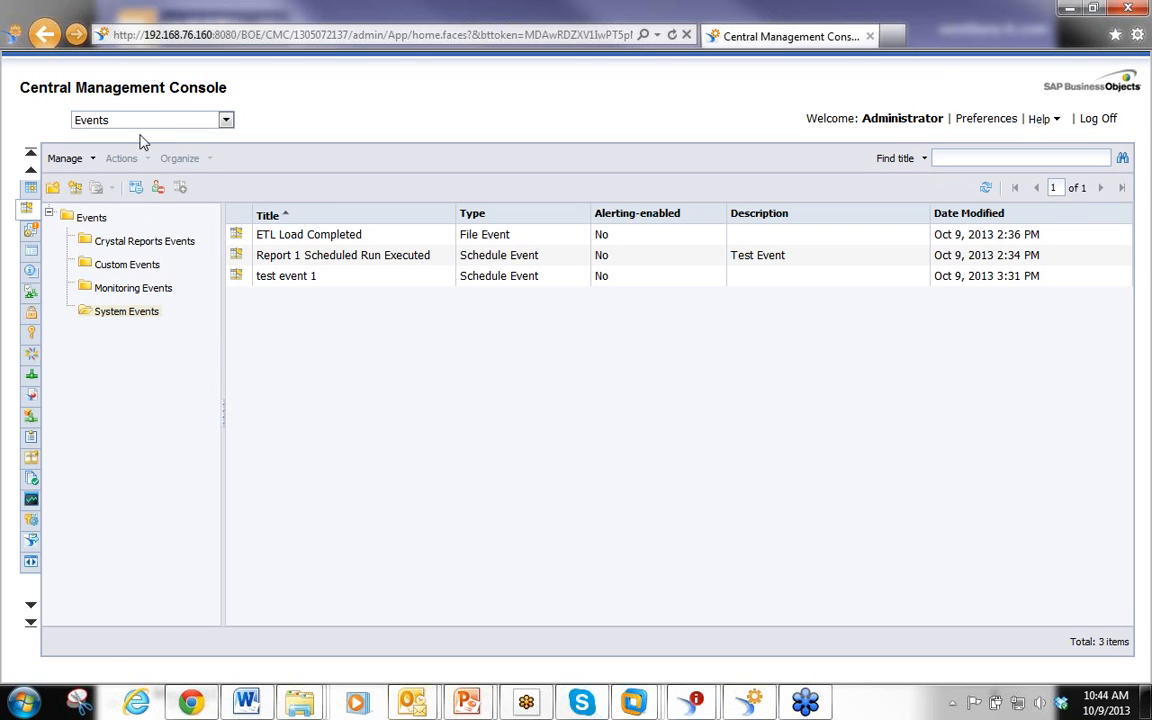
pyautogui.click(225, 120)
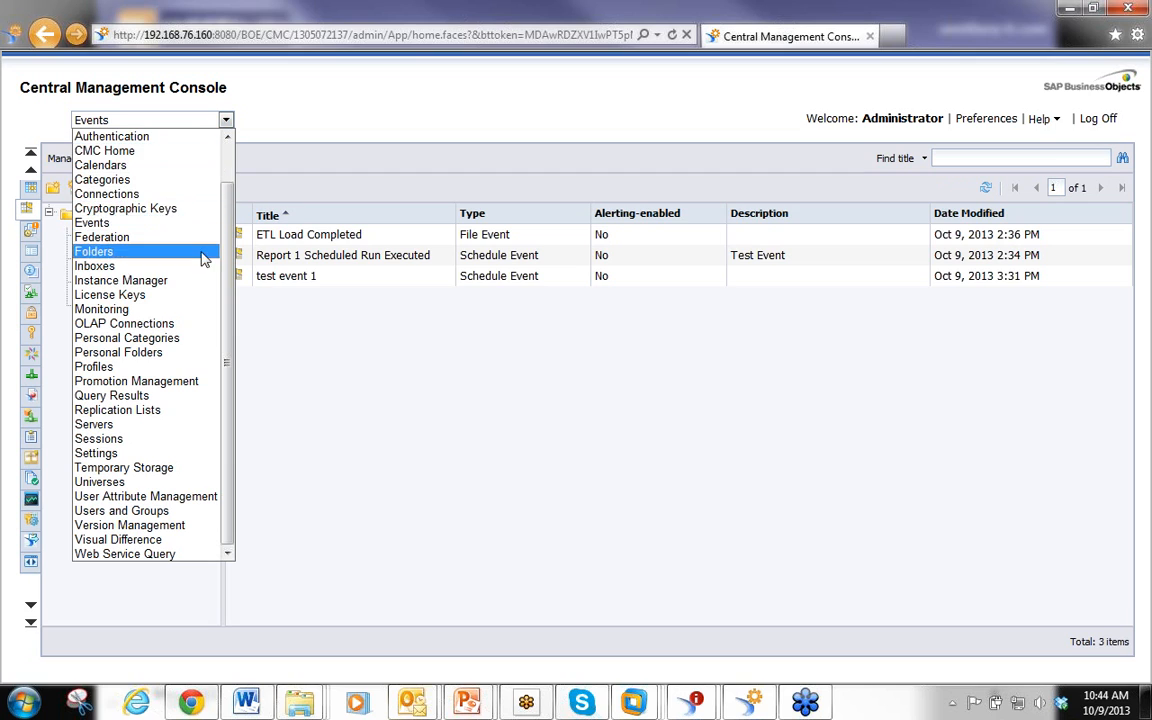
pyautogui.click(185, 281)
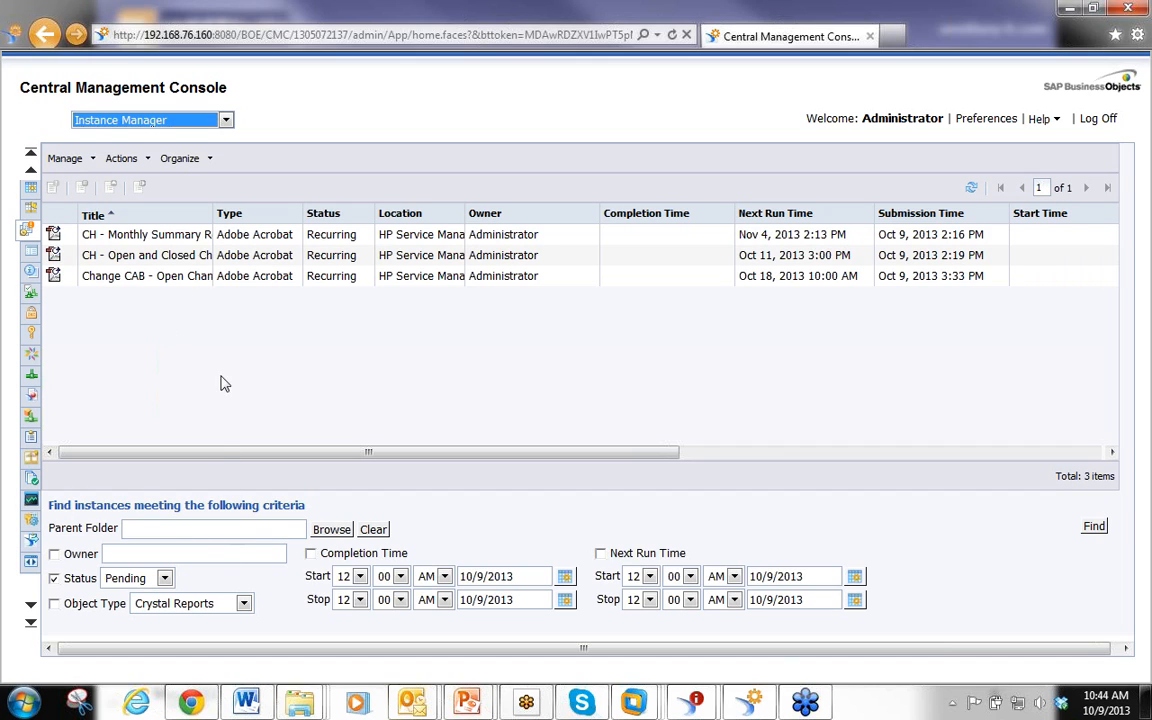
# Widen the Title column and review the Status filter options
pyautogui.moveTo(213, 208); pyautogui.dragTo(346, 210)
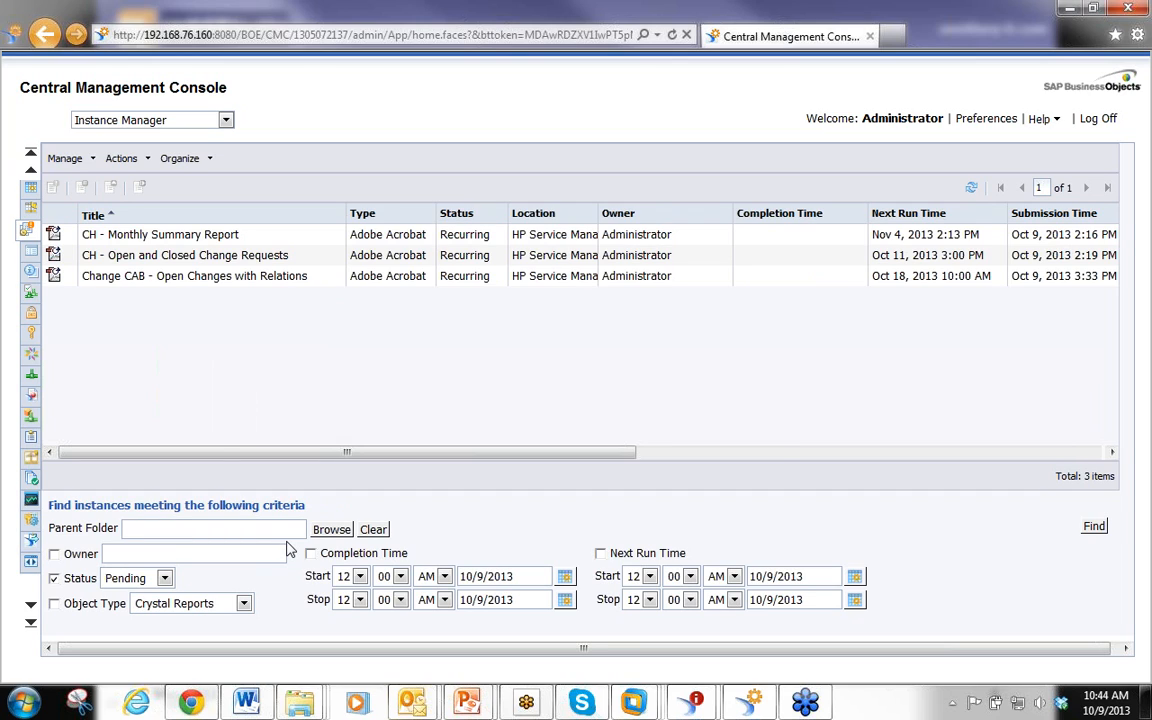
pyautogui.click(164, 578)
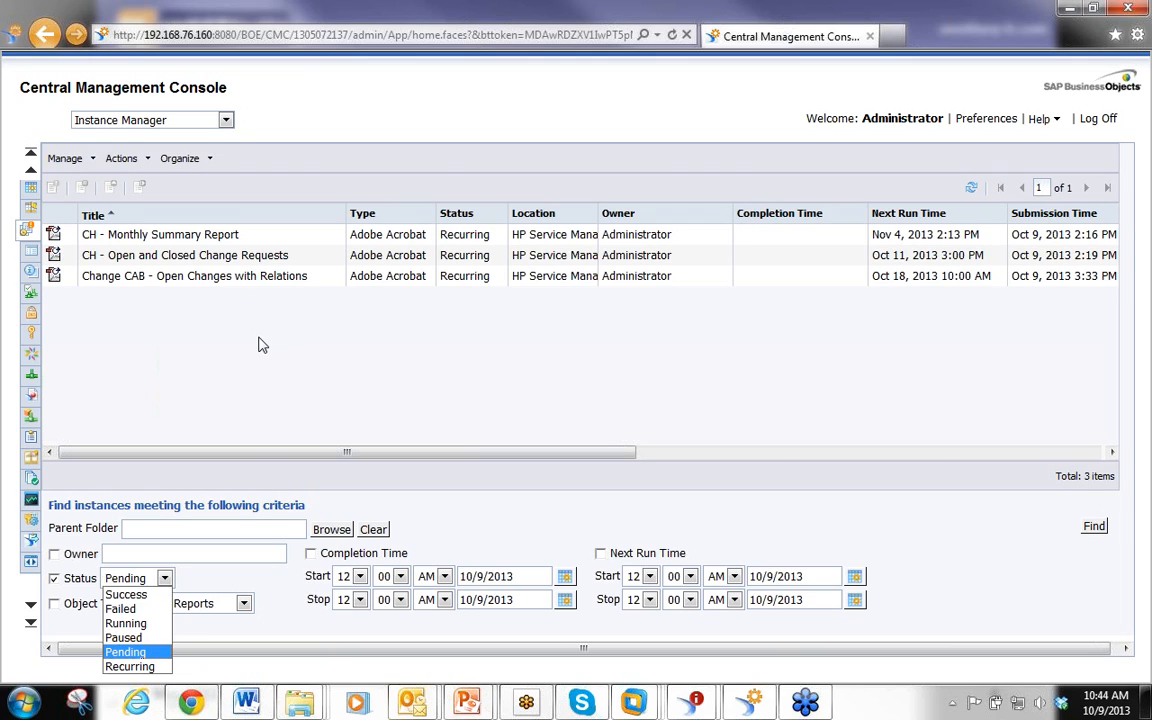
pyautogui.click(233, 308)
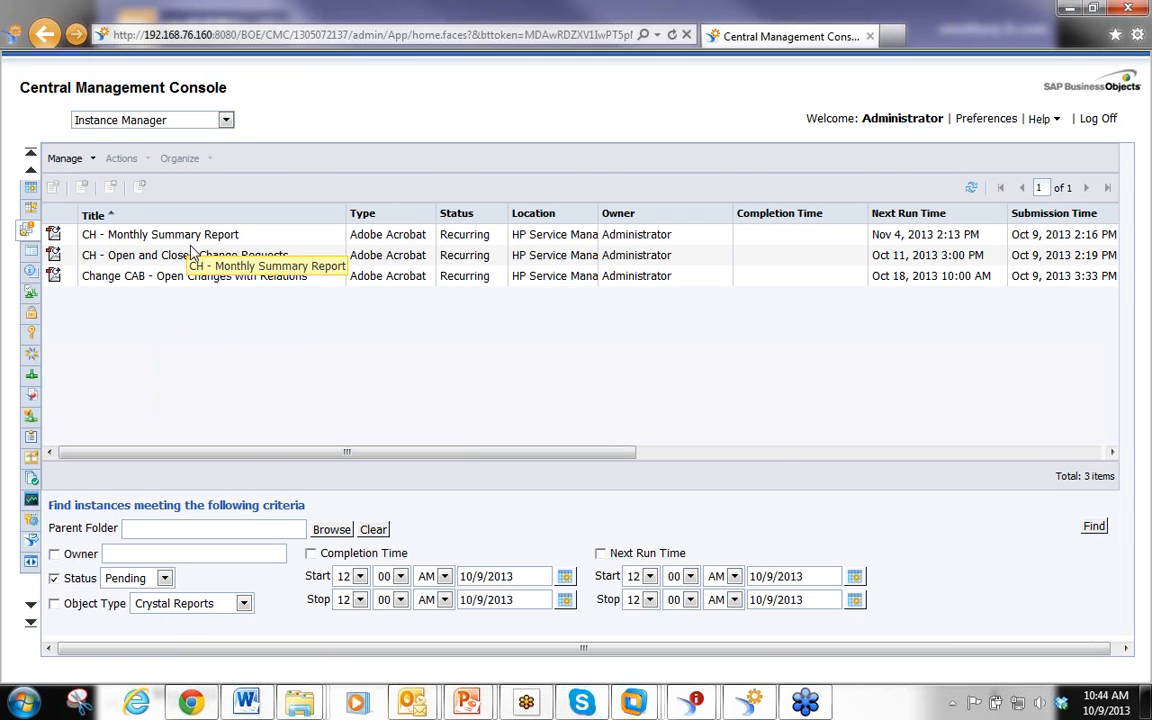